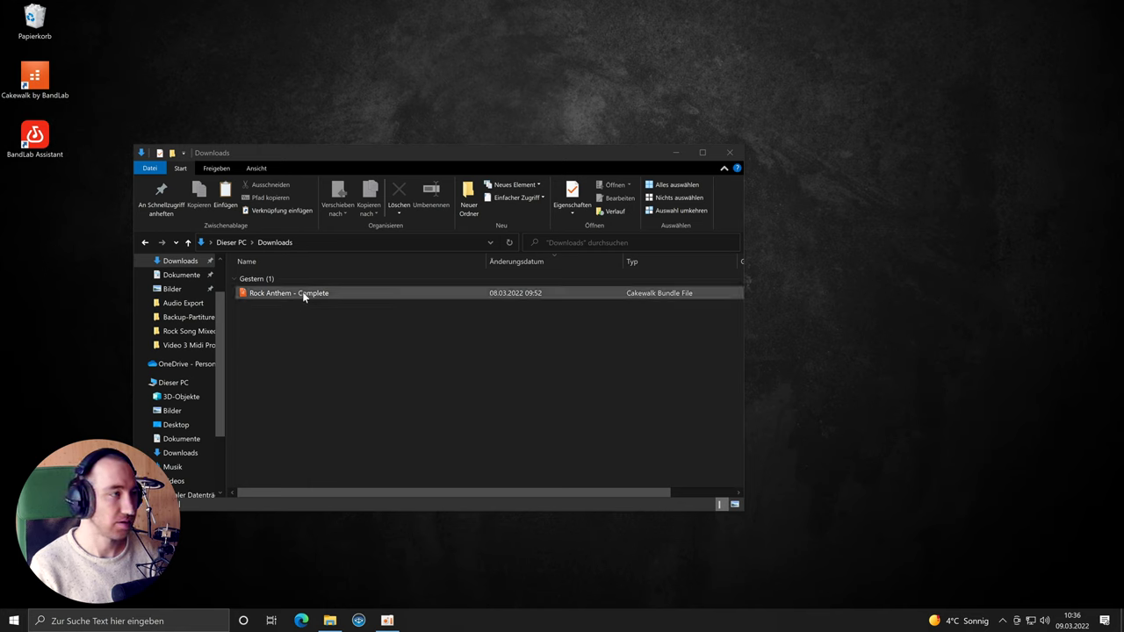
Open the Rock Anthem - Complete bundle from the Downloads folder in Cakewalk
left_click(303, 319)
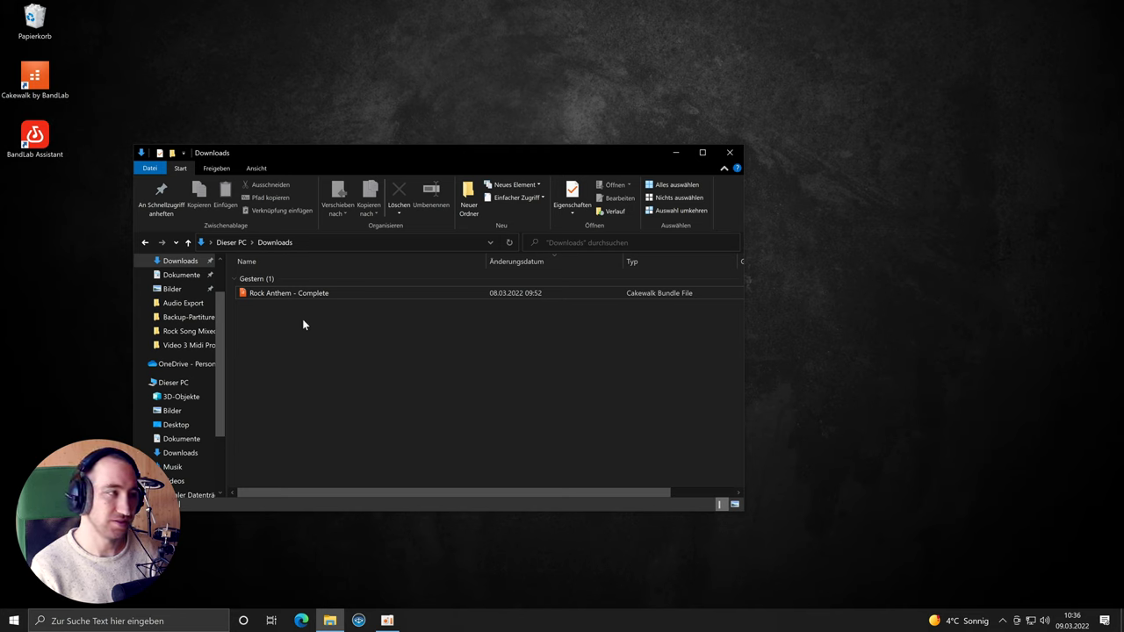
left_click(273, 294)
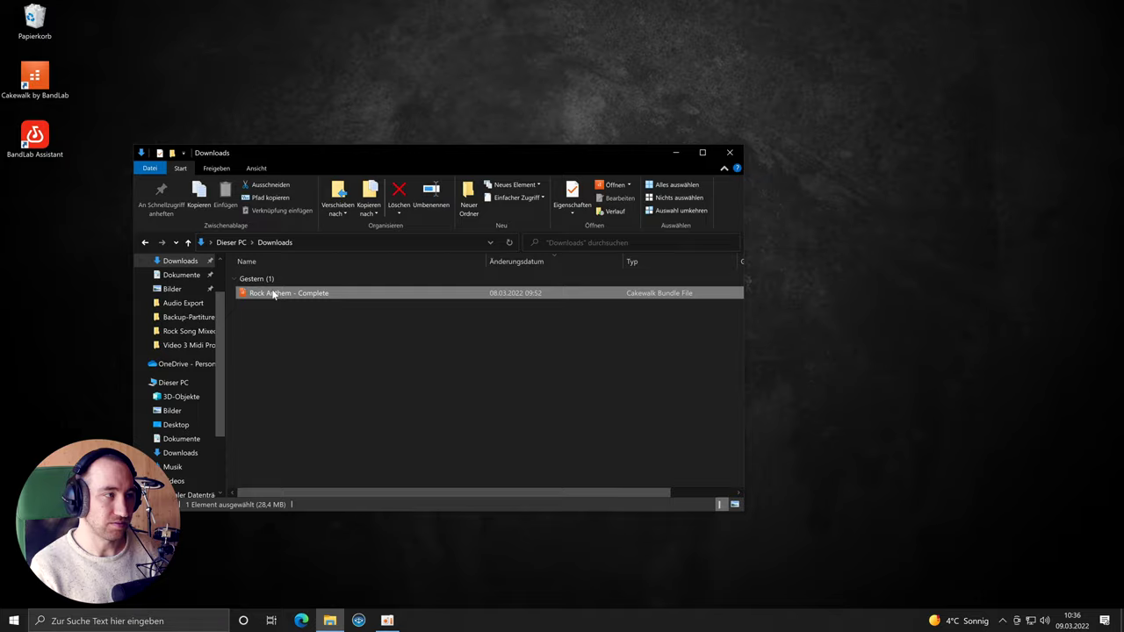
double_click(273, 295)
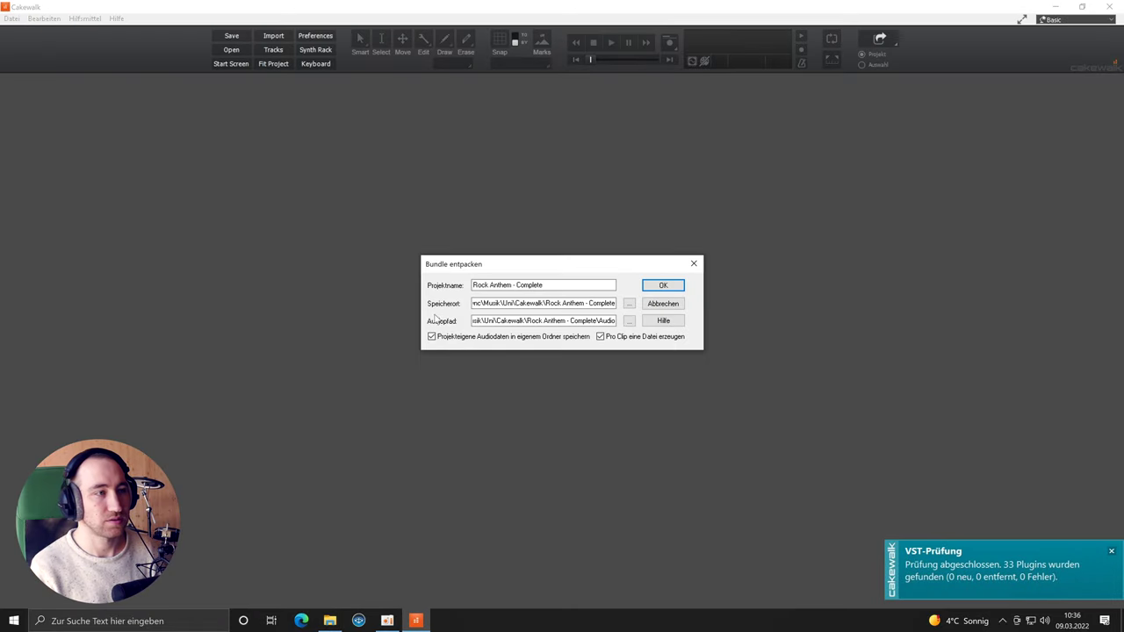
Set the bundle's storage location to the Desktop and unpack the project there
left_click(629, 303)
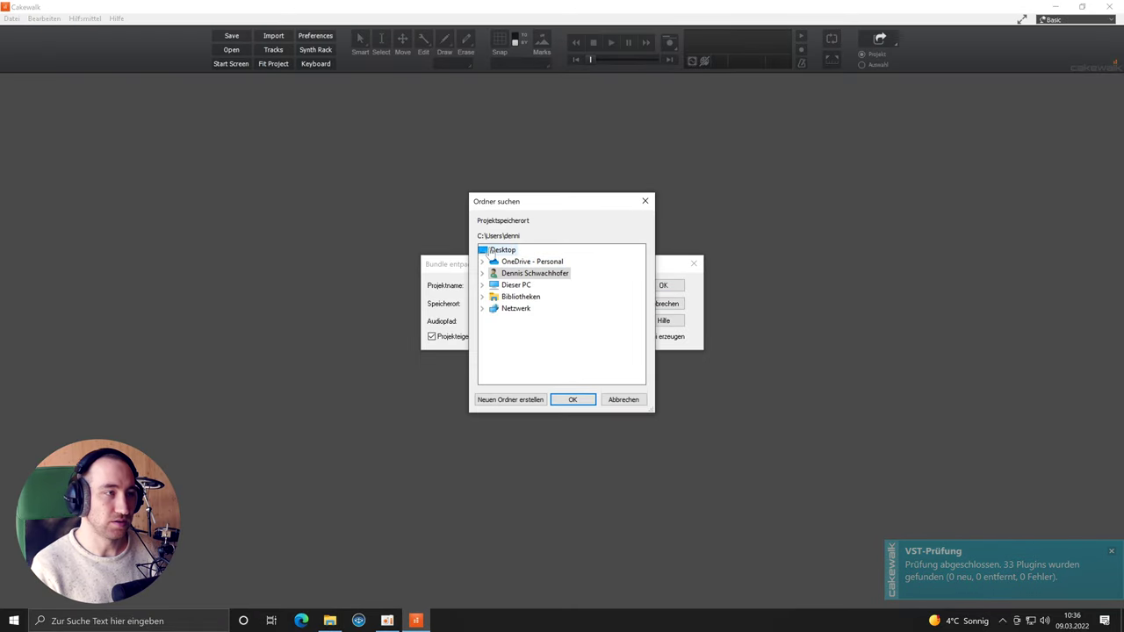
left_click(492, 252)
left_click(570, 400)
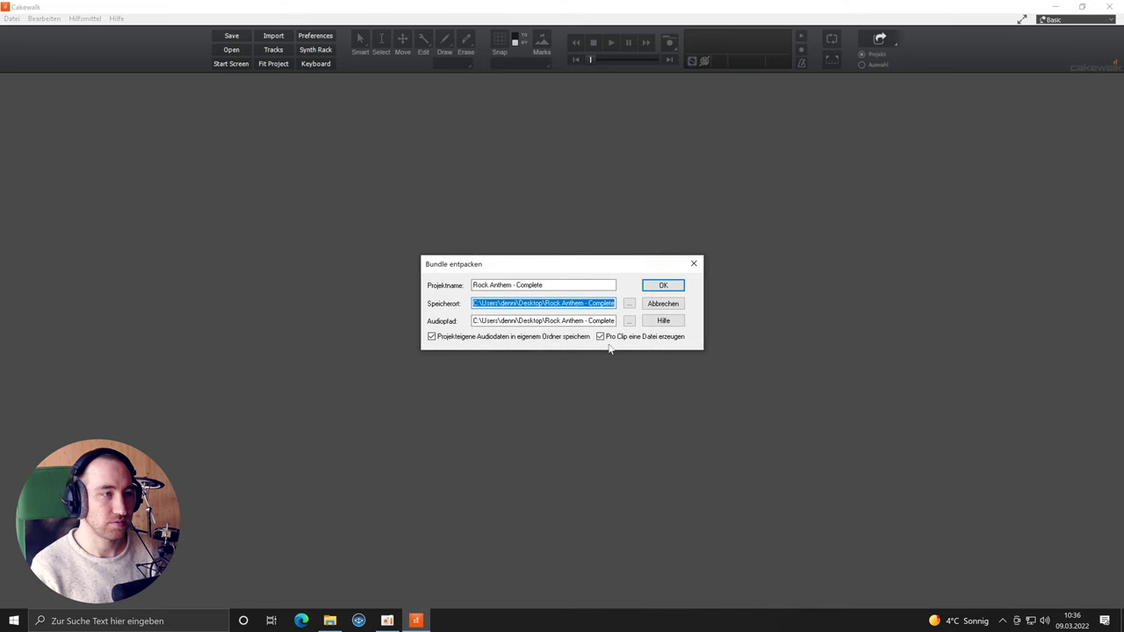
left_click(652, 290)
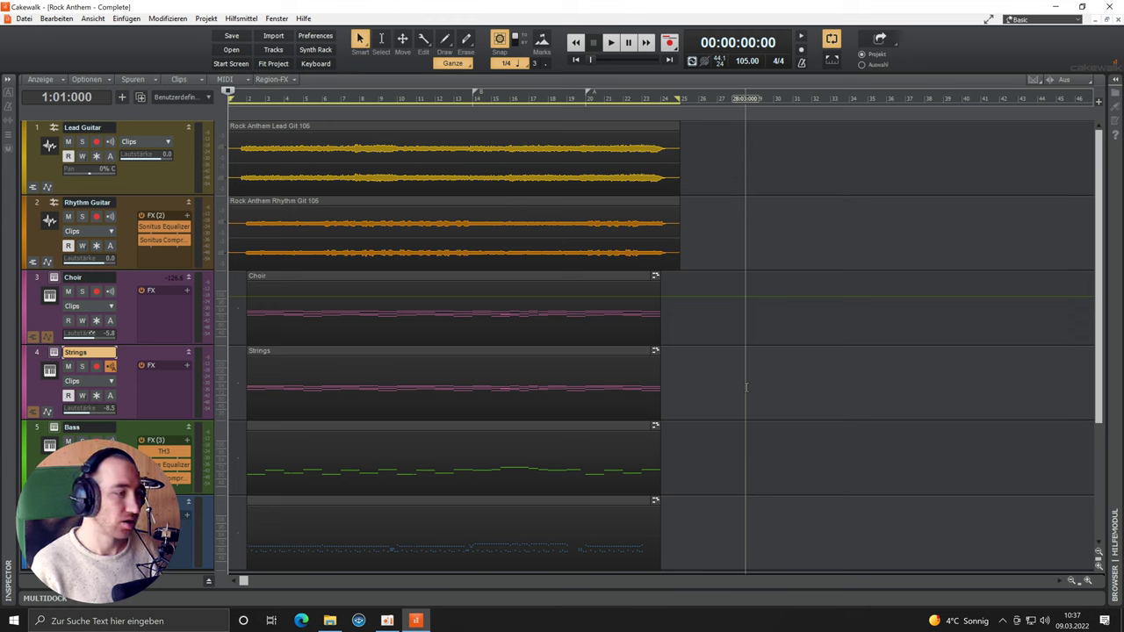
Show the mixing console view and expand it to fill the workspace
left_click(57, 21)
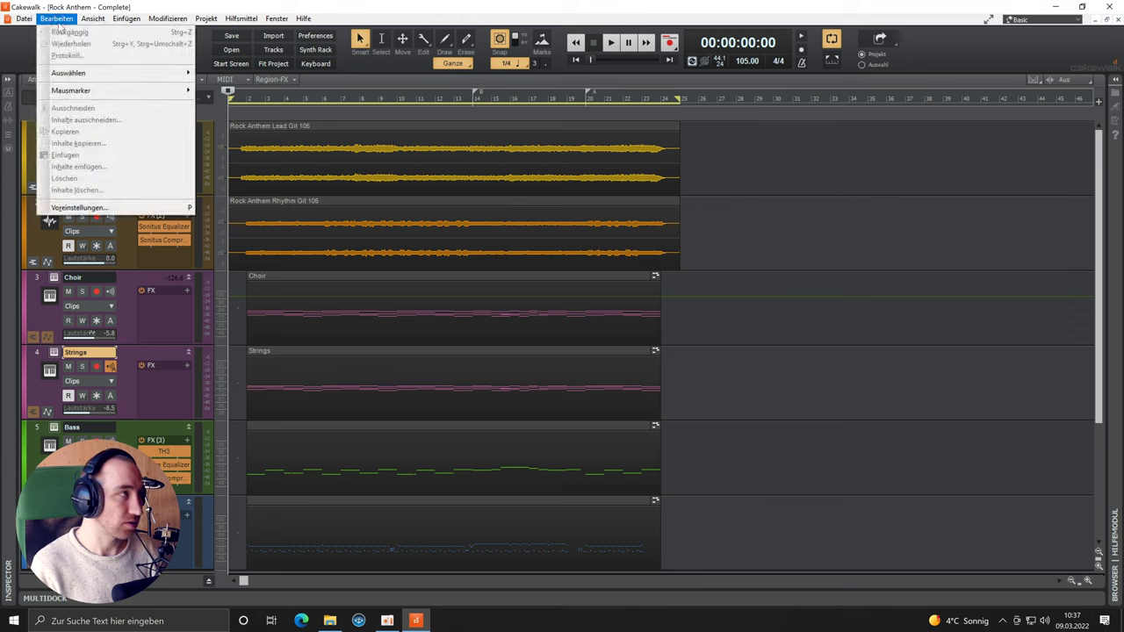
mouse_move(86, 23)
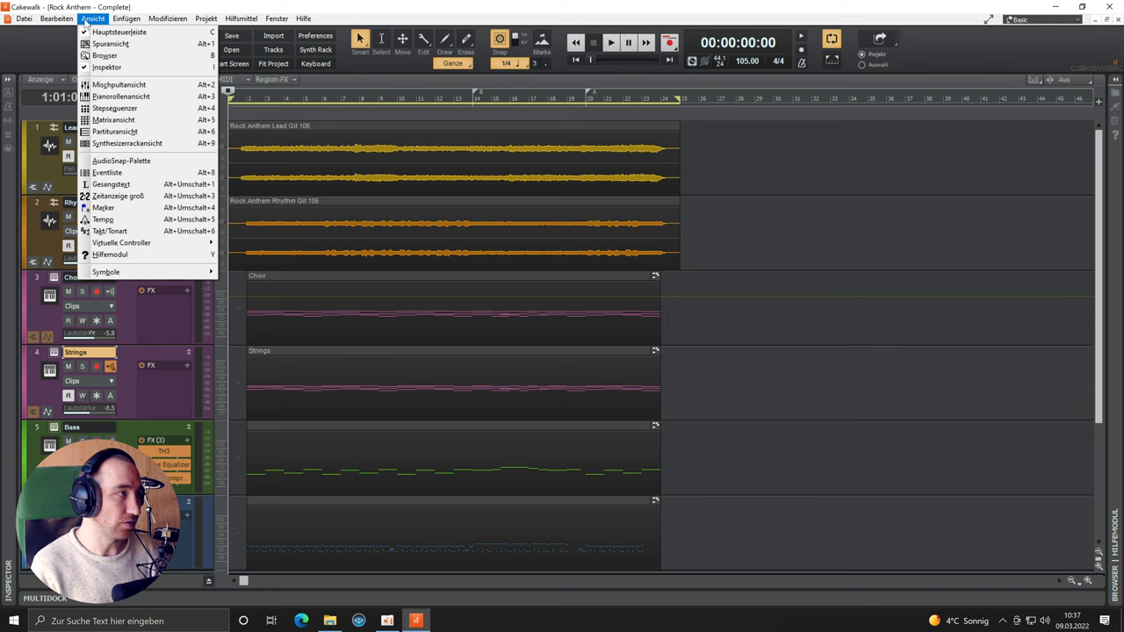
left_click(114, 84)
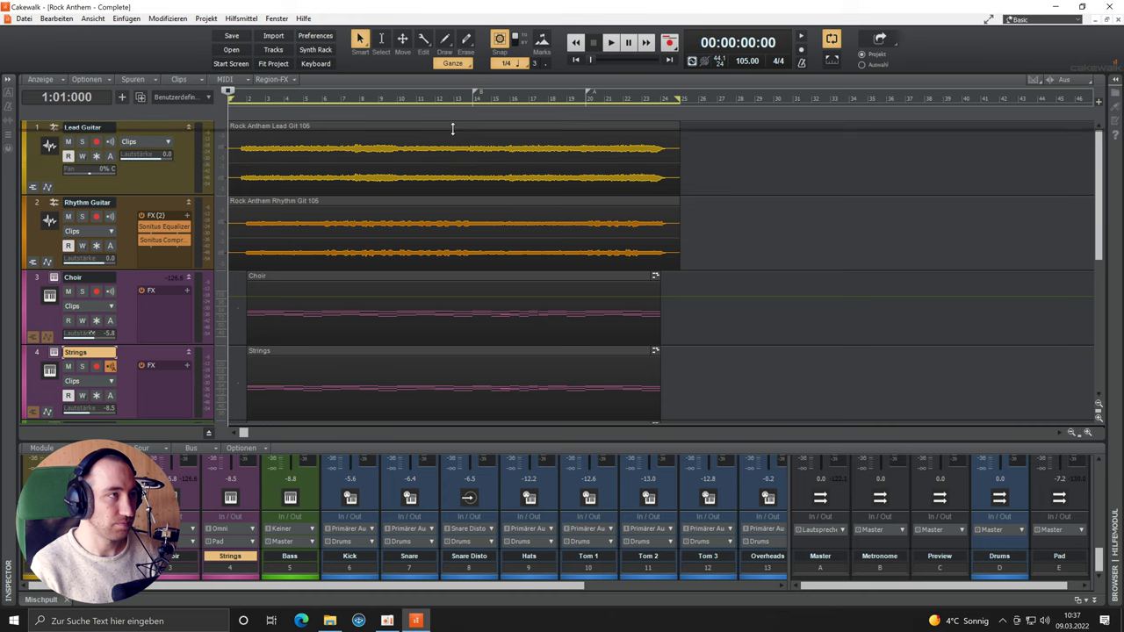
key("ctrl+shift+d")
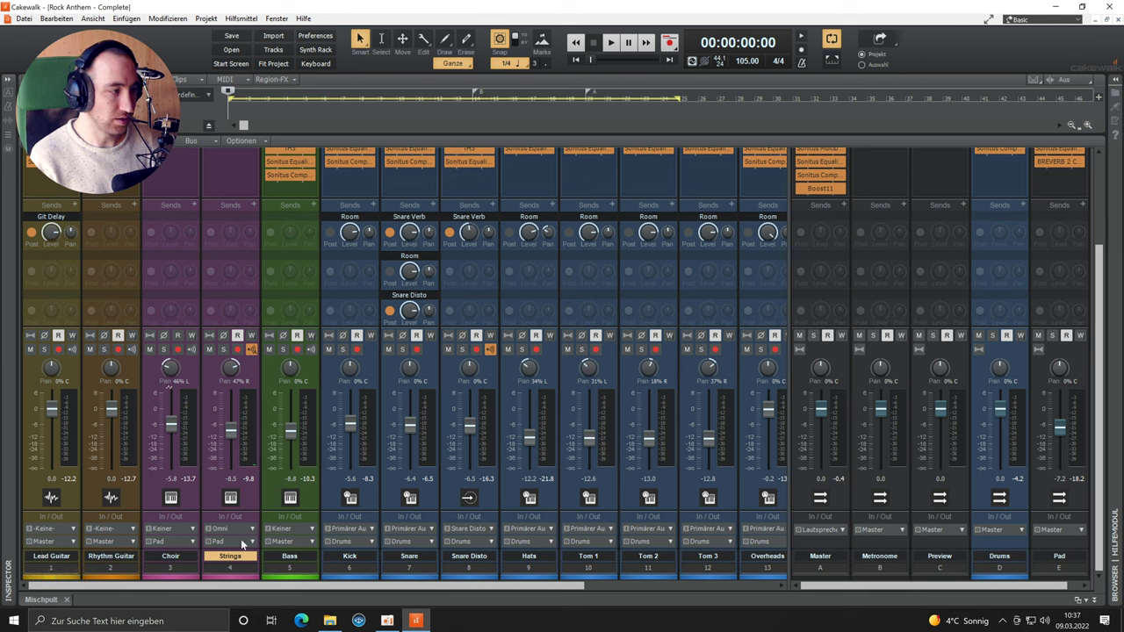
Examine the track and bus channel strips in the mixer, including their faders, panning, effect inserts and sends
left_click(315, 506)
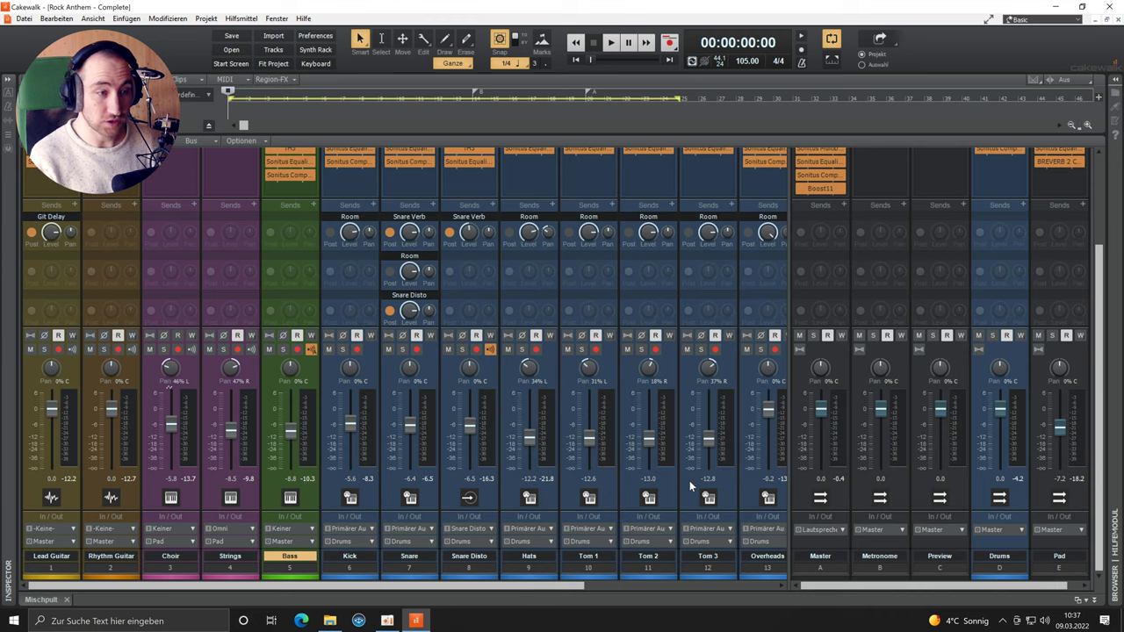
left_click_drag(512, 587, 728, 577)
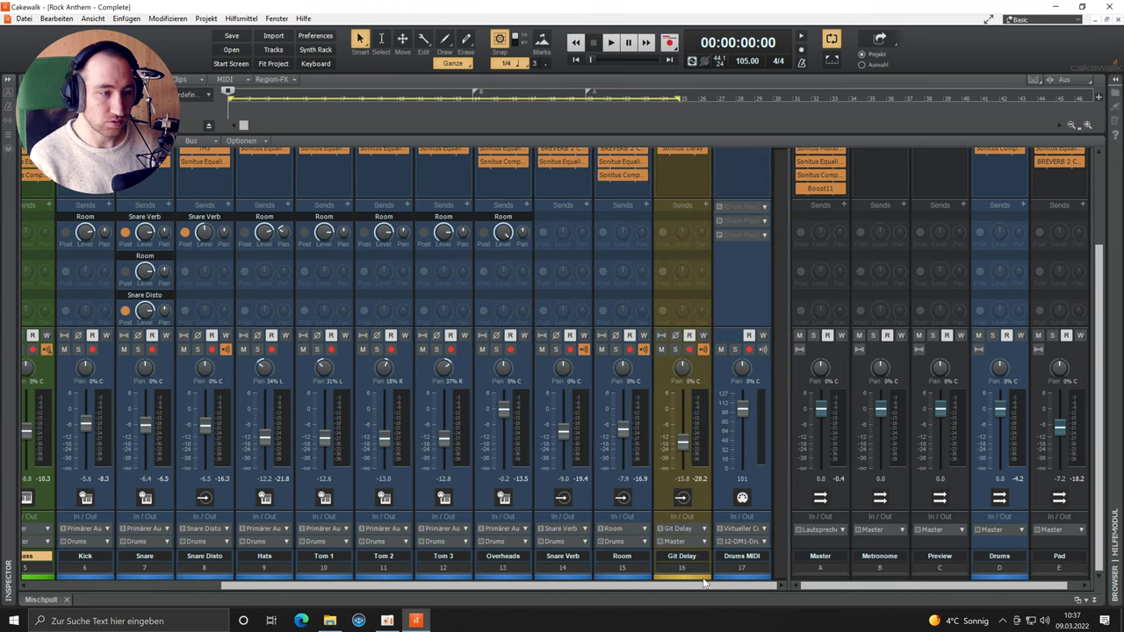
left_click(678, 557)
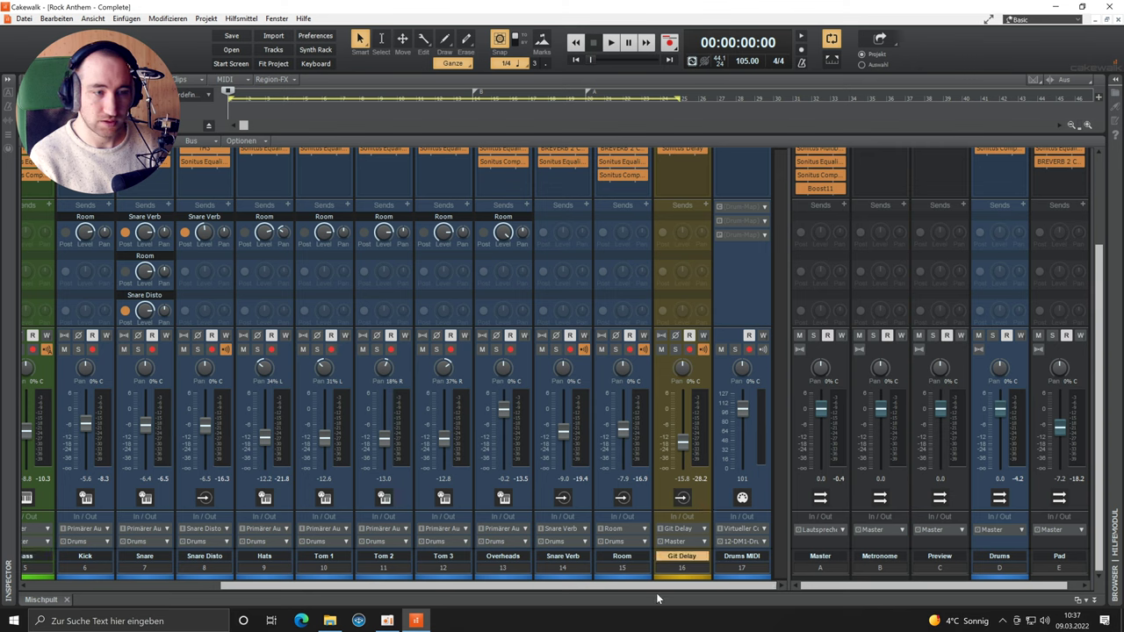
mouse_move(828, 590)
left_mouse_down()
mouse_move(843, 589)
mouse_move(824, 588)
left_mouse_up()
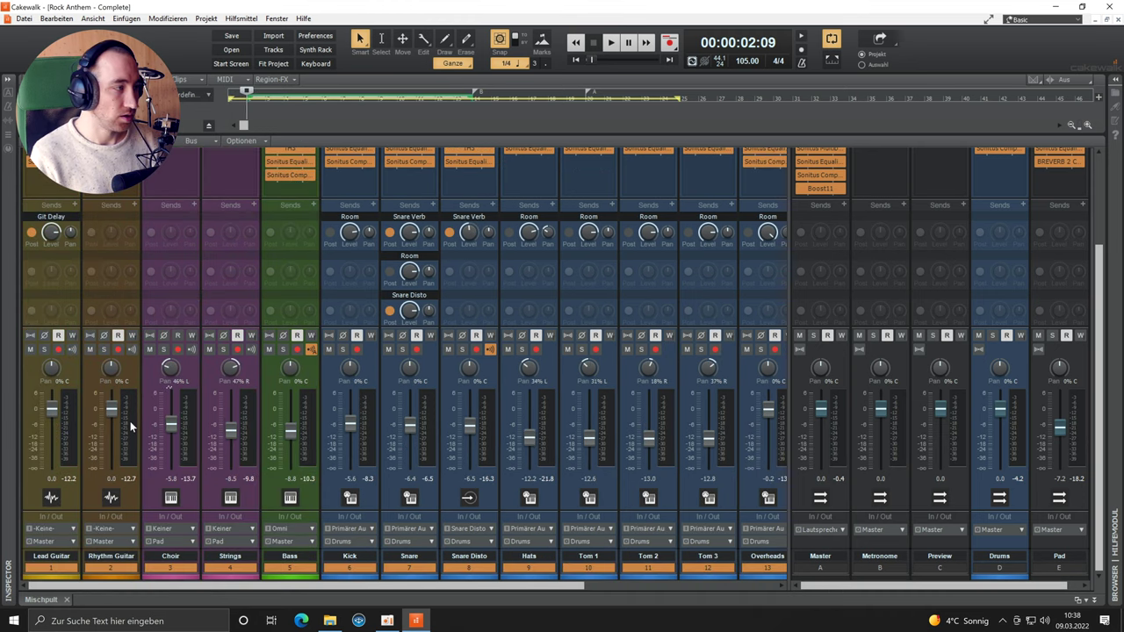
mouse_move(112, 413)
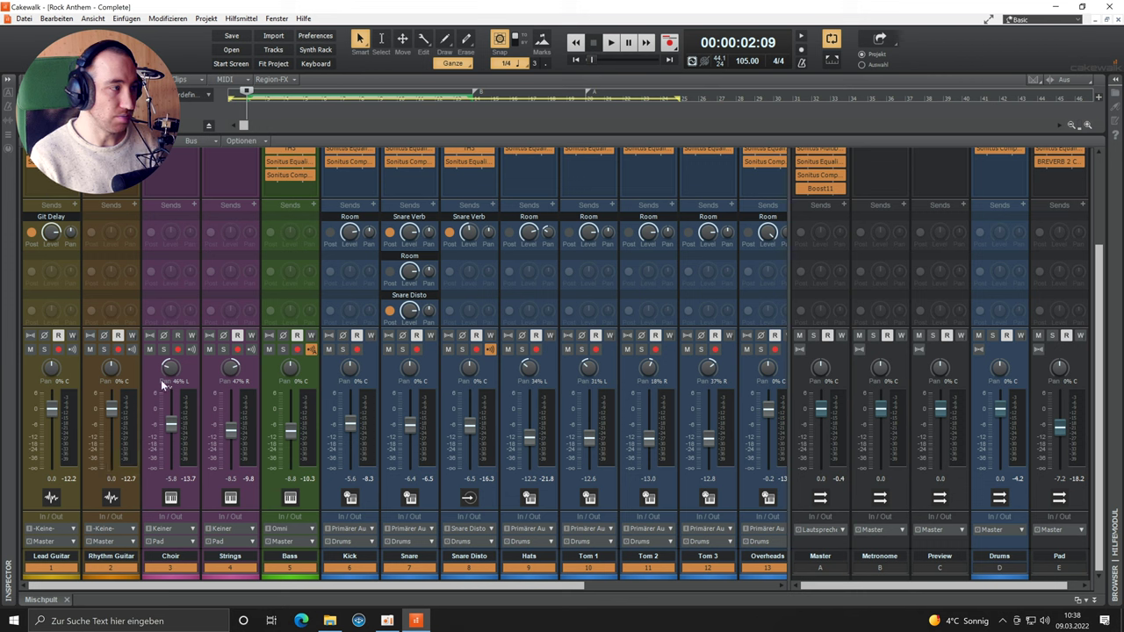
mouse_move(169, 370)
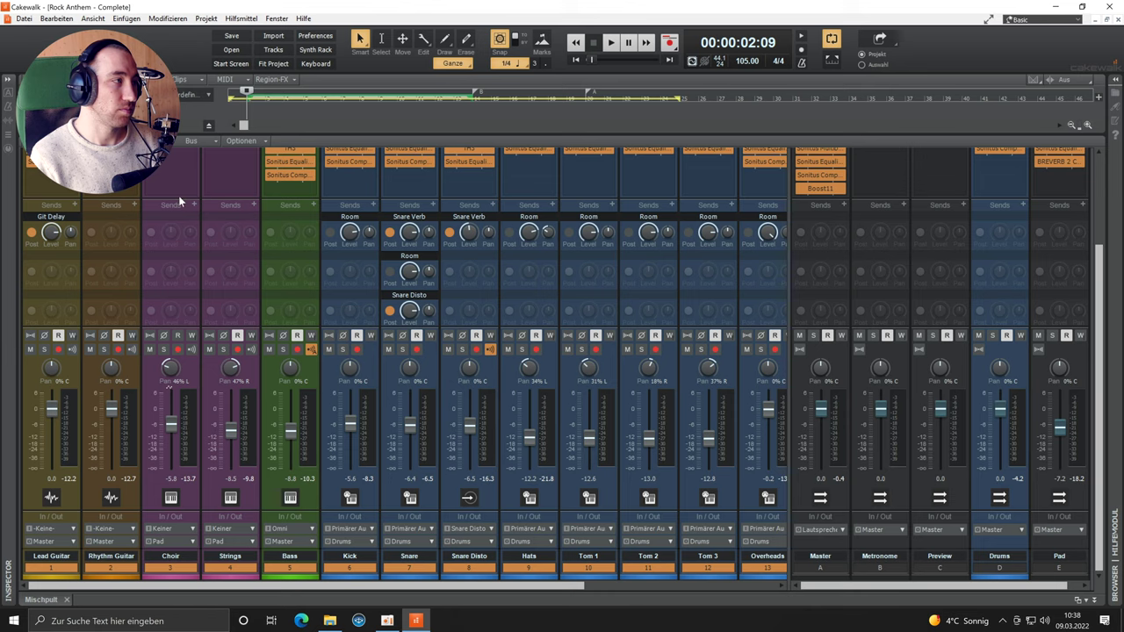
scroll(178, 195, "up", 2)
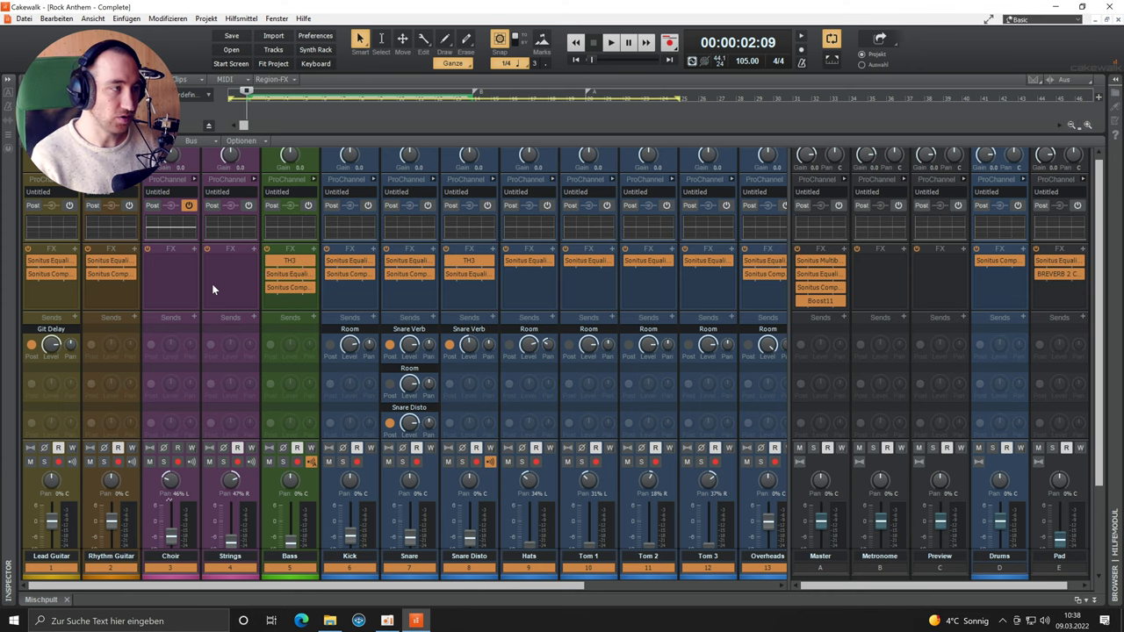
scroll(220, 300, "down", 1)
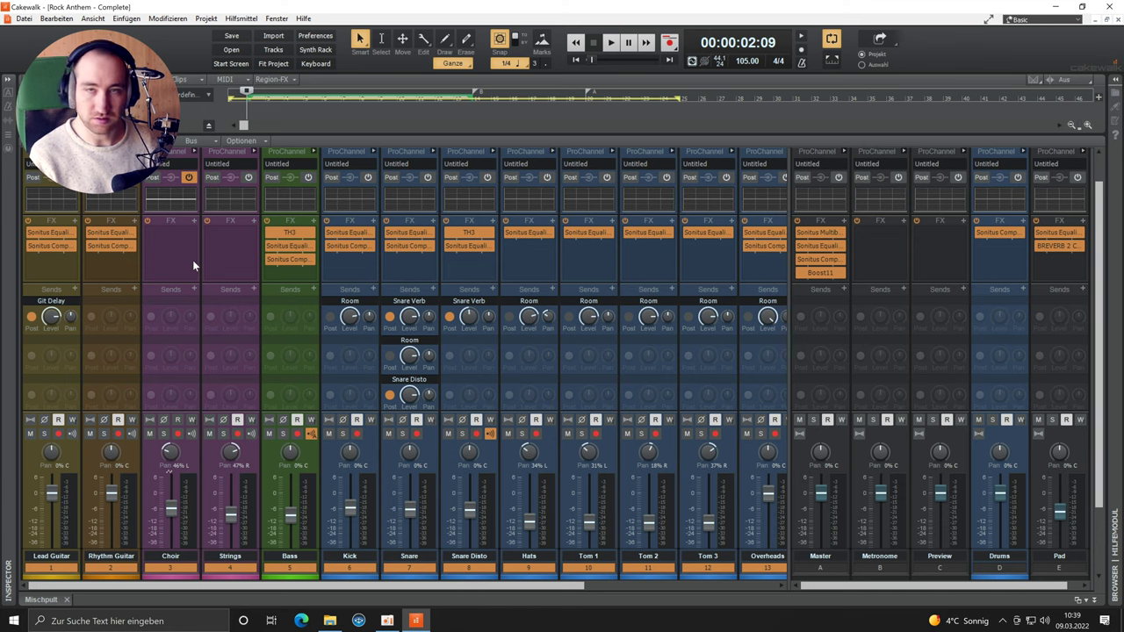
scroll(206, 263, "up", 1)
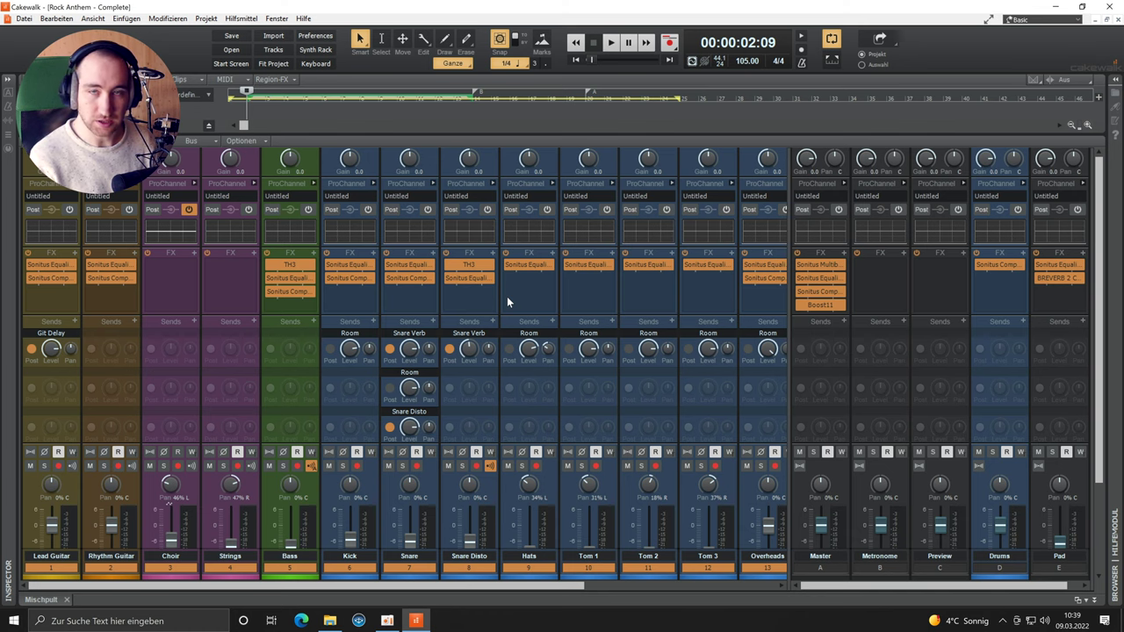
Solo the Snare track and play it with its Sonitus Equalizer and Sonitus Compressor bypassed
scroll(506, 296, "right", 2)
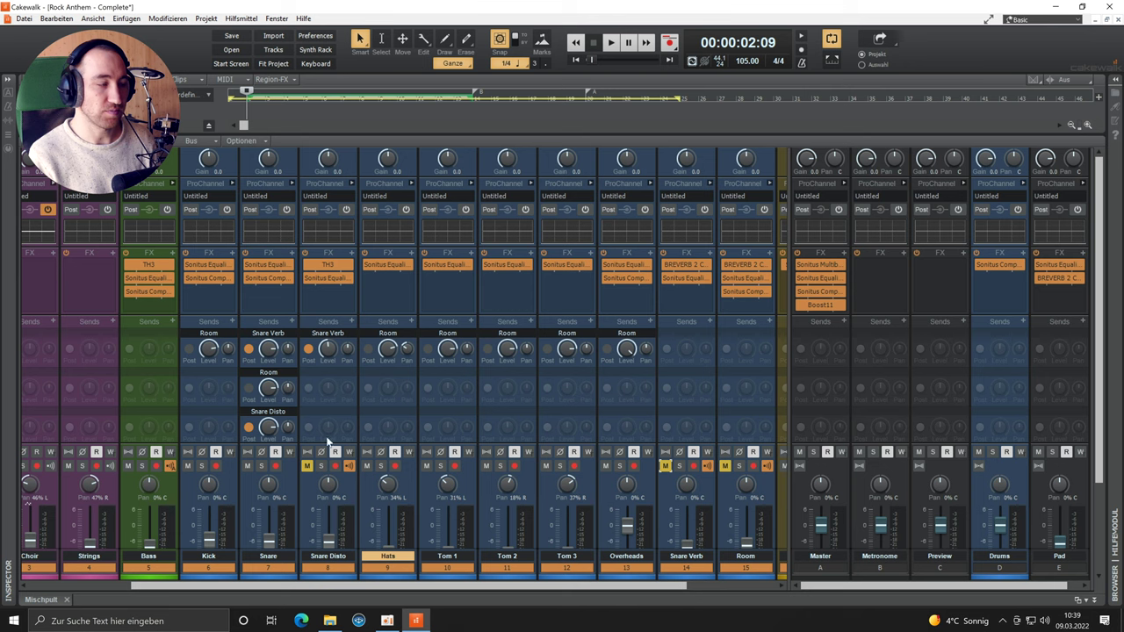
left_click(261, 466)
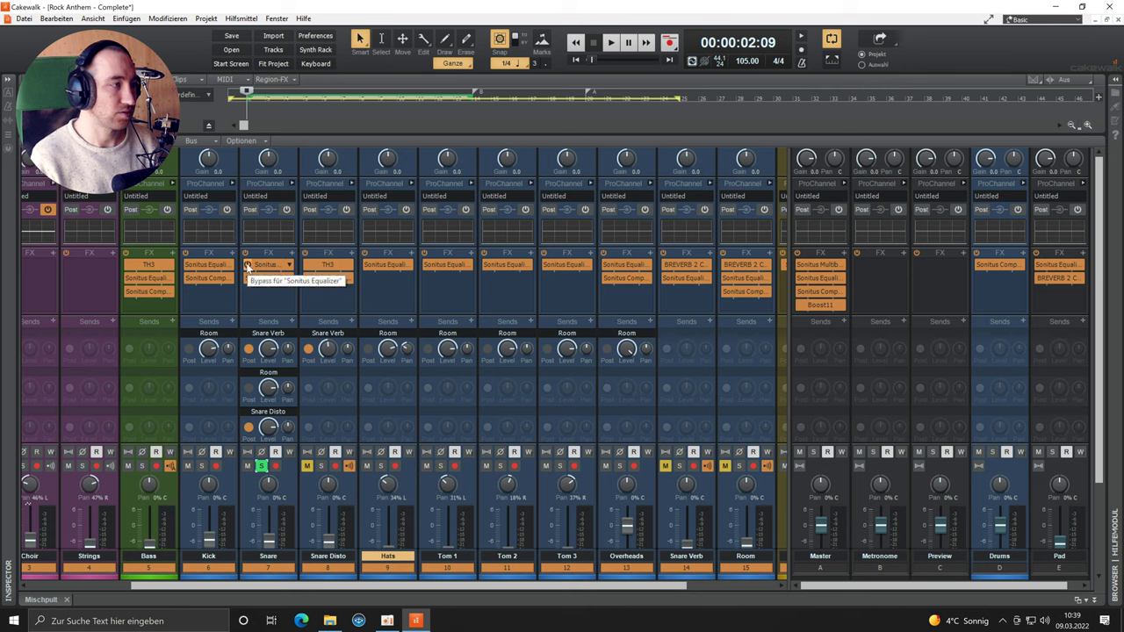
left_click_drag(247, 265, 246, 277)
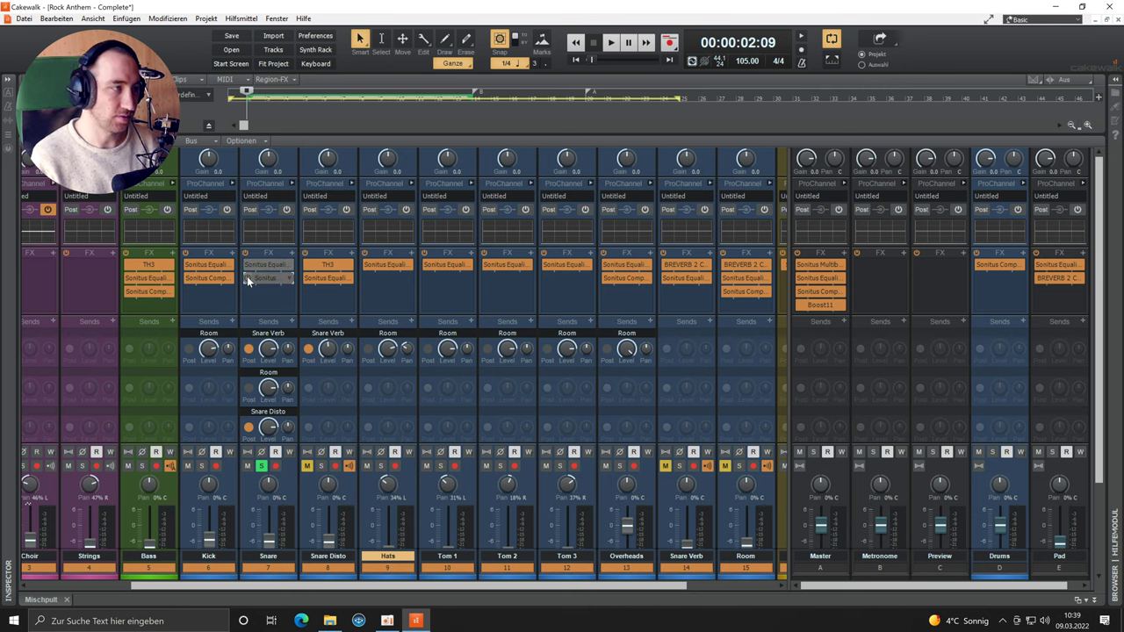
left_click_drag(247, 276, 246, 276)
key("space")
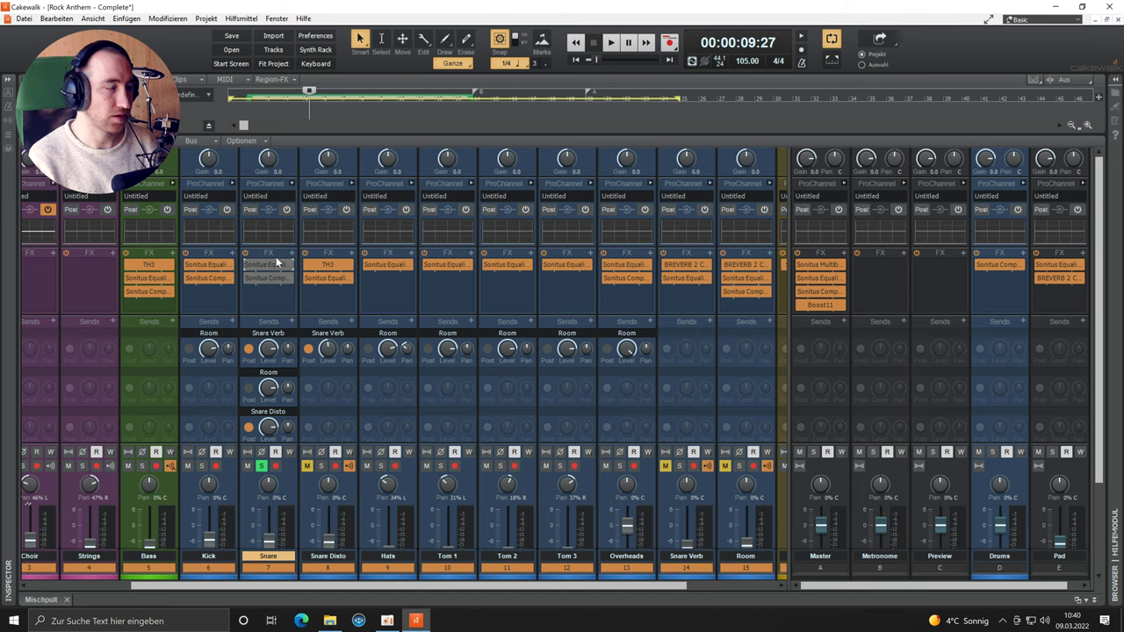
Inspect the snare's Sonitus Equalizer, compare playback with and without it, and leave the equalizer enabled
double_click(266, 266)
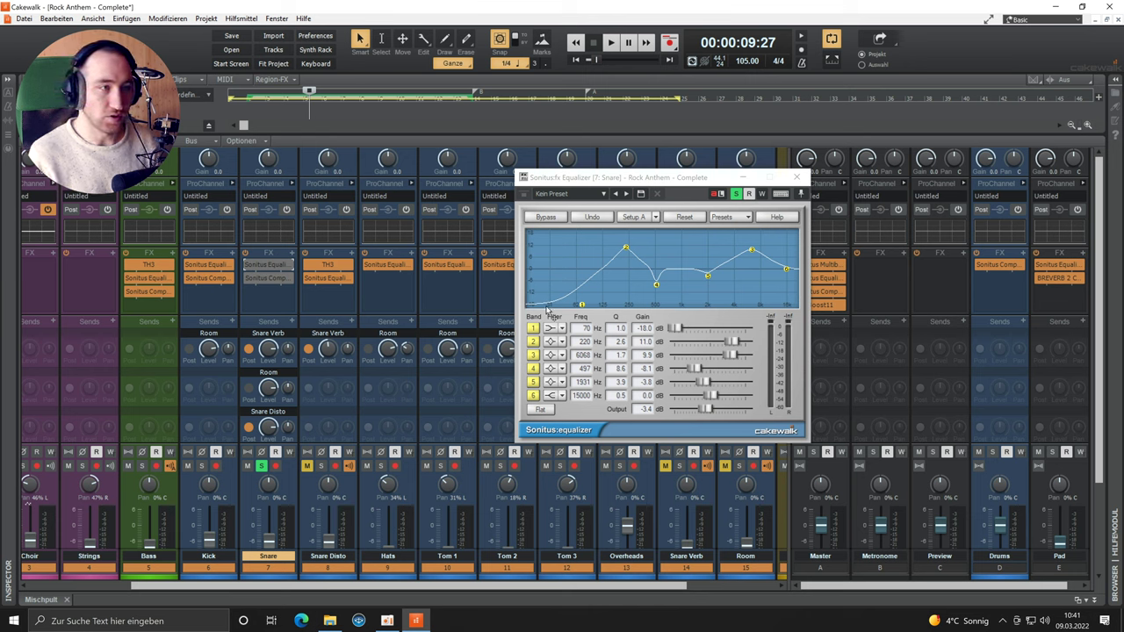
left_click(248, 266)
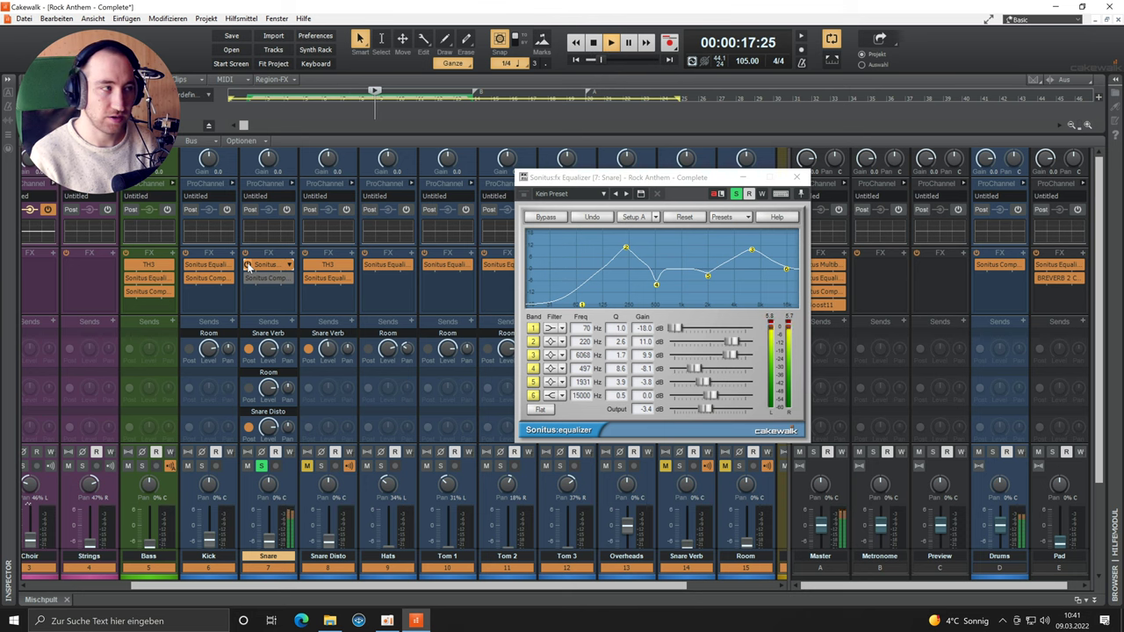
left_click(248, 265)
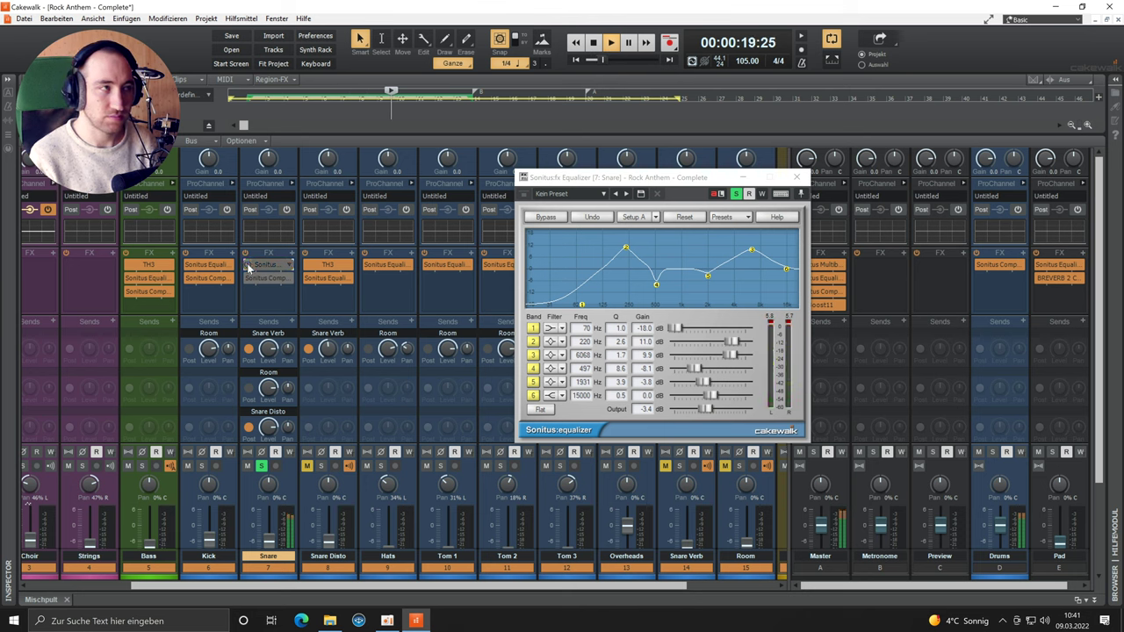
left_click(248, 266)
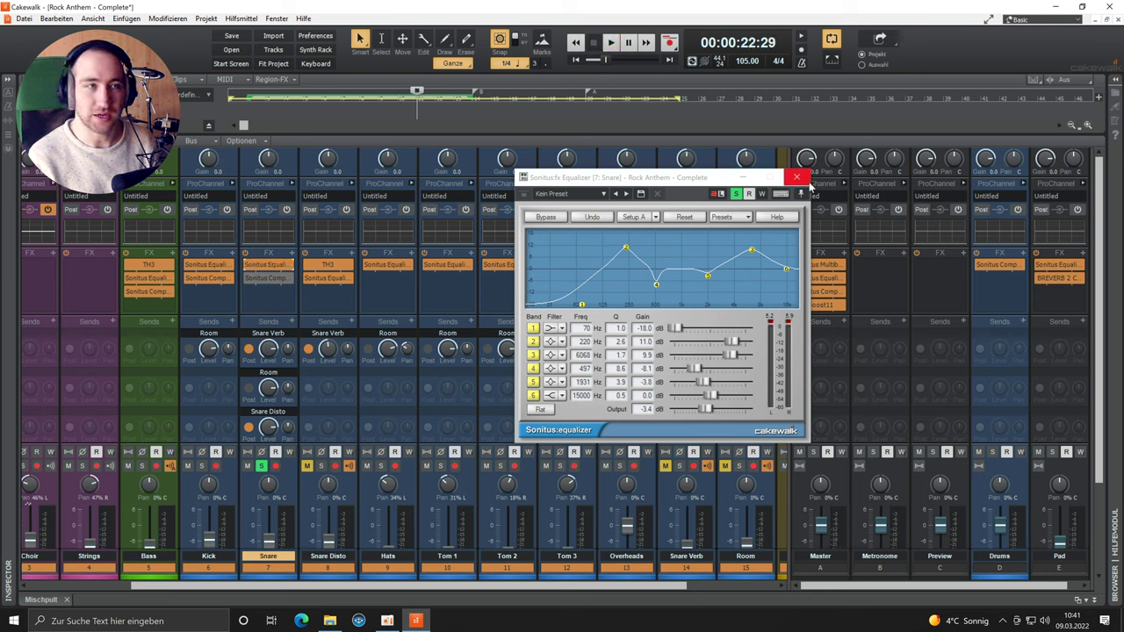
left_click(798, 177)
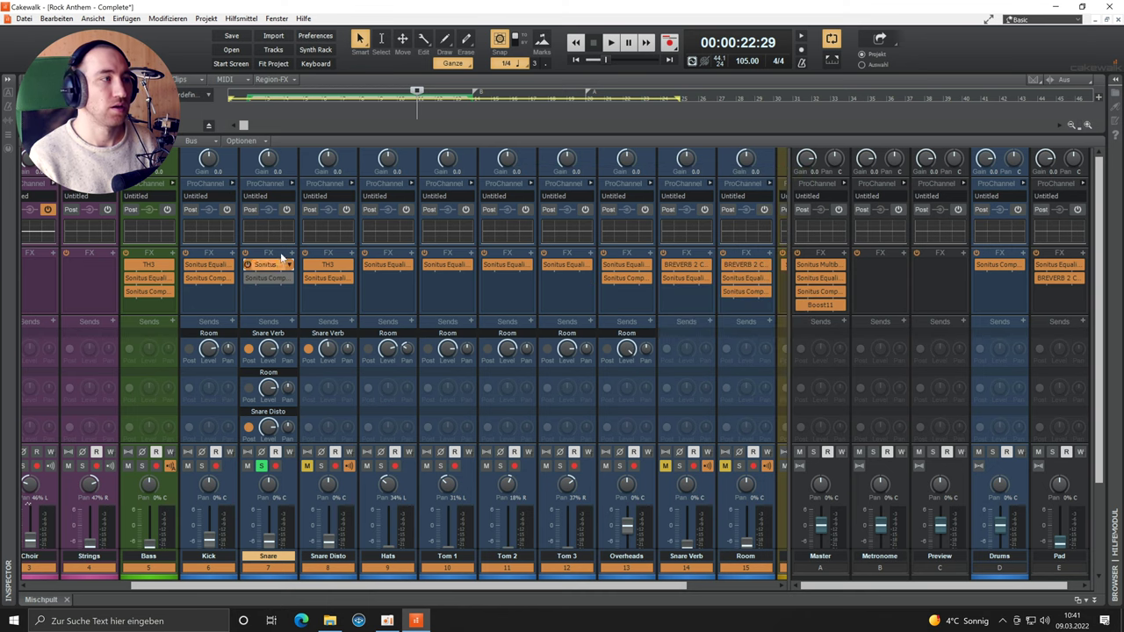
Inspect the snare's Sonitus Compressor, compare playback with and without it, and leave the compressor enabled
double_click(263, 276)
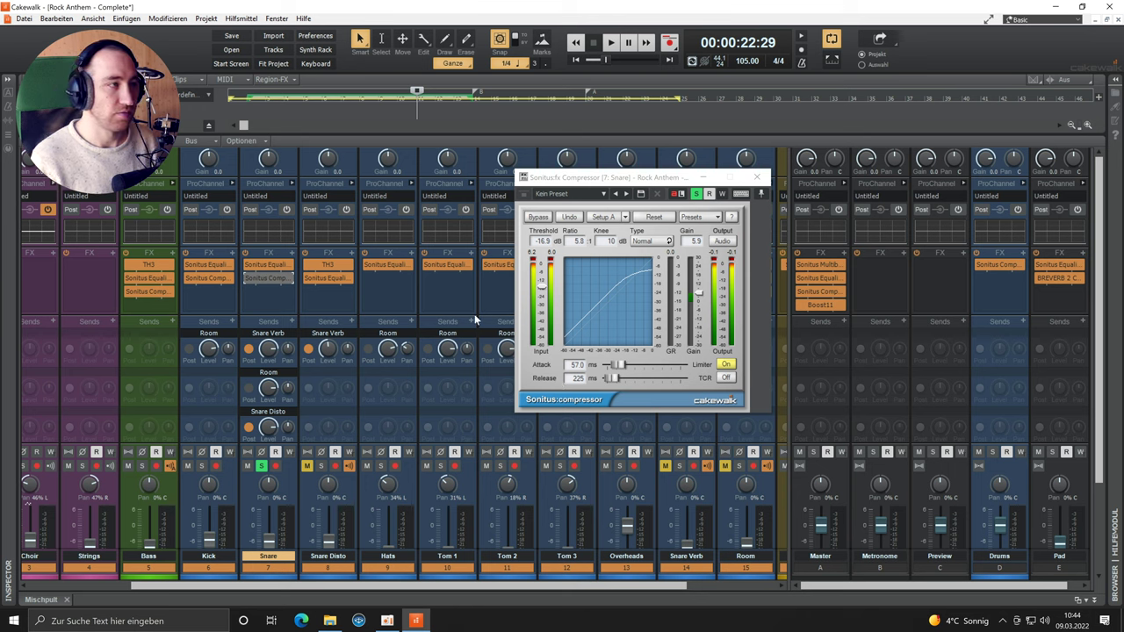
key("space")
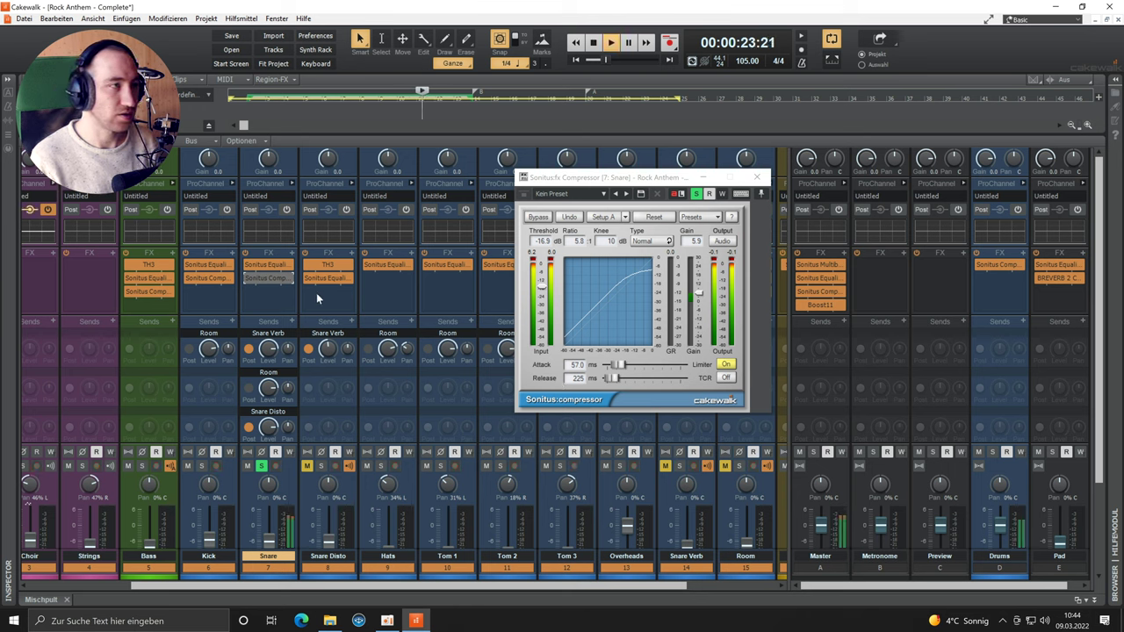
left_click(246, 277)
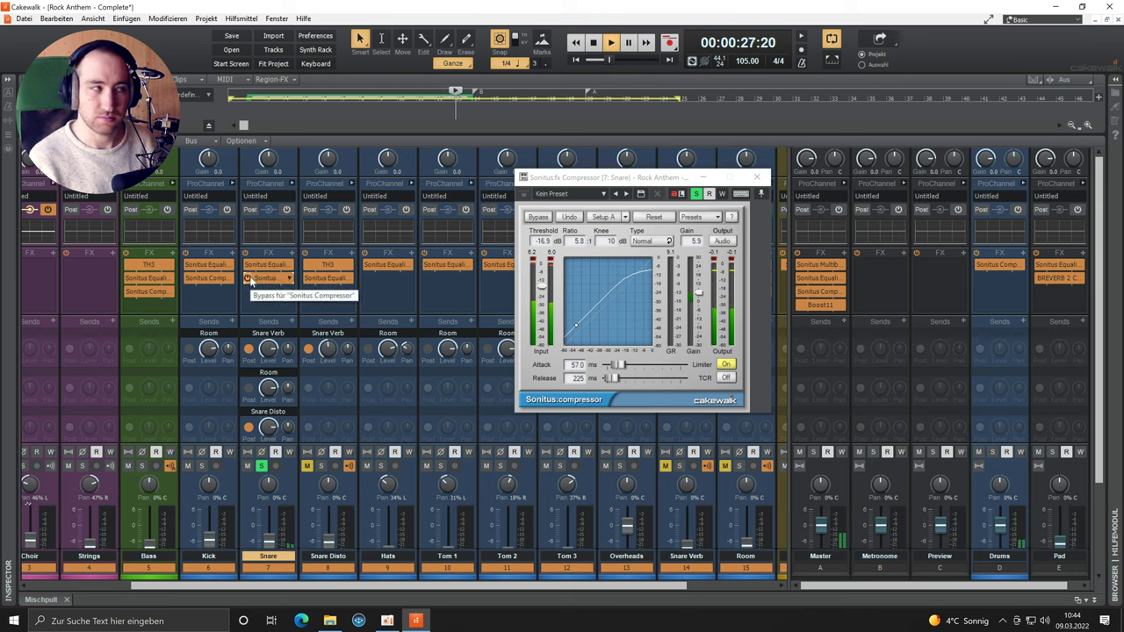
left_click(250, 278)
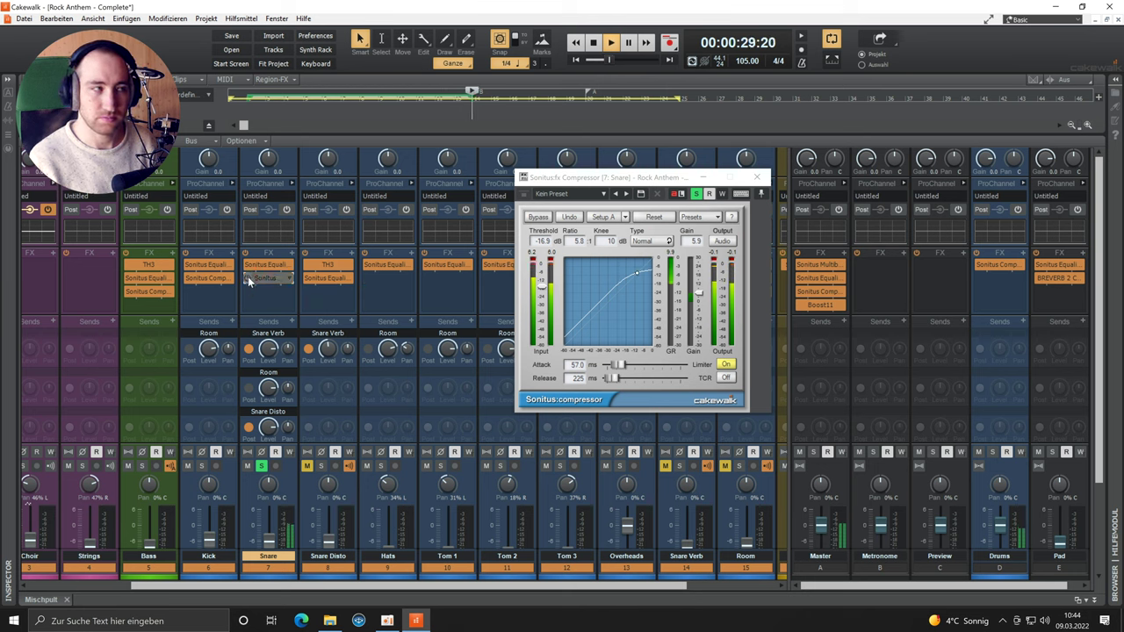
left_click(247, 277)
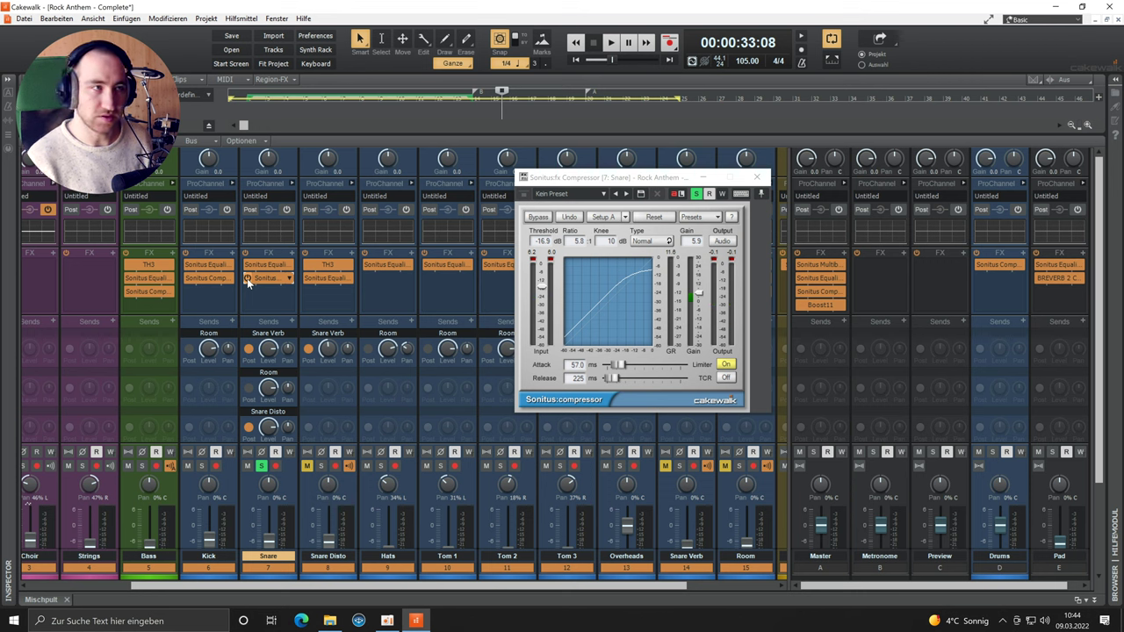
left_click(757, 178)
left_click_drag(475, 589, 370, 589)
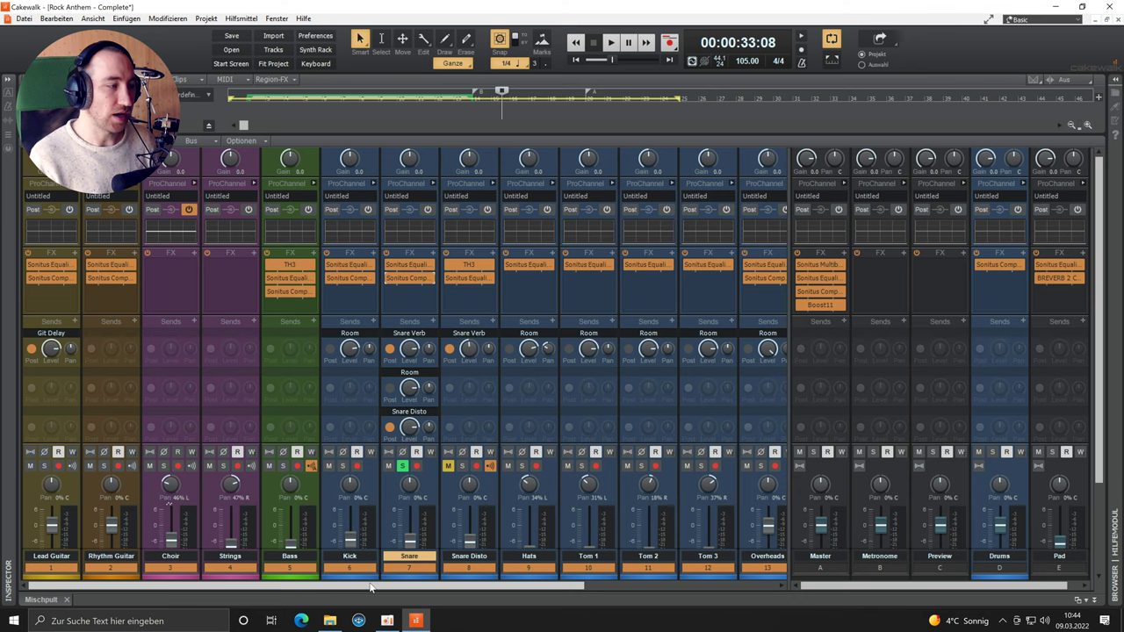
scroll(223, 289, "down", 2)
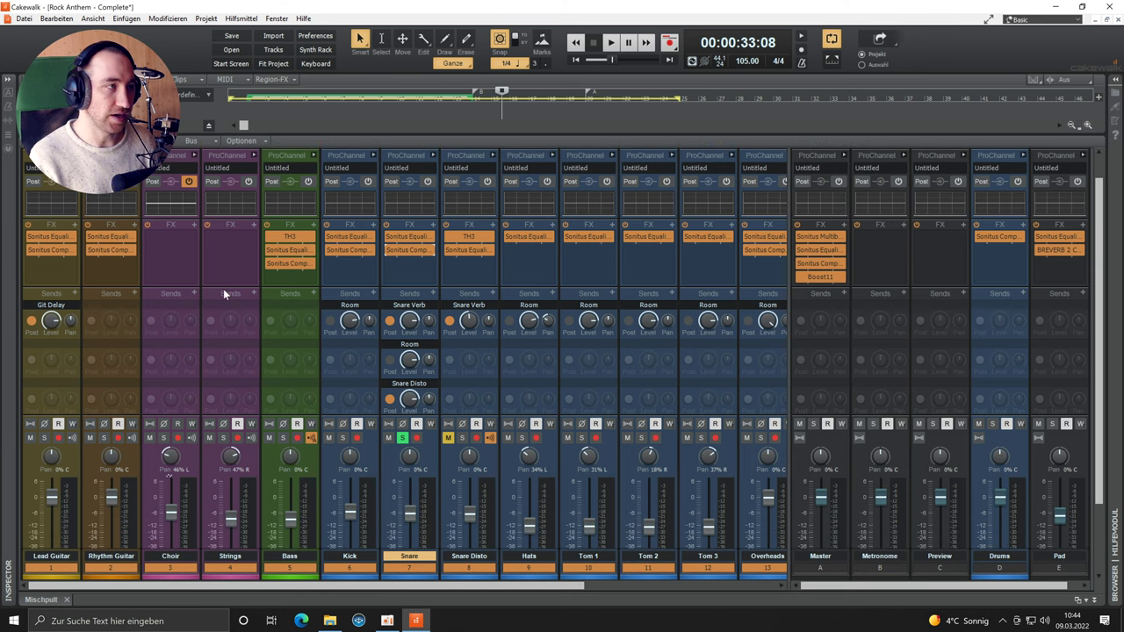
Solo the Bass track and play it with its TH3, Sonitus Equalizer and Sonitus Compressor bypassed
scroll(223, 291, "down", 1)
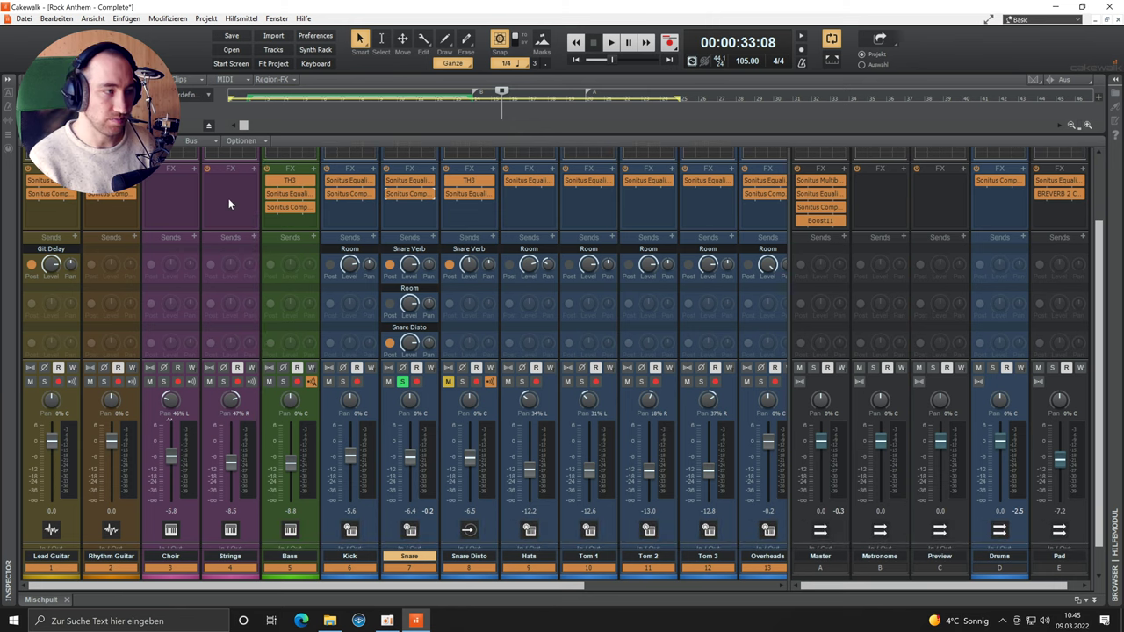
left_click(282, 382, "ctrl")
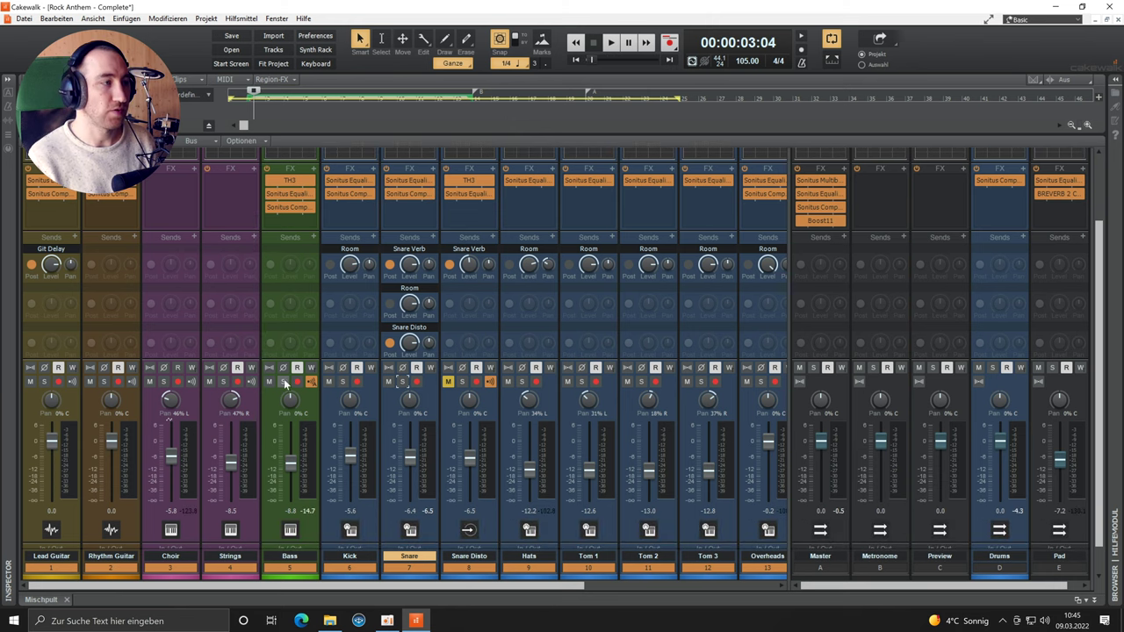
left_click(269, 181)
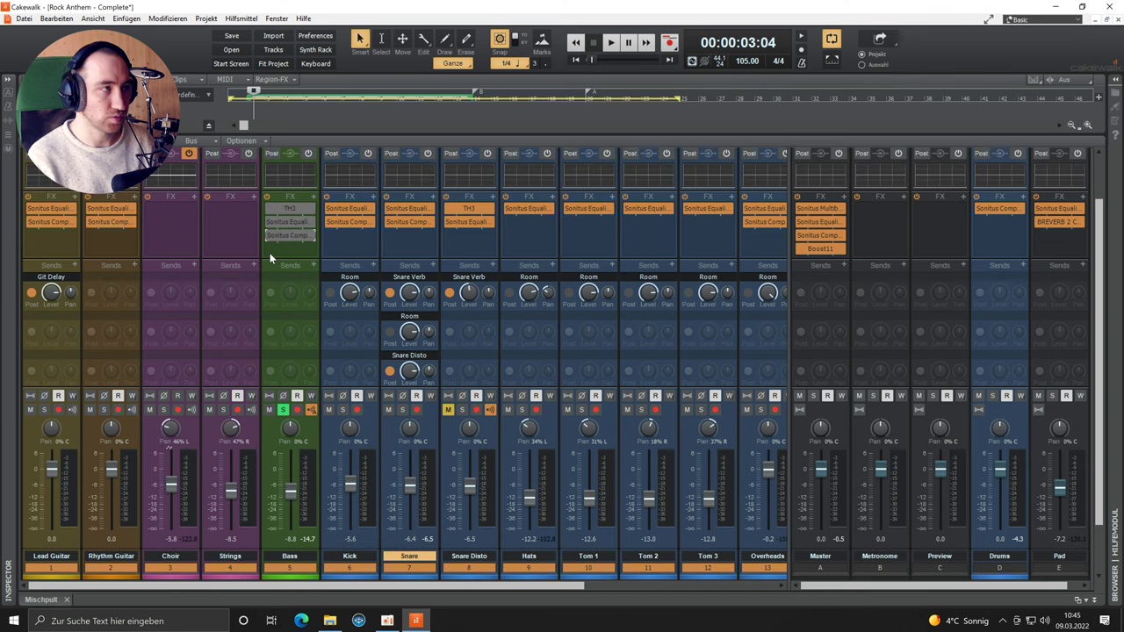
left_click(281, 228)
key("space")
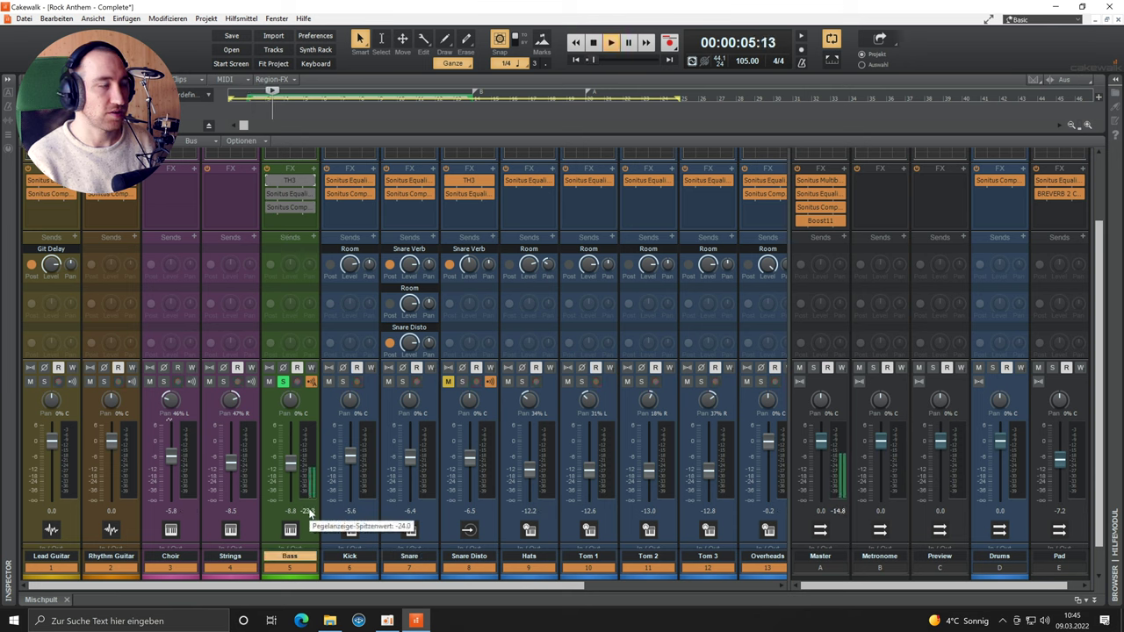
Inspect the bass's TH3 amp chain during playback, enable the effect to hear the difference, and close its window
double_click(290, 182)
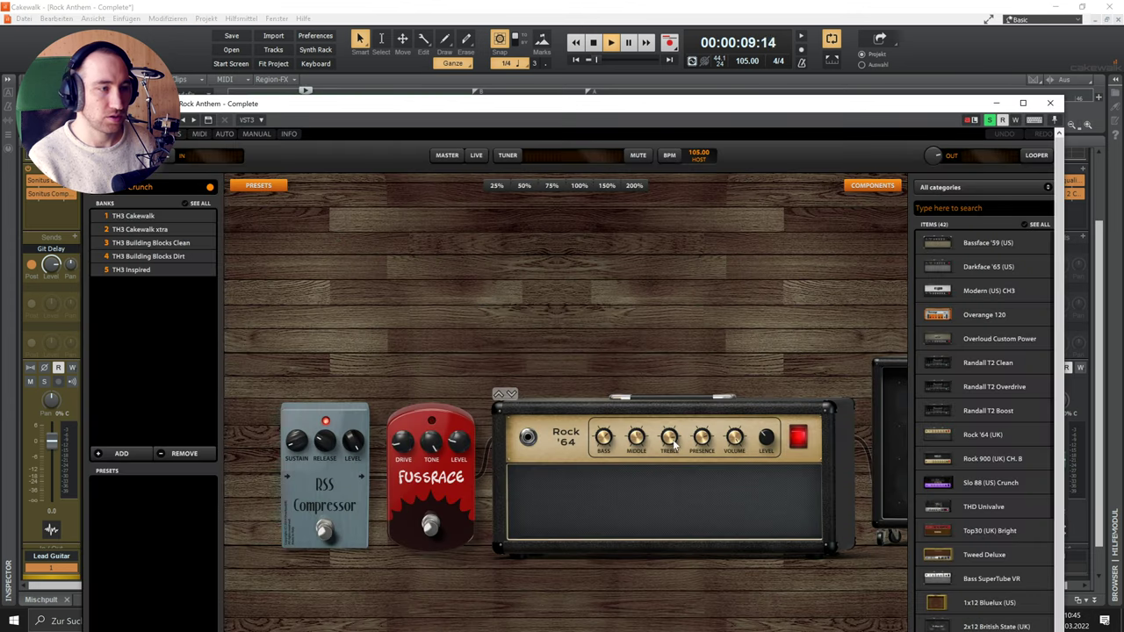
scroll(627, 333, "down", 3)
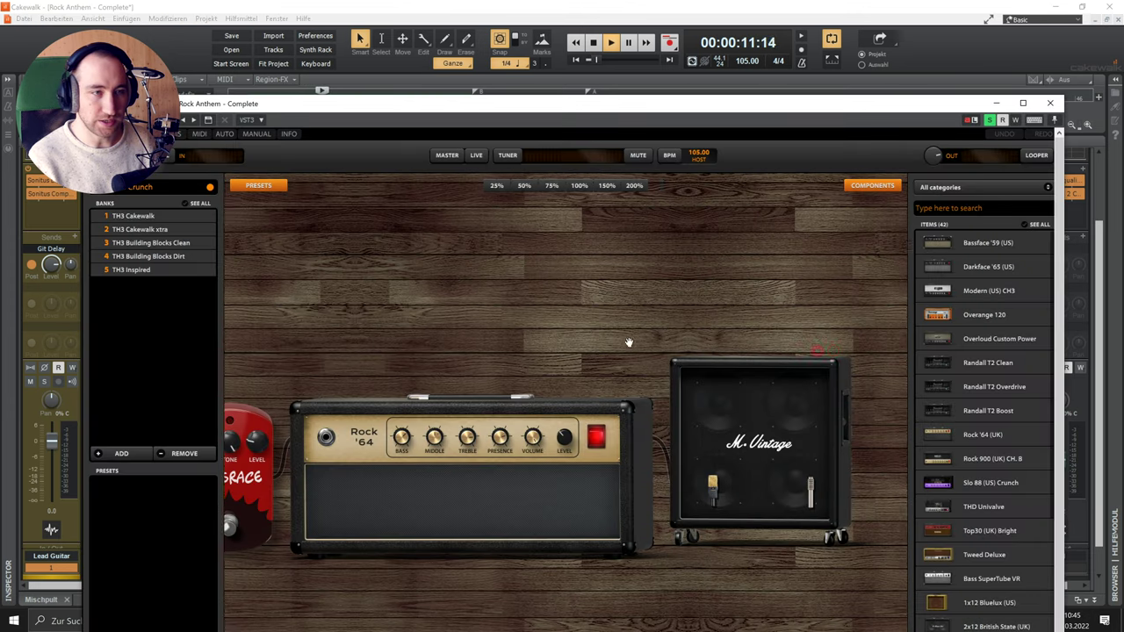
left_click_drag(131, 103, 443, 103)
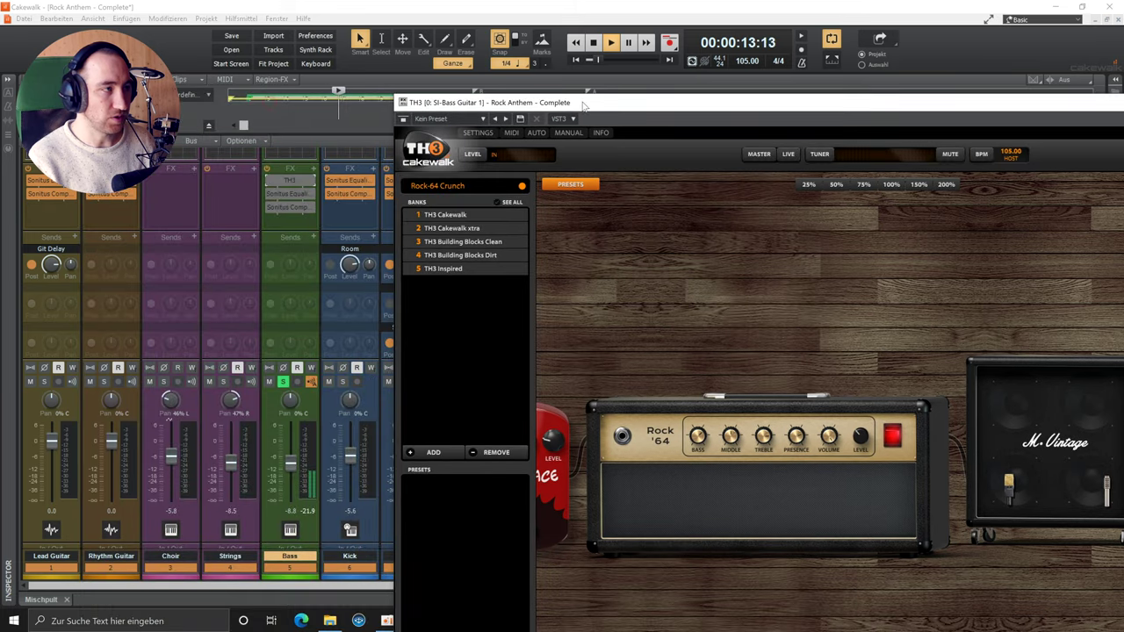
left_click(273, 180)
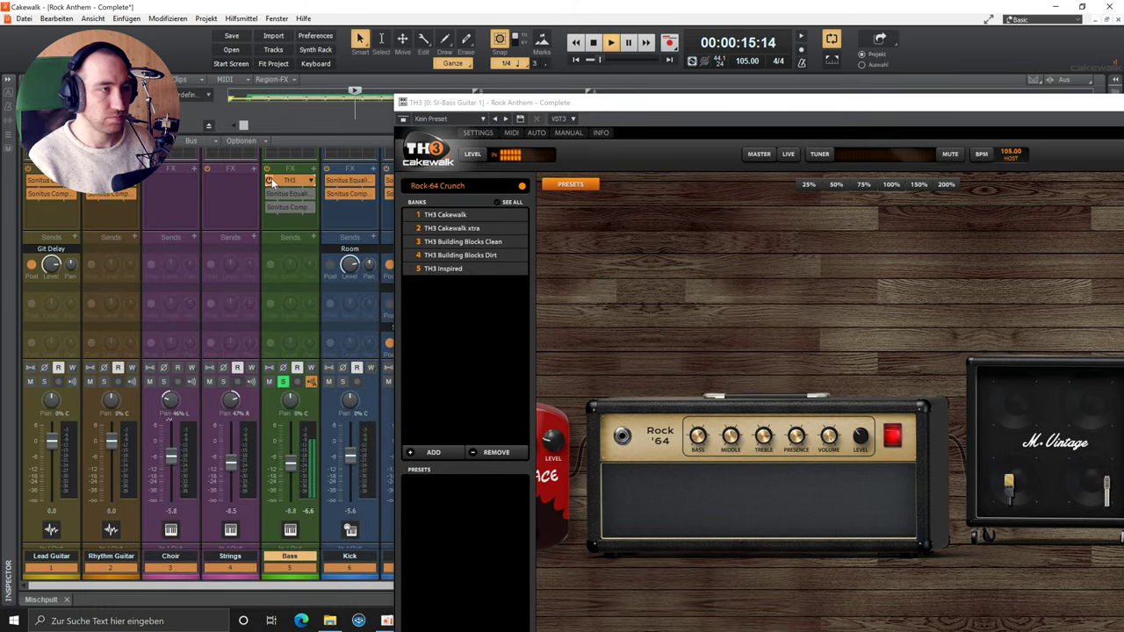
left_click_drag(761, 108, 480, 62)
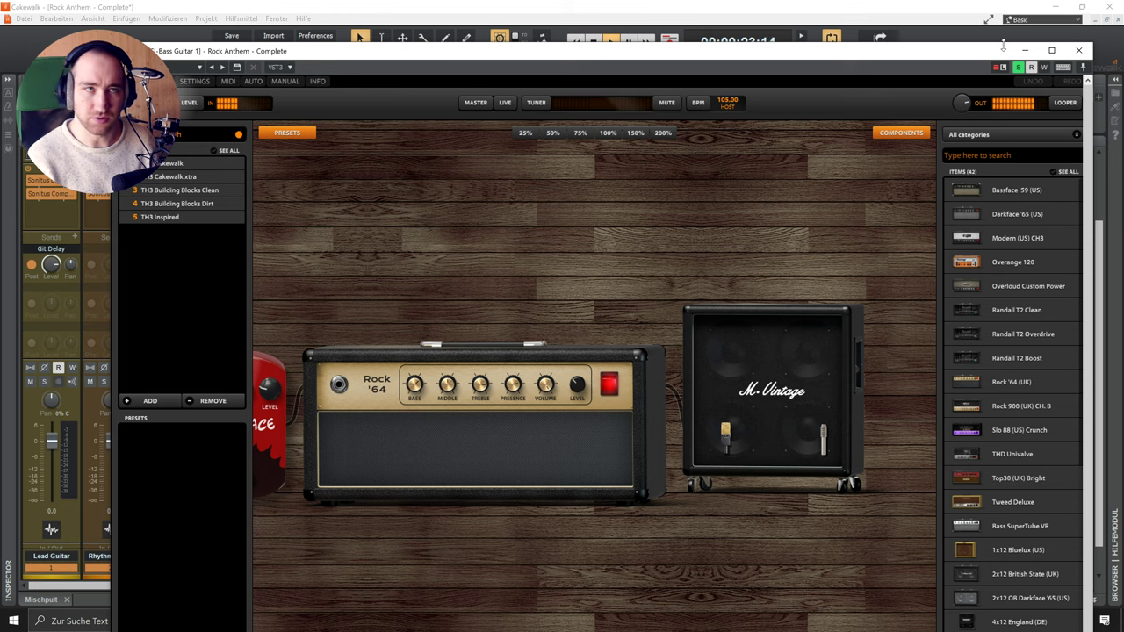
left_click(1087, 51)
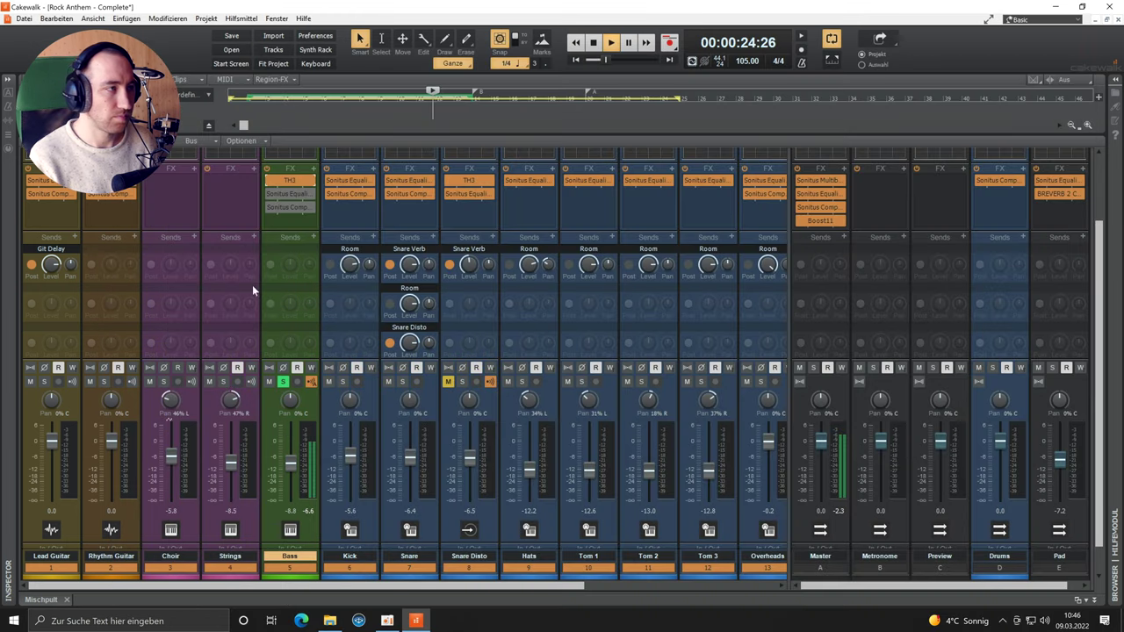
Inspect the bass's Sonitus Equalizer, compare playback with and without it, and leave the equalizer enabled
double_click(286, 193)
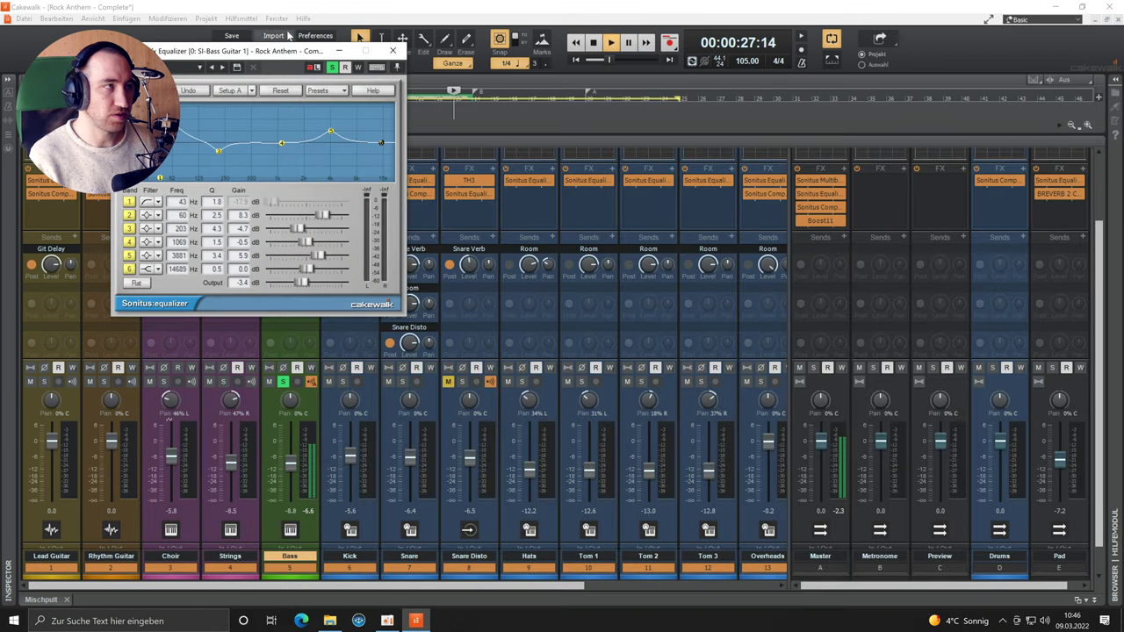
left_click_drag(295, 48, 583, 165)
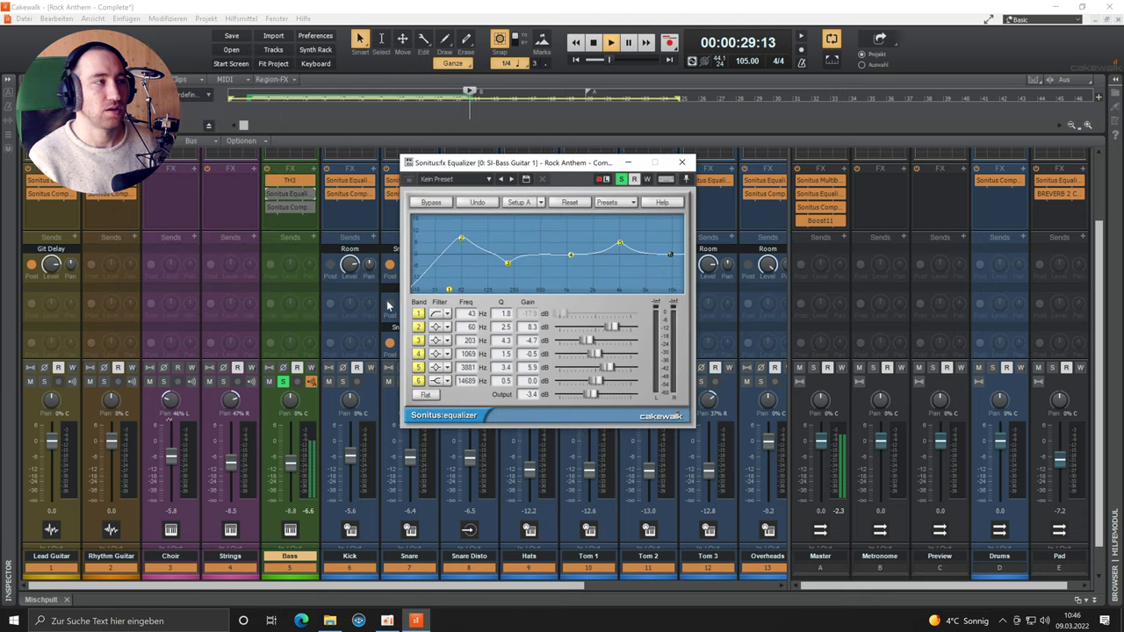
left_click(267, 196)
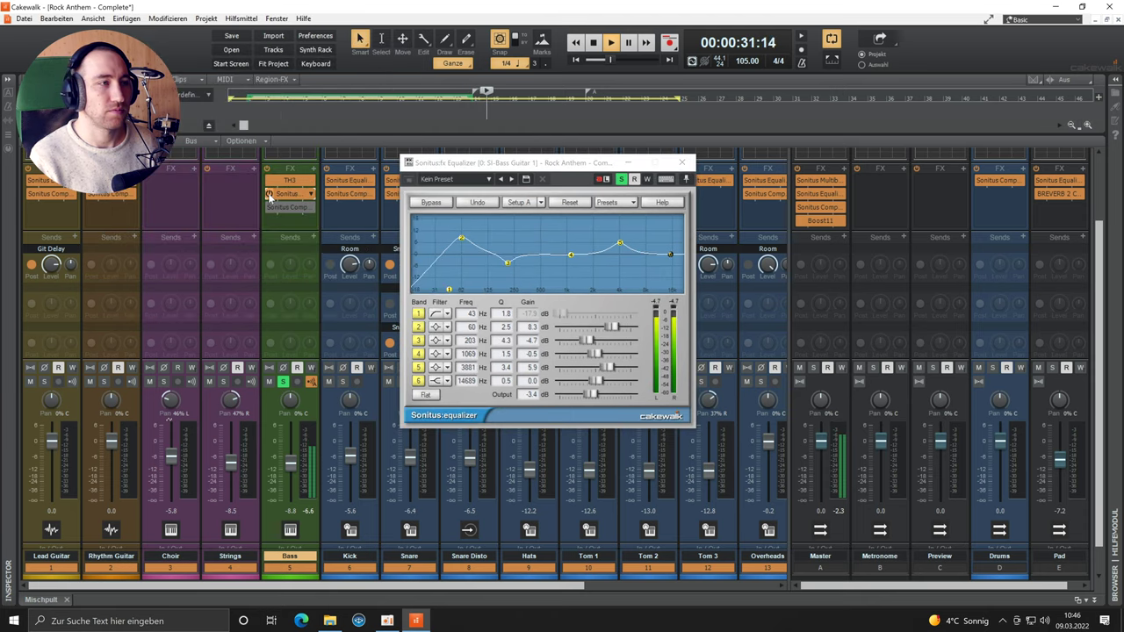
left_click(268, 194)
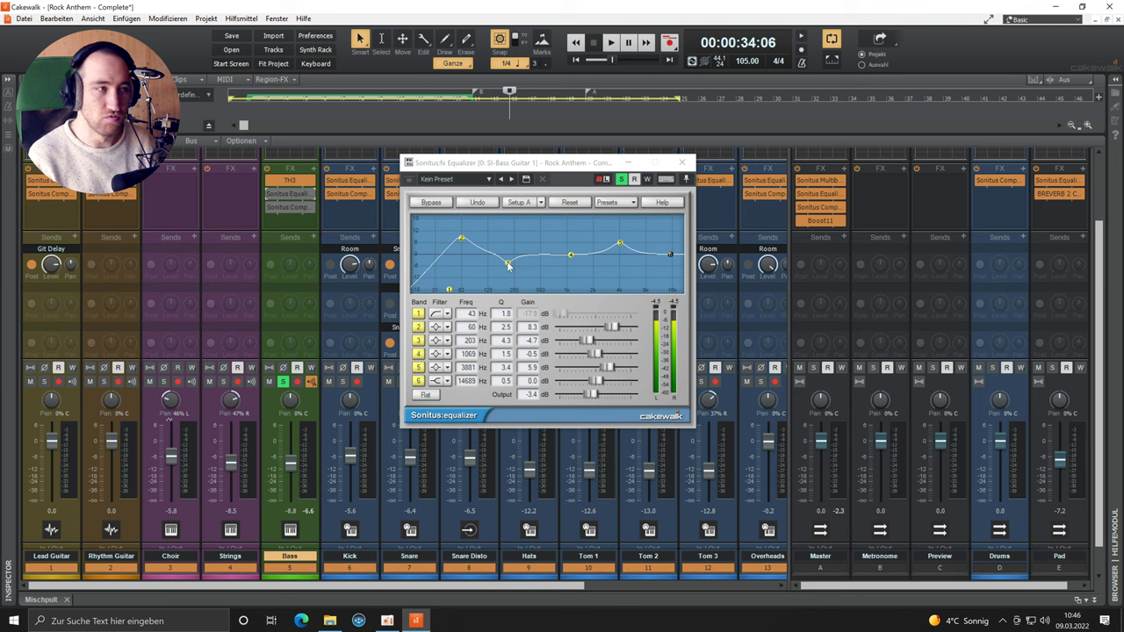
left_click(270, 194)
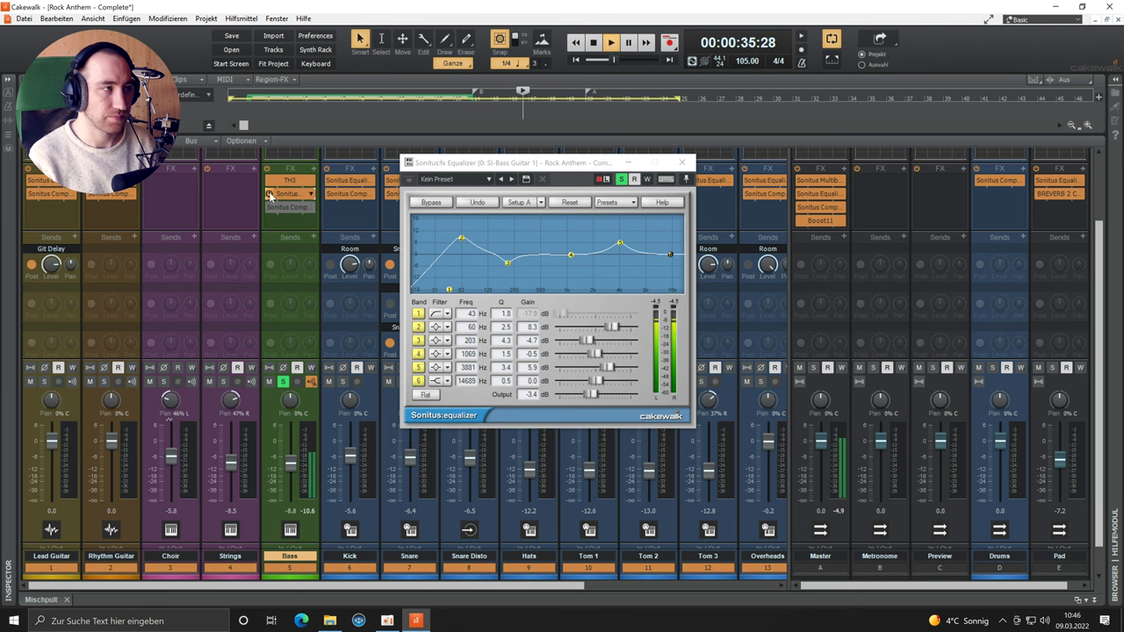
Inspect and enable the bass's Sonitus Compressor during playback, unsolo the Bass track and close the compressor
double_click(288, 207)
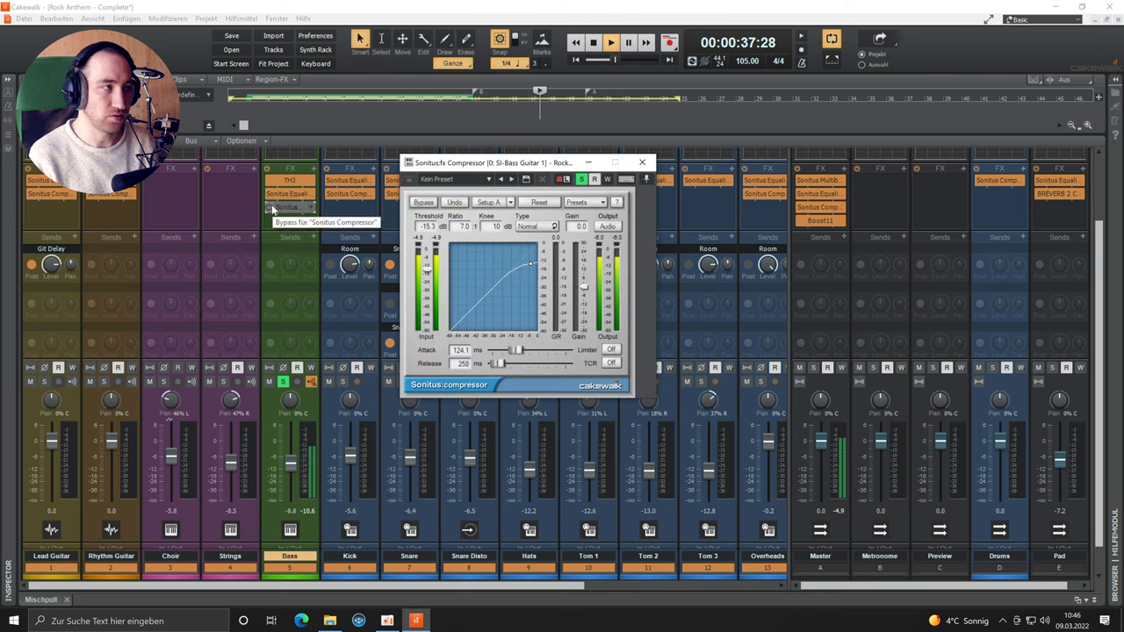
left_click(271, 207)
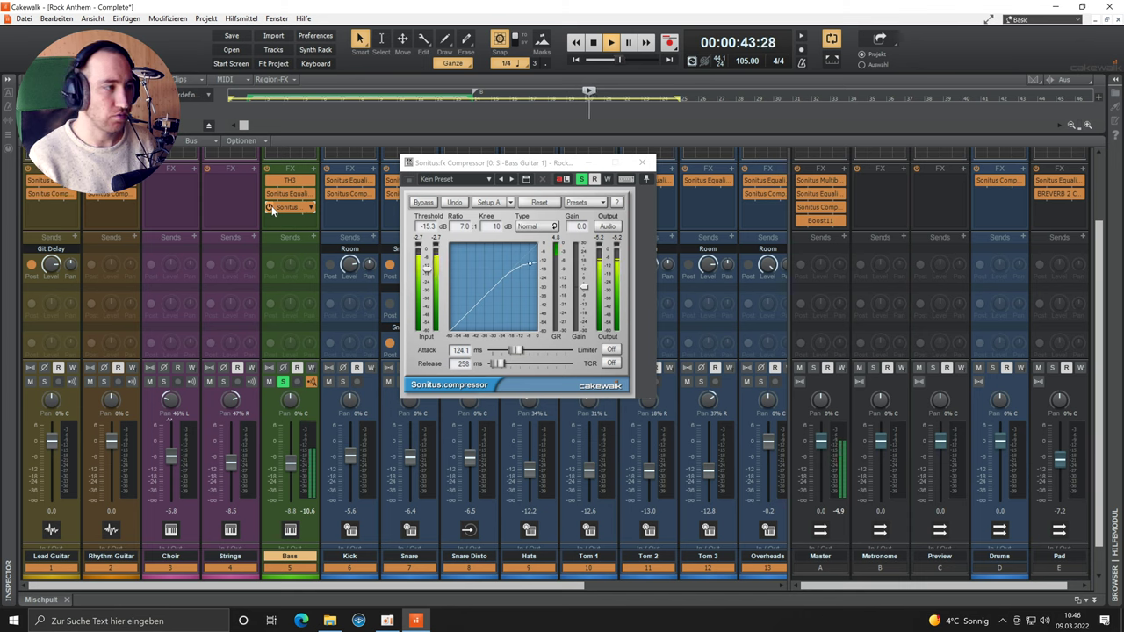
left_click(283, 382)
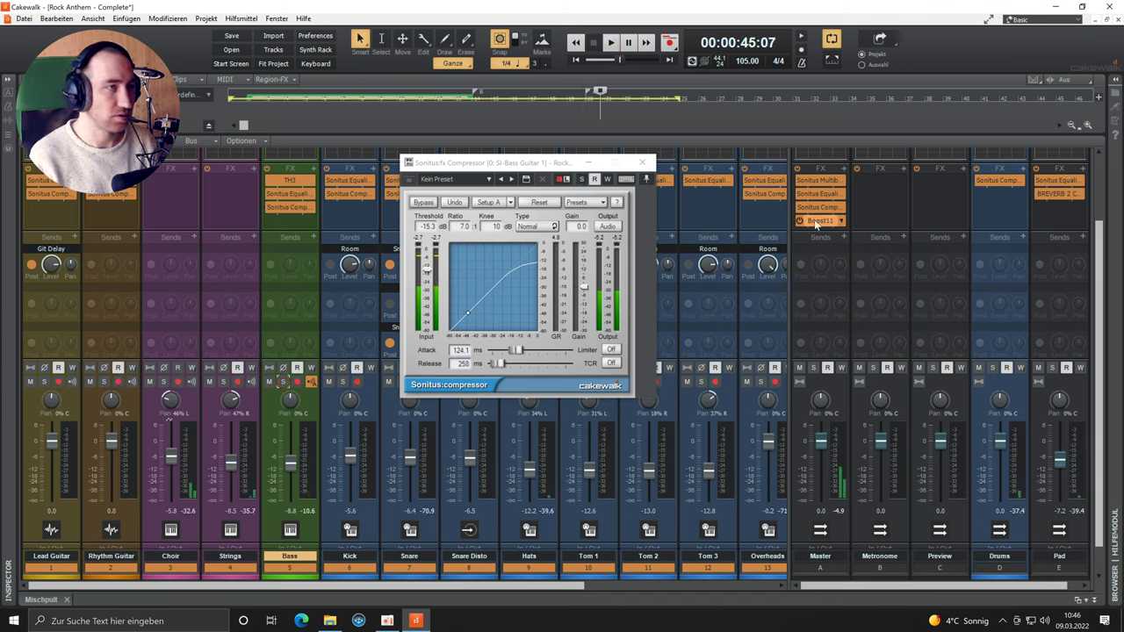
left_click(644, 162)
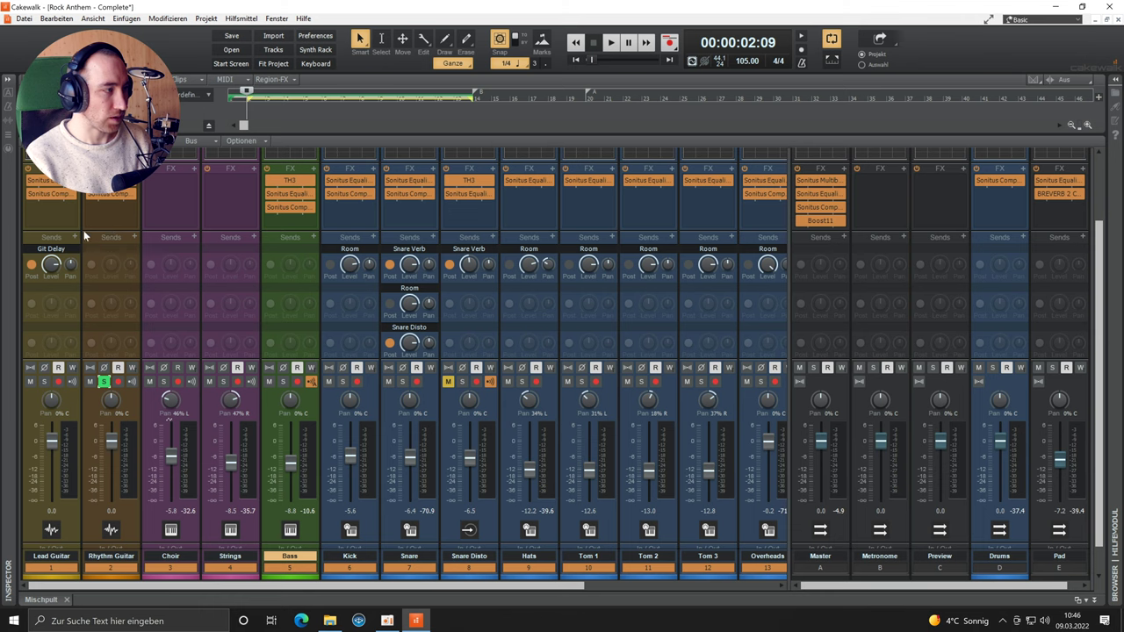
Solo the Rhythm Guitar track, open its Sonitus Equalizer and play the track
left_click(103, 381)
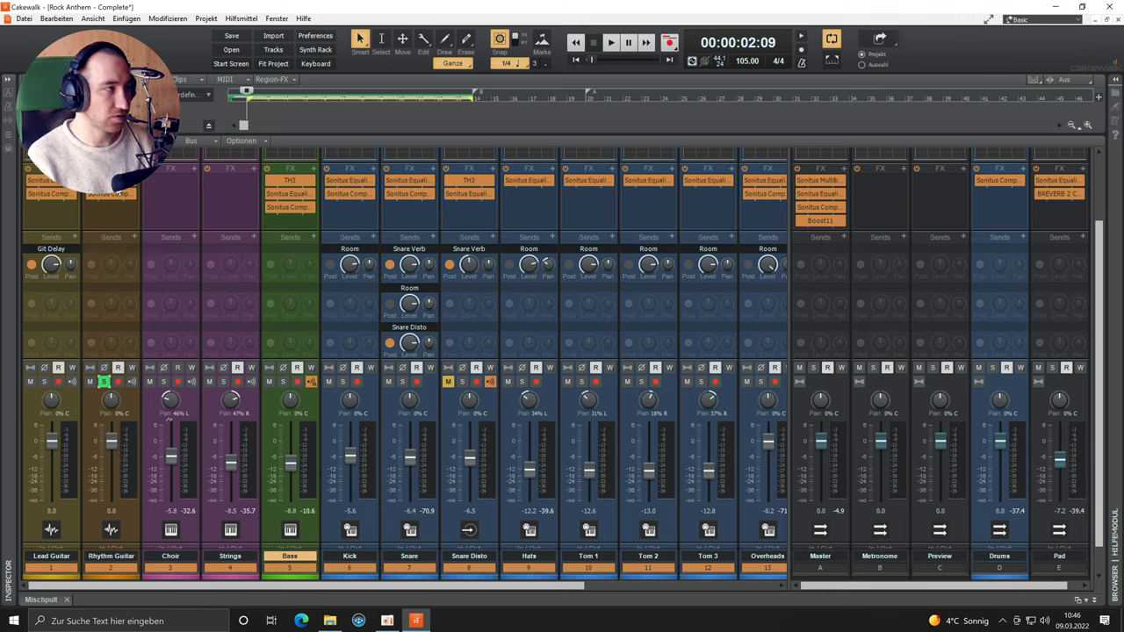
double_click(111, 181)
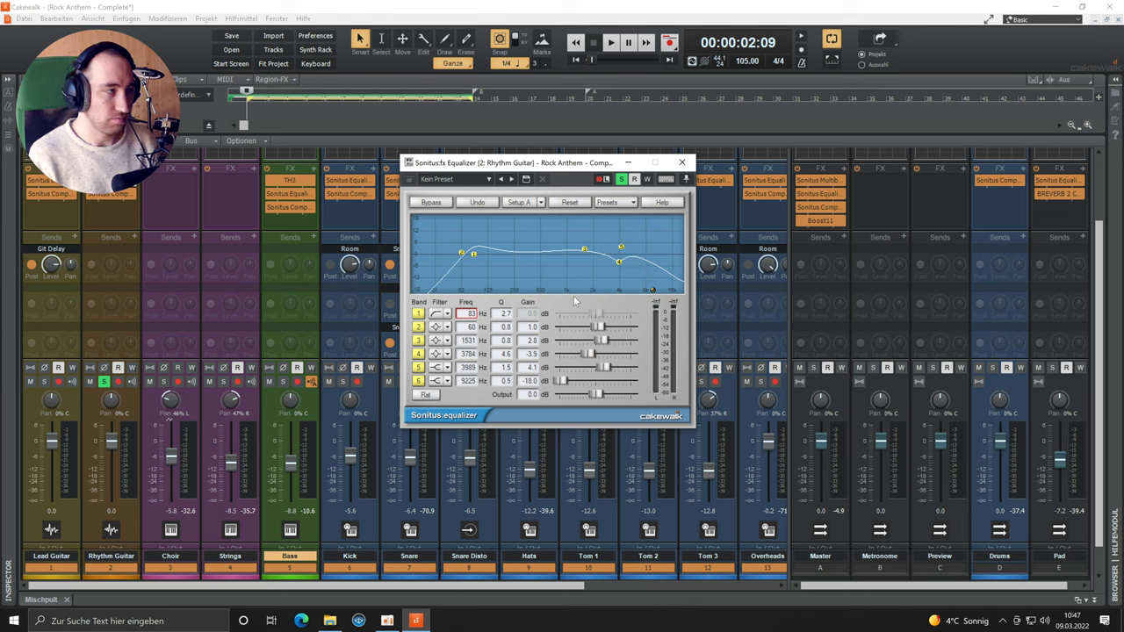
key("space")
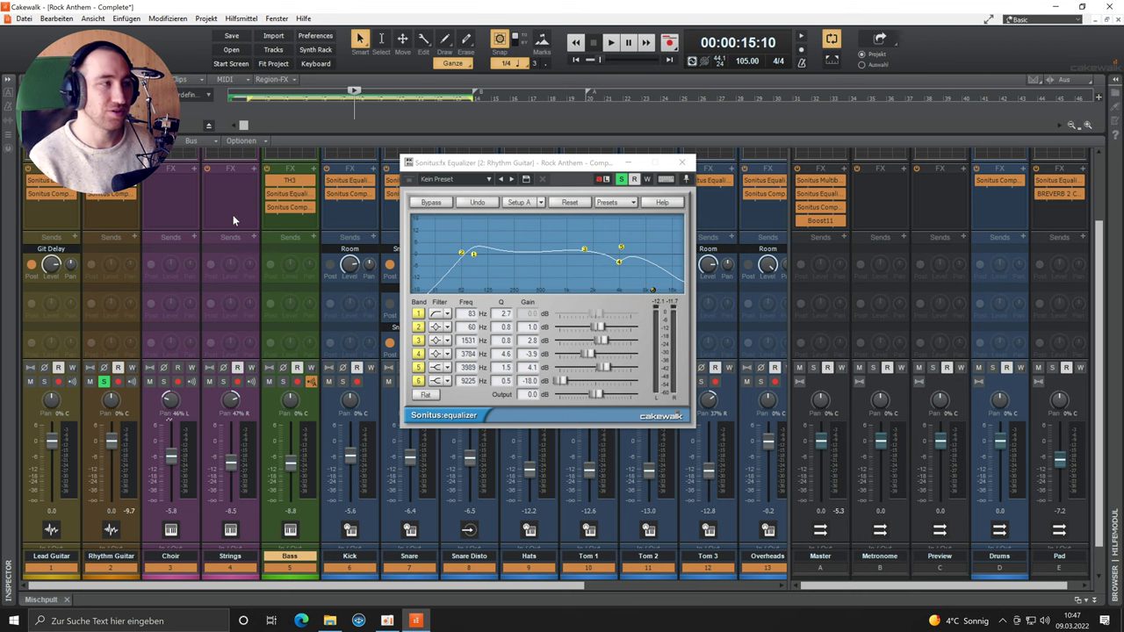
Compare the Sonitus Equalizer curves of the Bass and Rhythm Guitar tracks
left_click(288, 195)
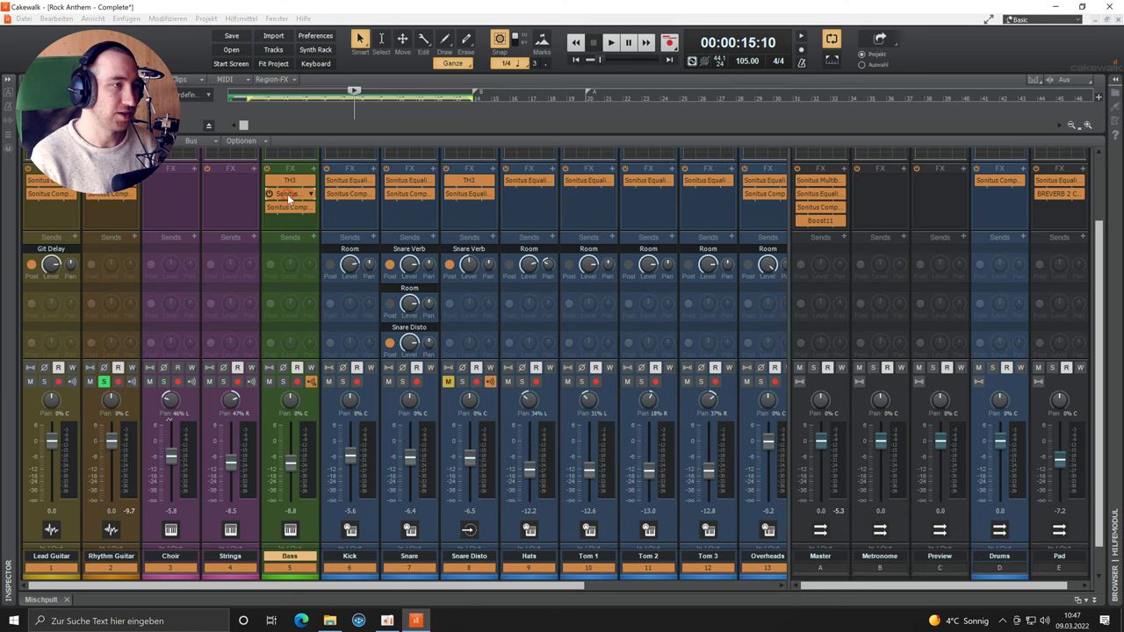
double_click(288, 195)
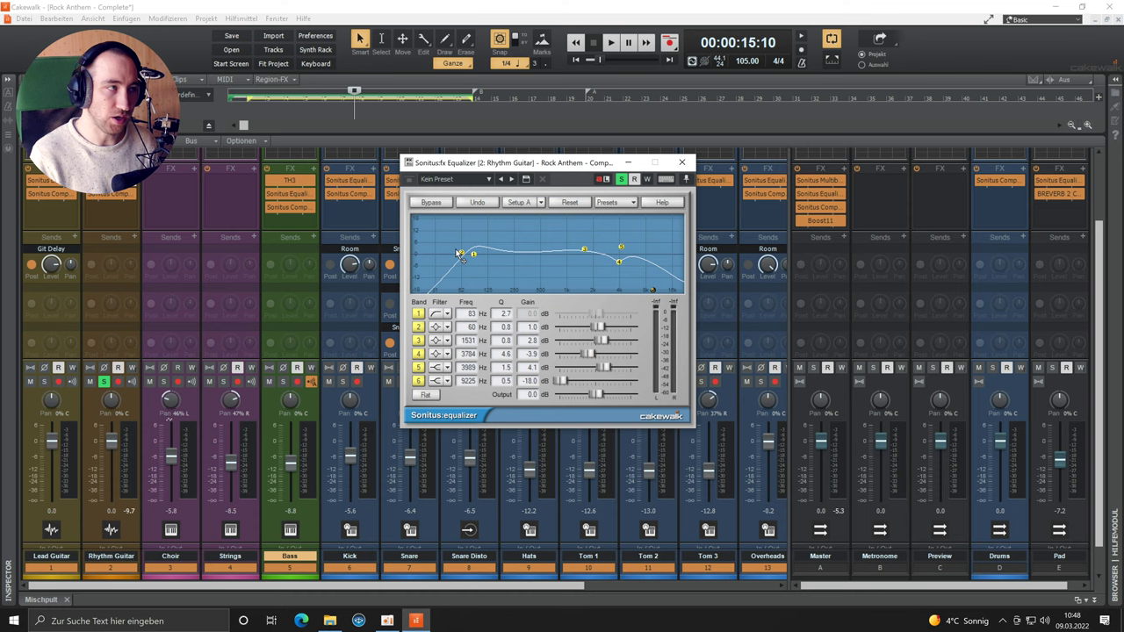
double_click(288, 193)
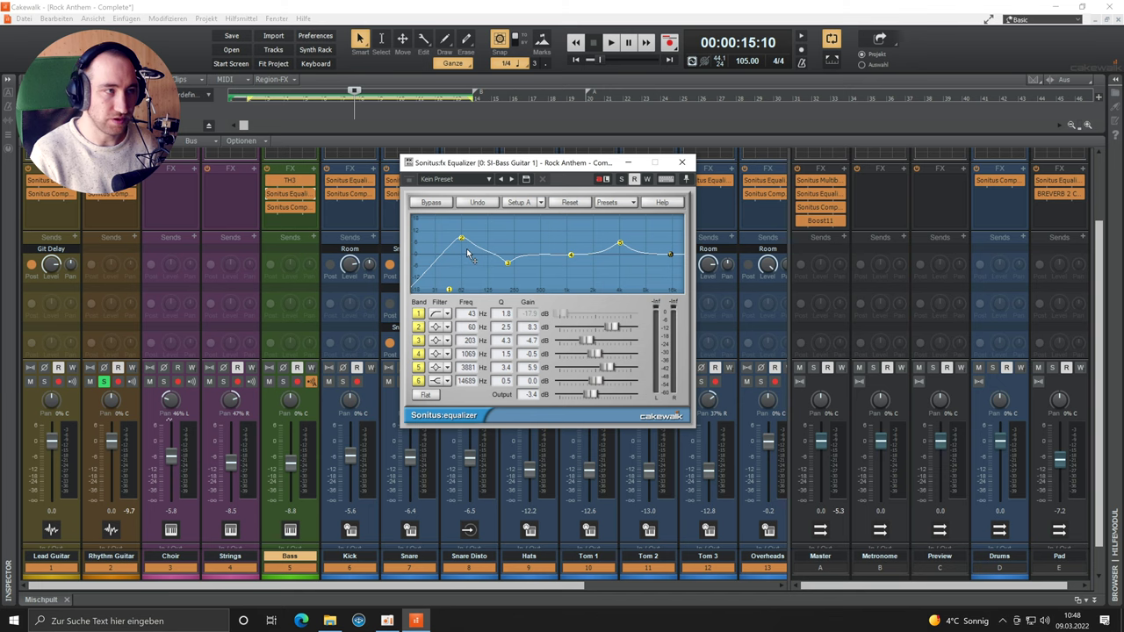
double_click(114, 194)
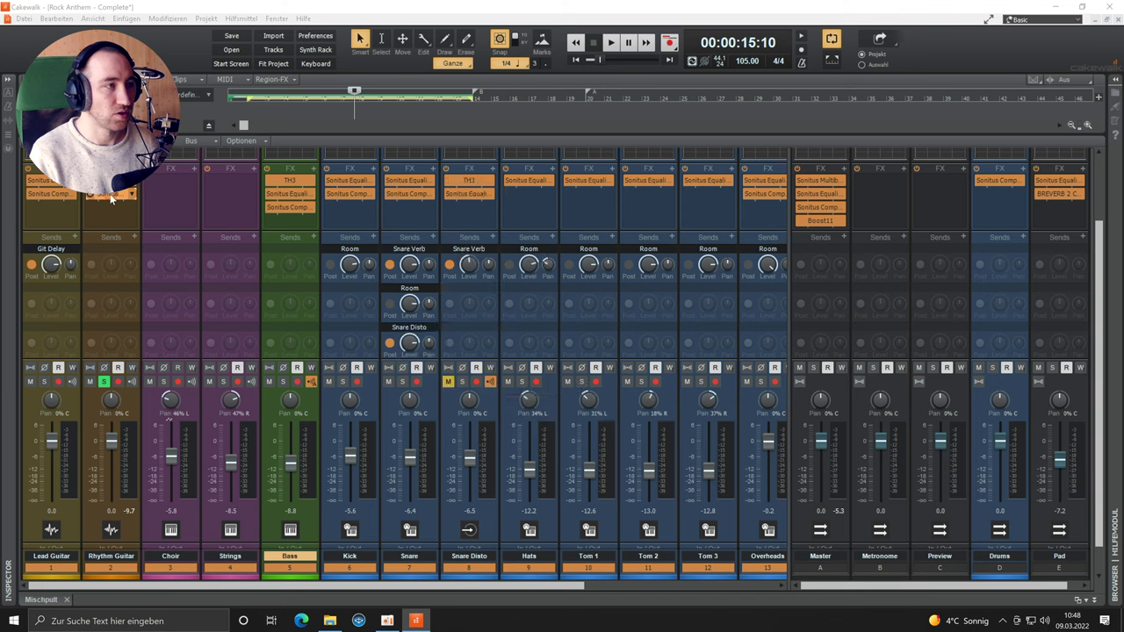
double_click(114, 180)
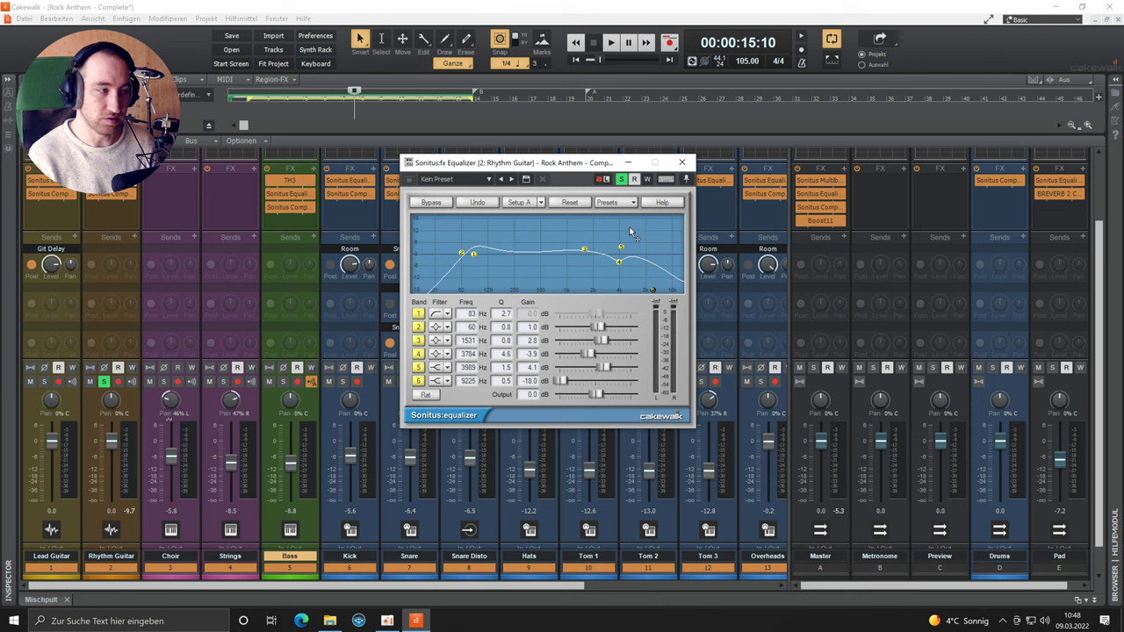
Solo the Bass alongside the Rhythm Guitar, compare playback from near the start with and without the bass equalizer, and close the guitar's equalizer
left_click(283, 381)
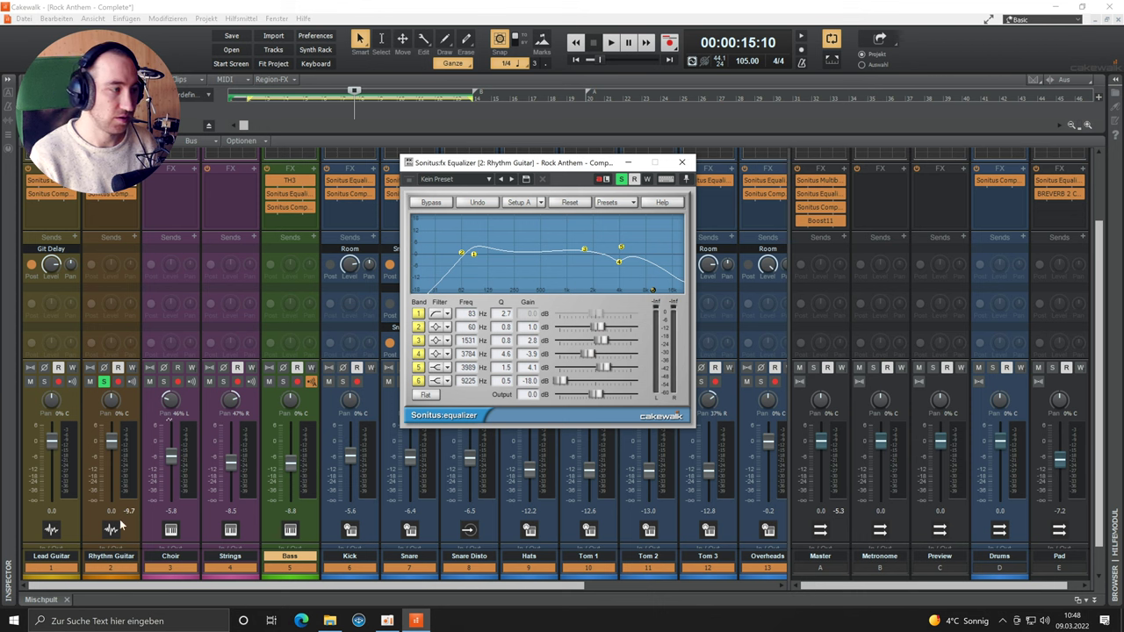
left_click(246, 91)
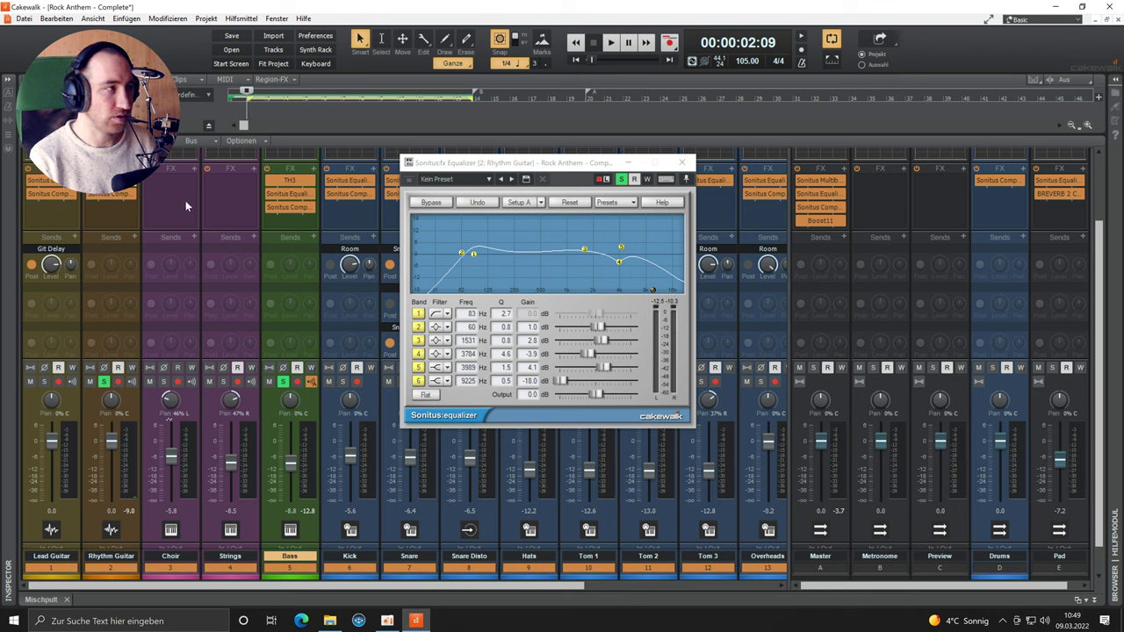
key("space")
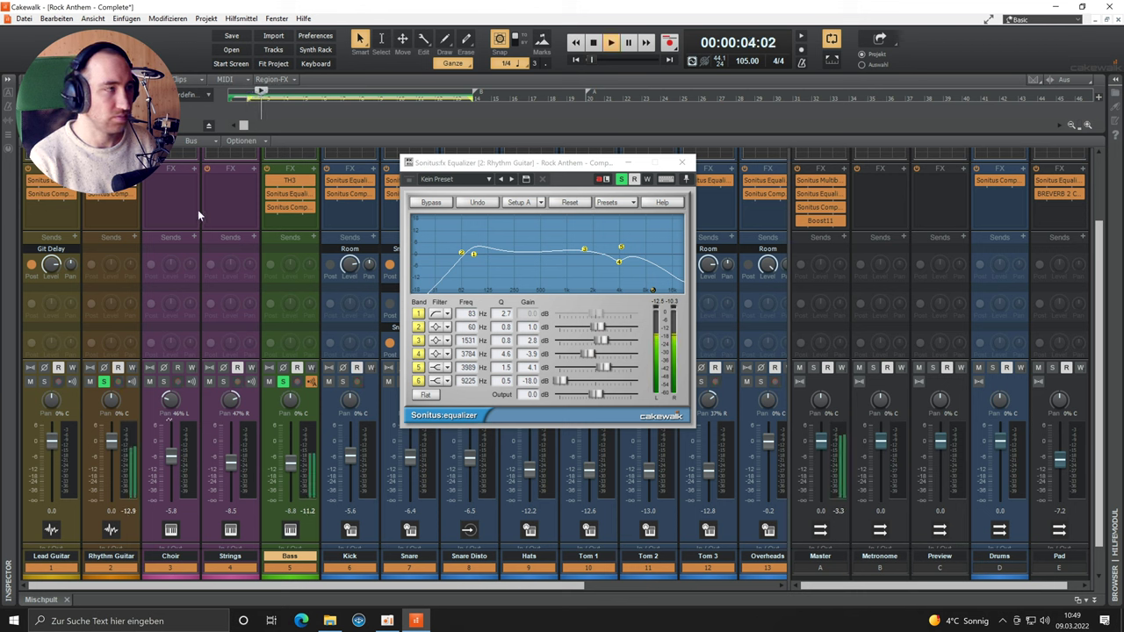
left_click(269, 195)
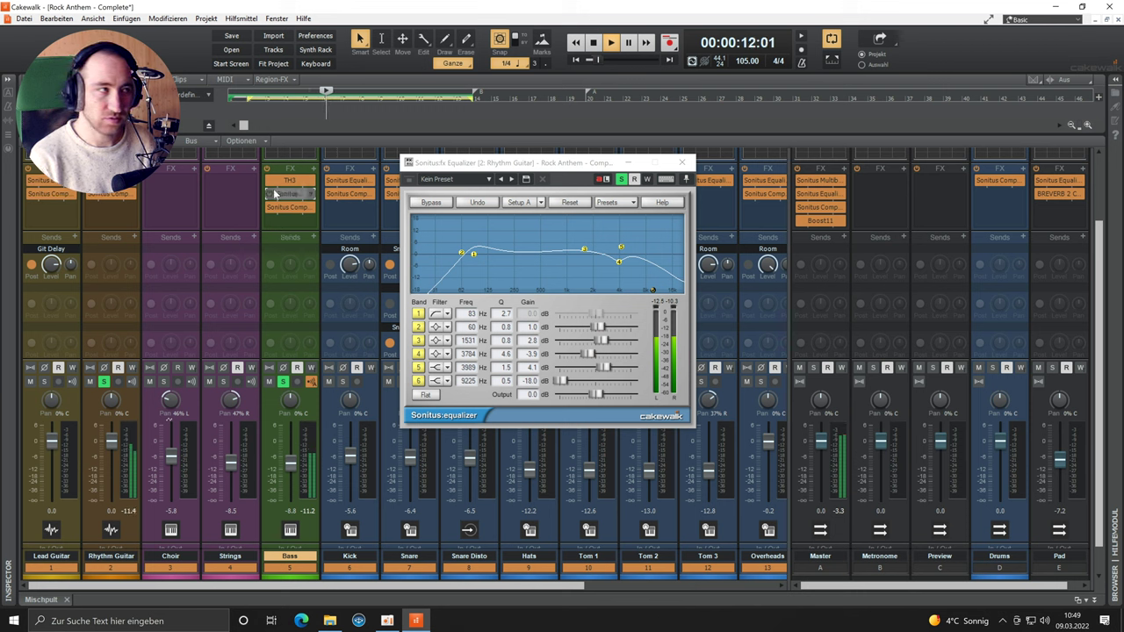
left_click(270, 195)
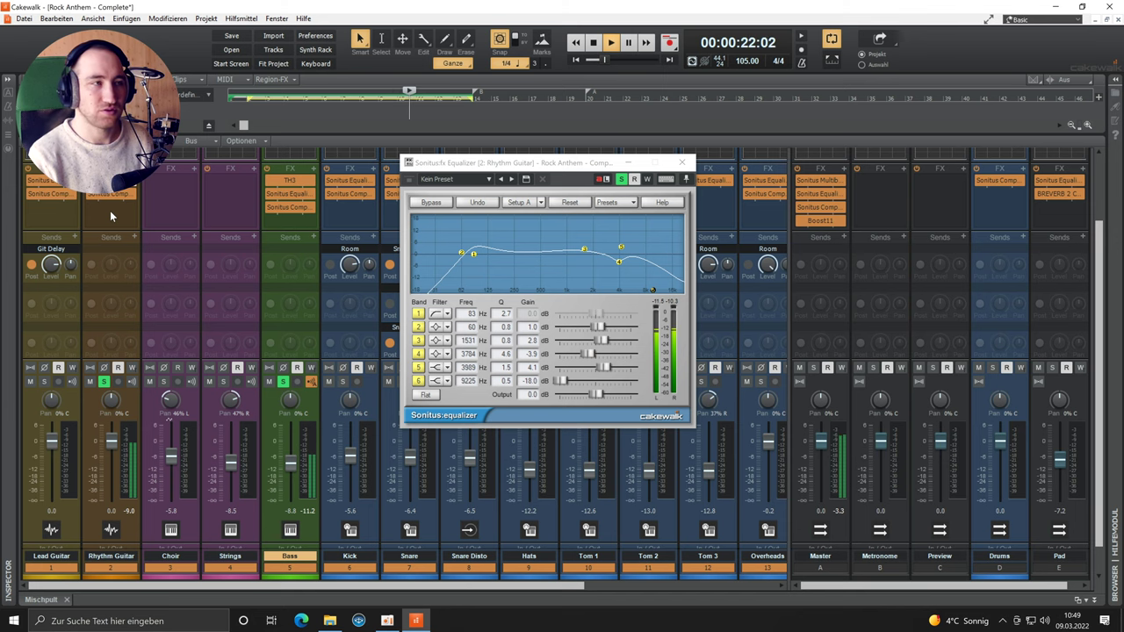
key("space")
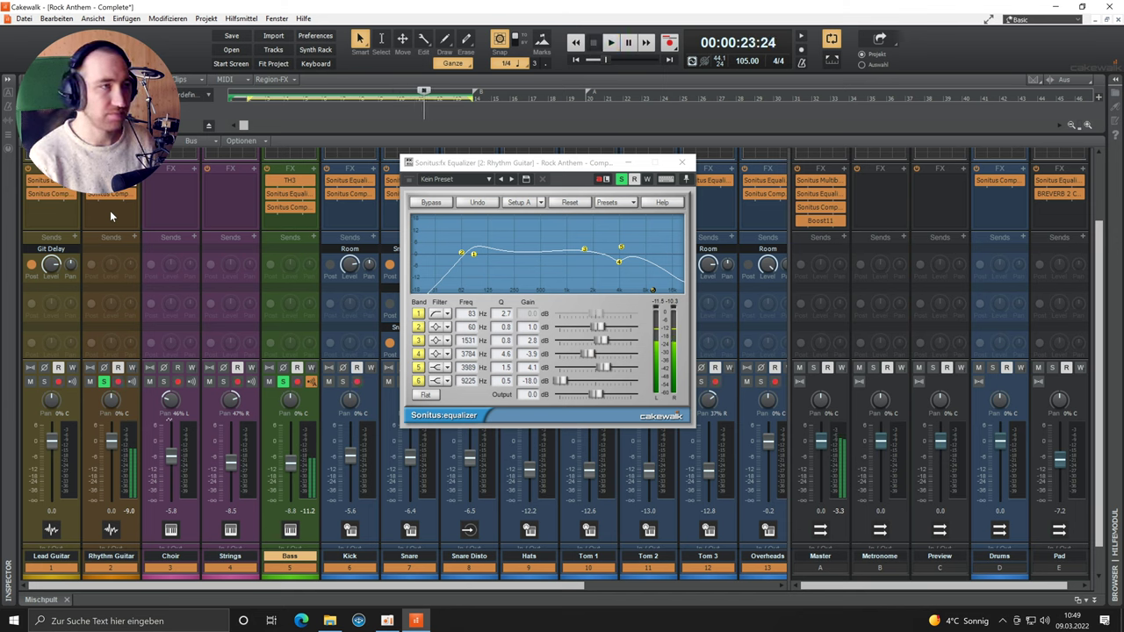
left_click(682, 163)
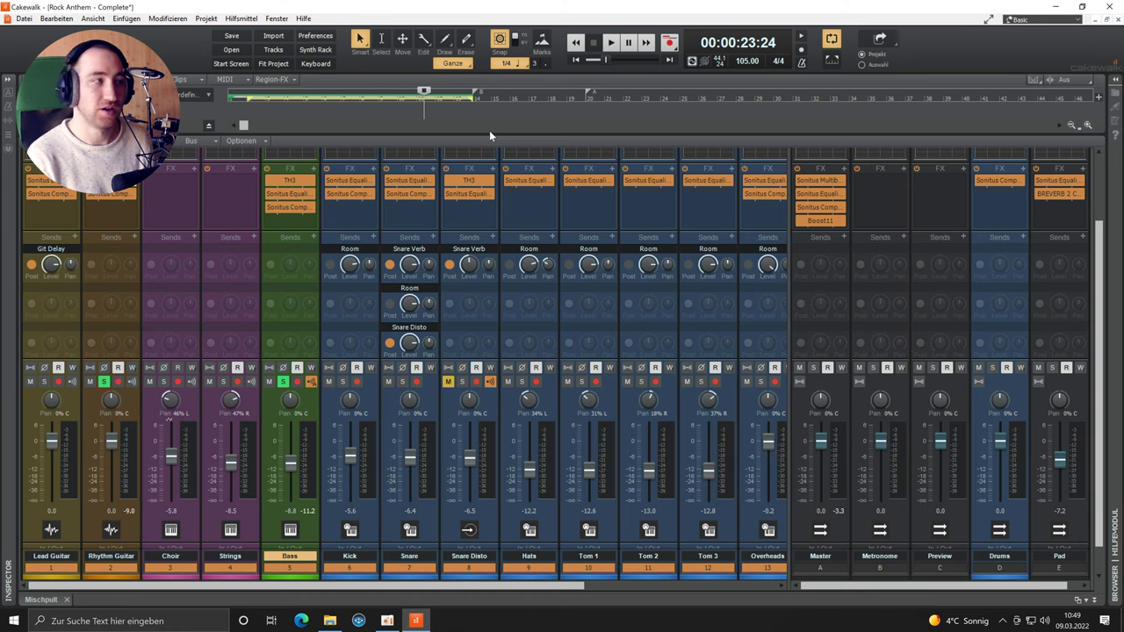
Reopen the Rhythm Guitar's Sonitus Equalizer, inspect its curve and close it
left_click(111, 556)
double_click(110, 180)
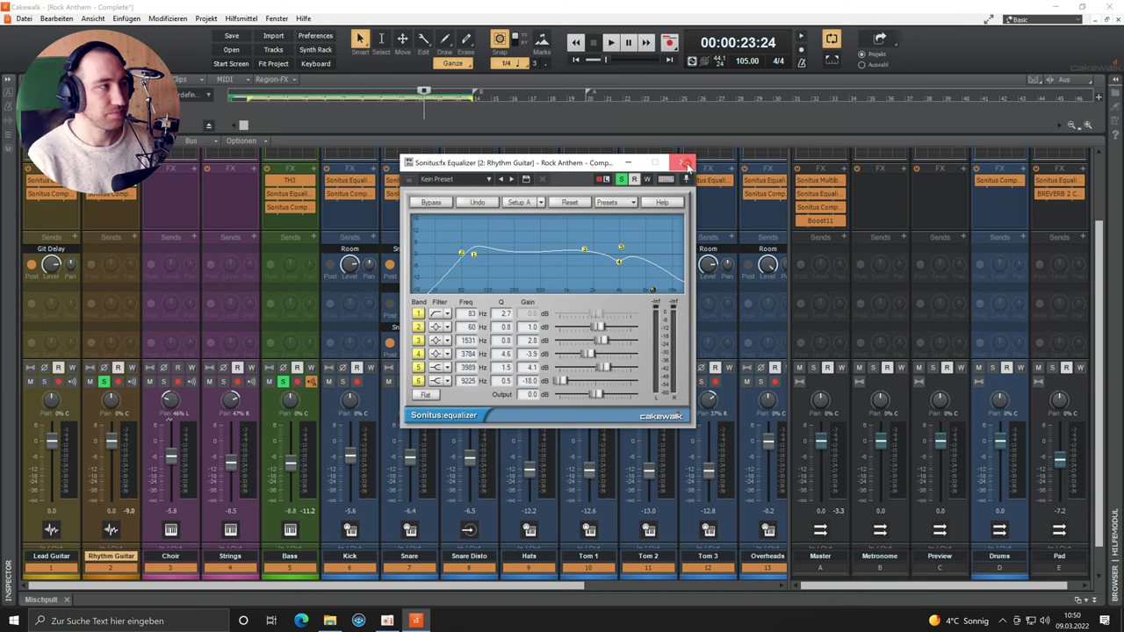
left_click(683, 164)
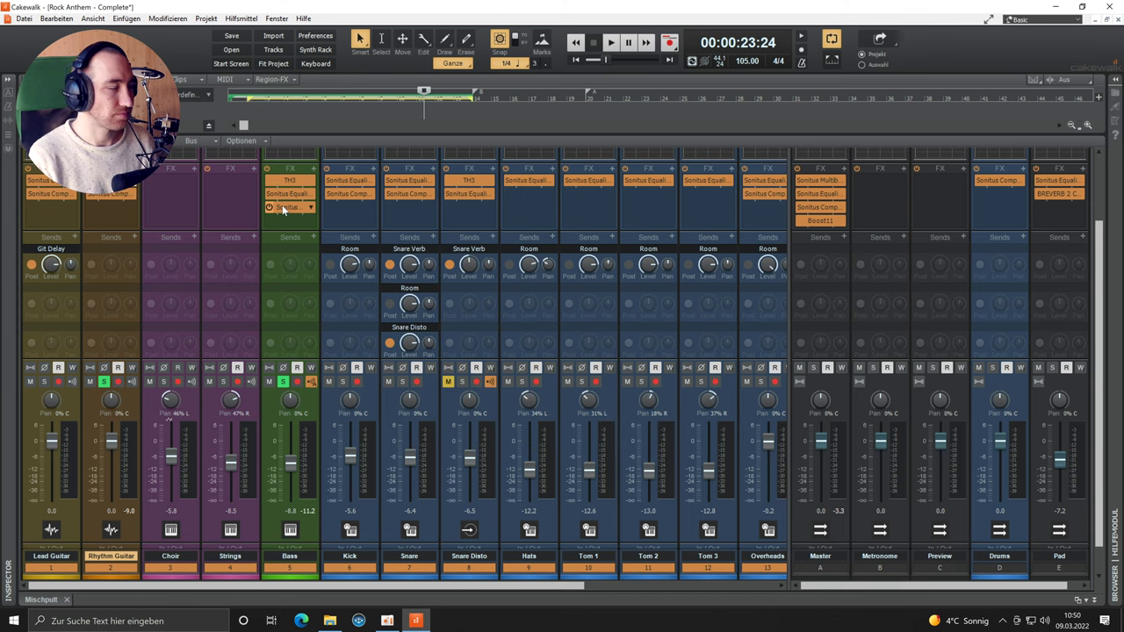
Solo the Lead Guitar in place of the Rhythm Guitar and Bass, and inspect its Sonitus Equalizer and Sonitus Compressor settings
left_click(104, 382)
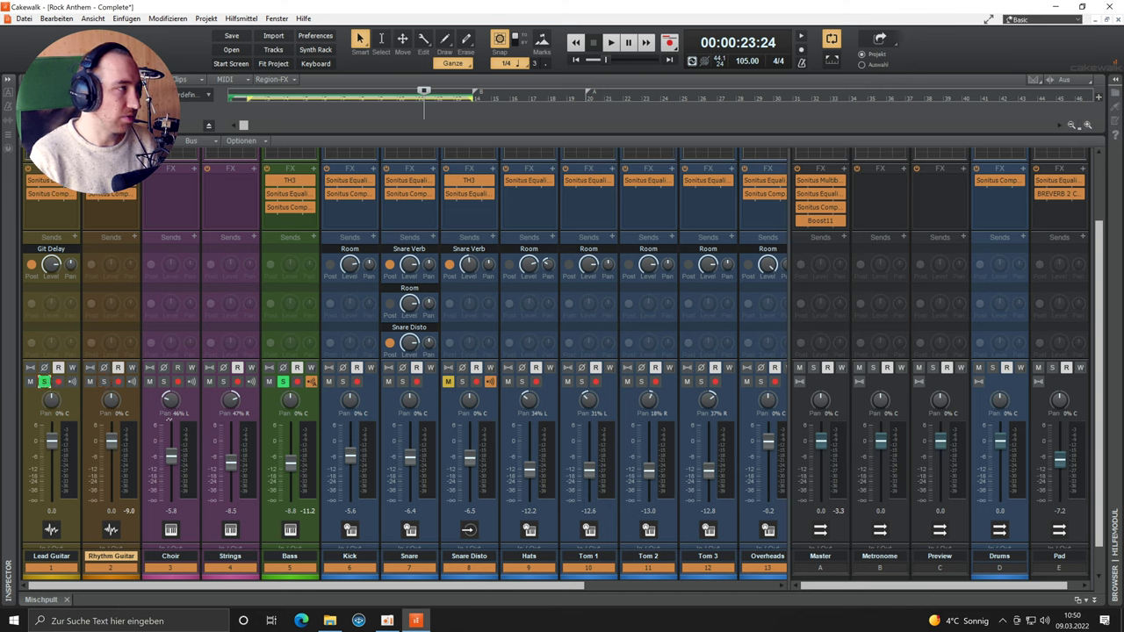
double_click(50, 181)
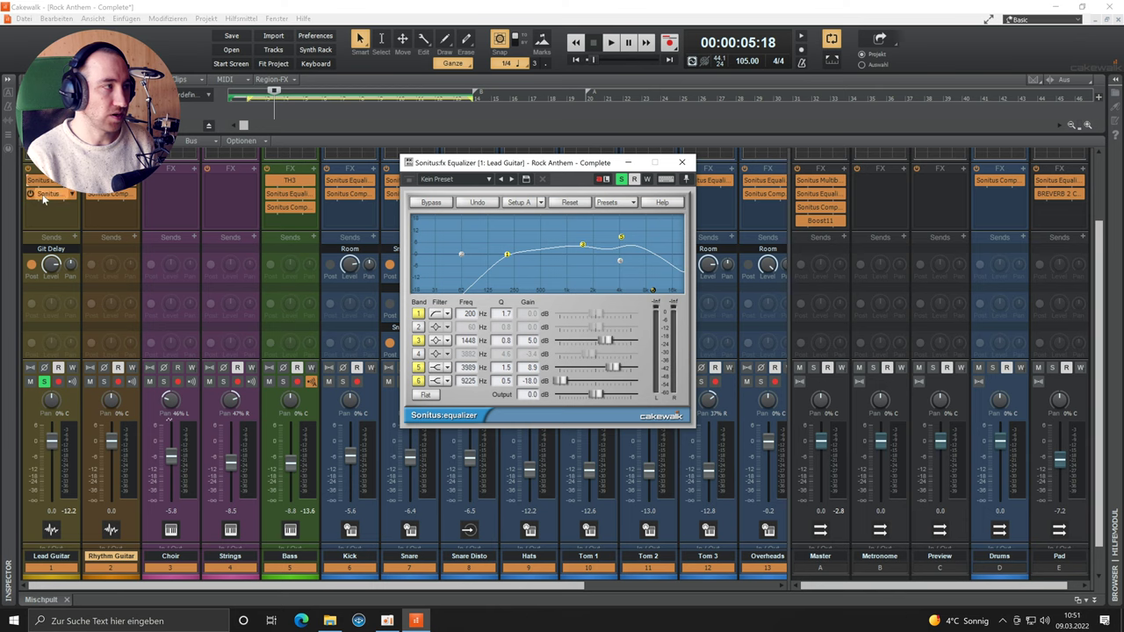
double_click(44, 194)
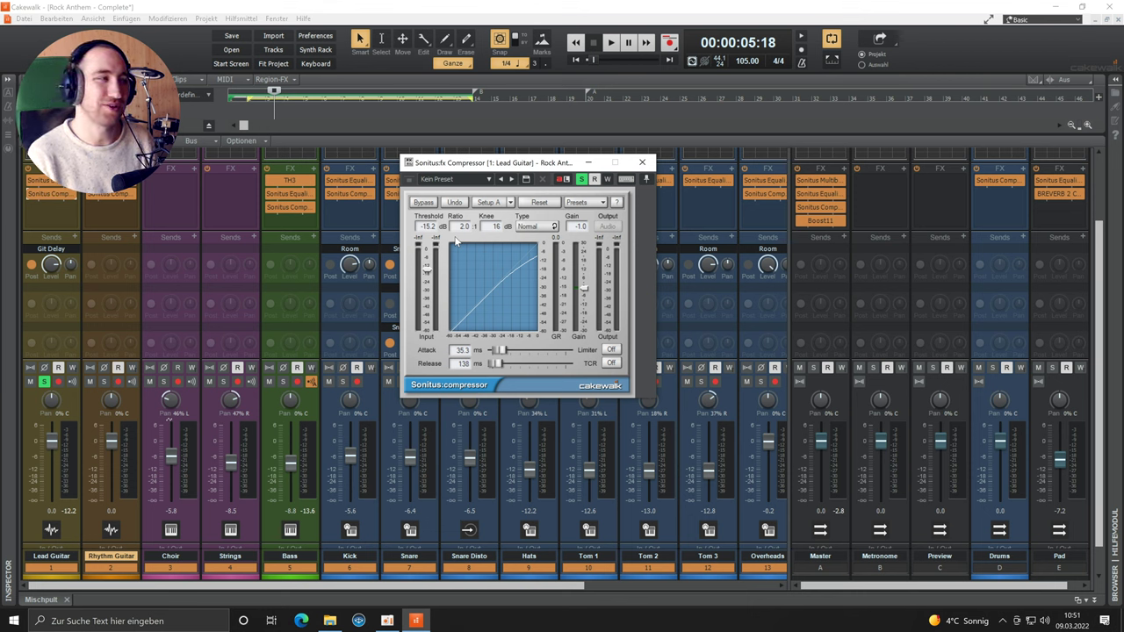
Play the Lead Guitar with its Sonitus Equalizer switched off and on, stop playback and close the compressor
key("space")
left_click(31, 184)
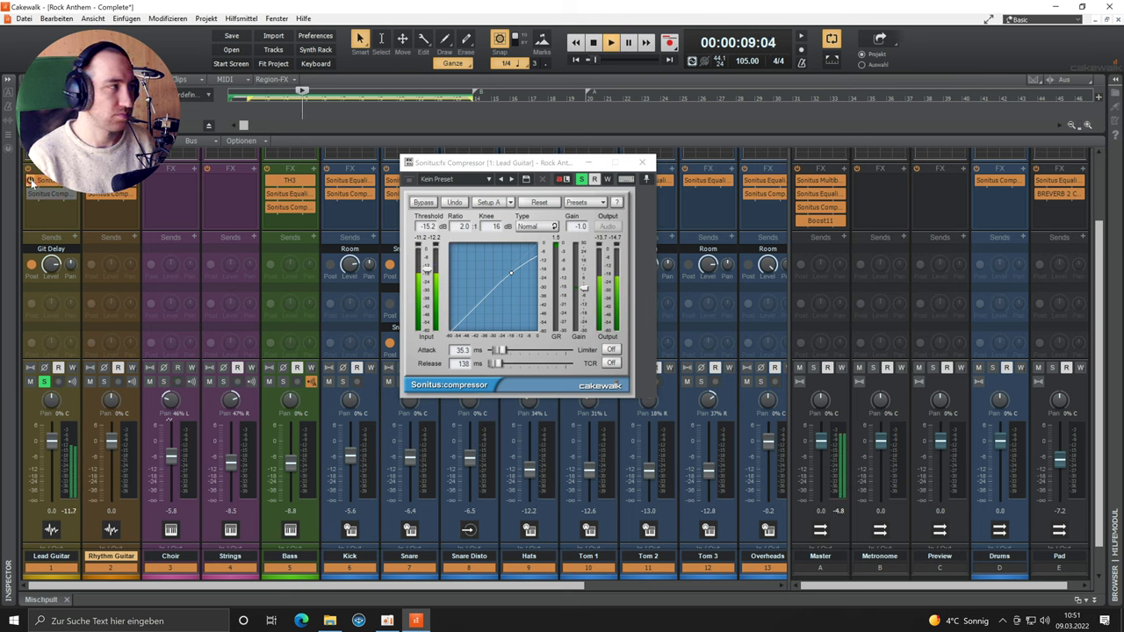
left_click(31, 183)
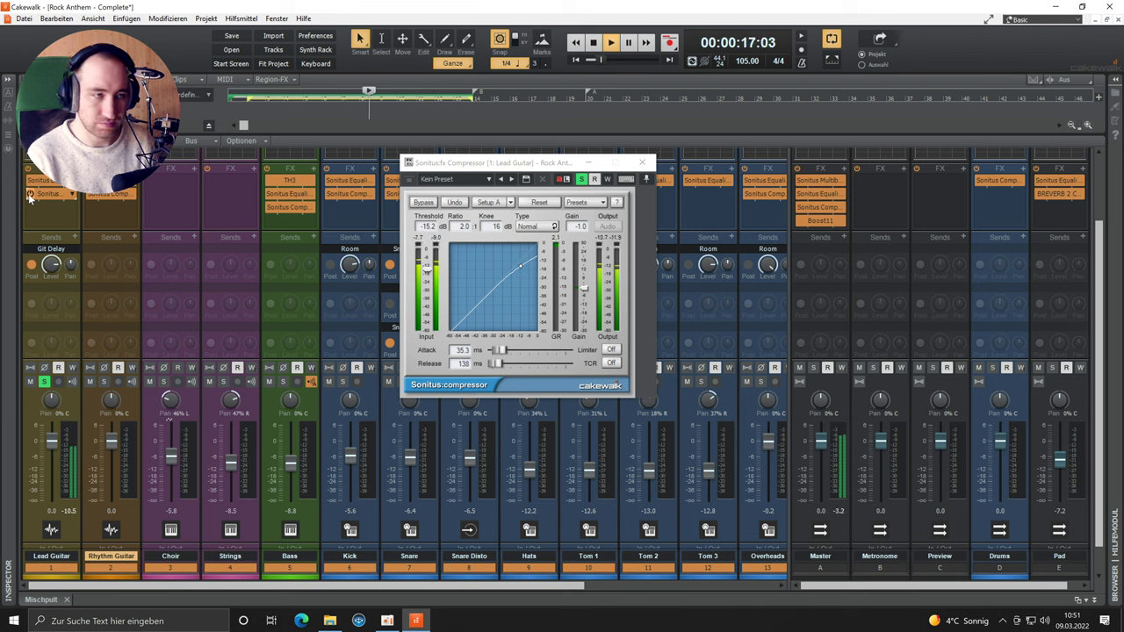
key("space")
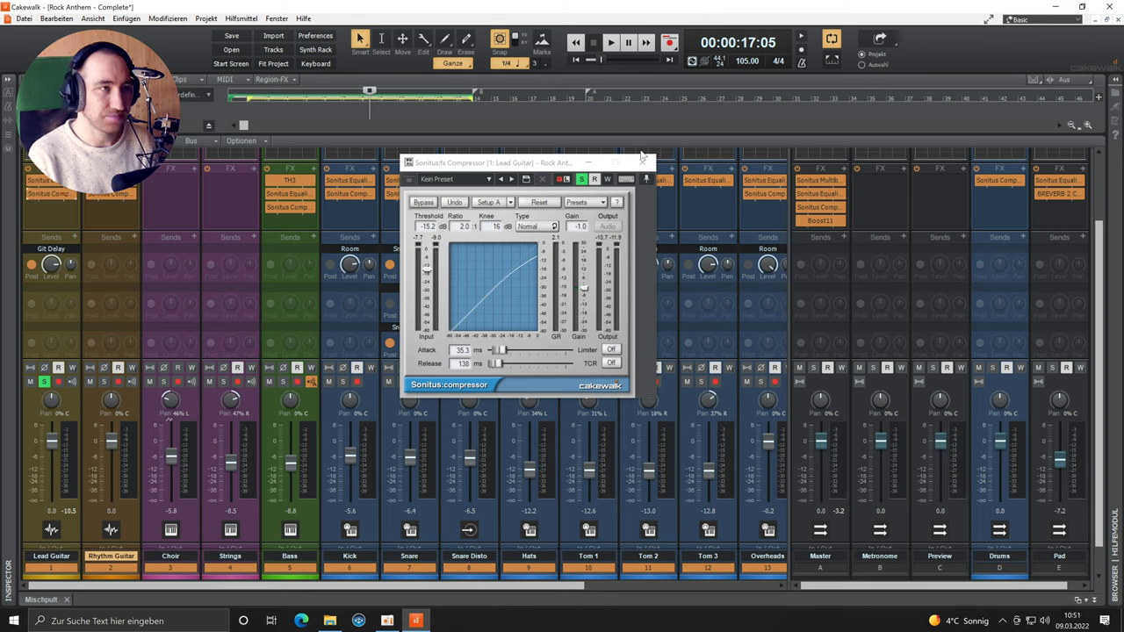
left_click(643, 163)
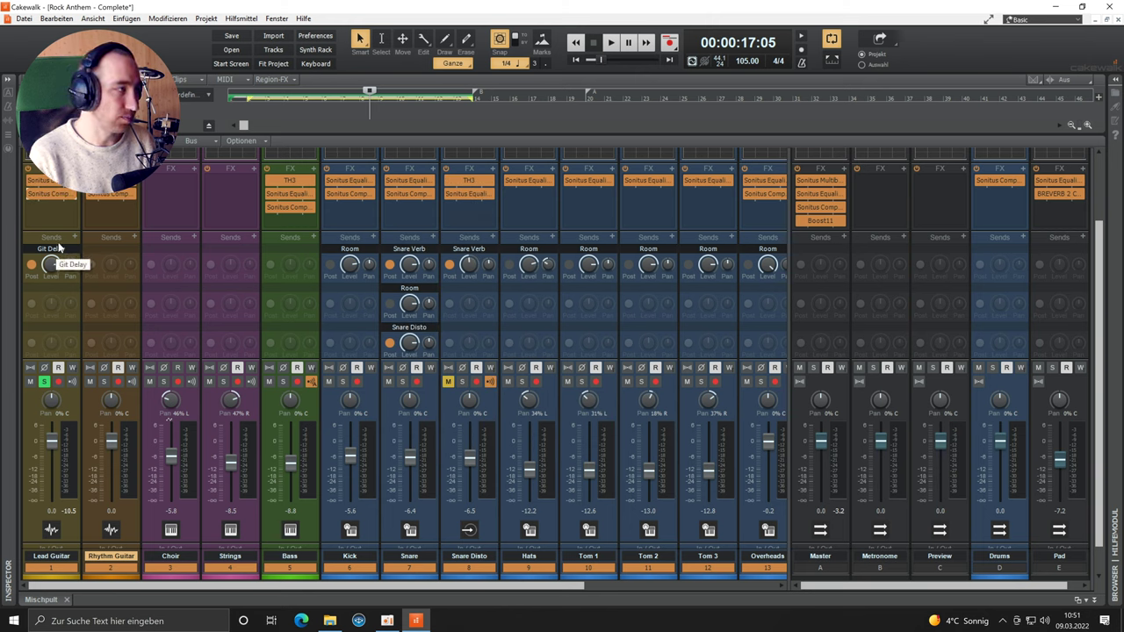
Inspect the destinations available for a new Lead Guitar send and for its existing Git Delay send without changing them
left_click(45, 218)
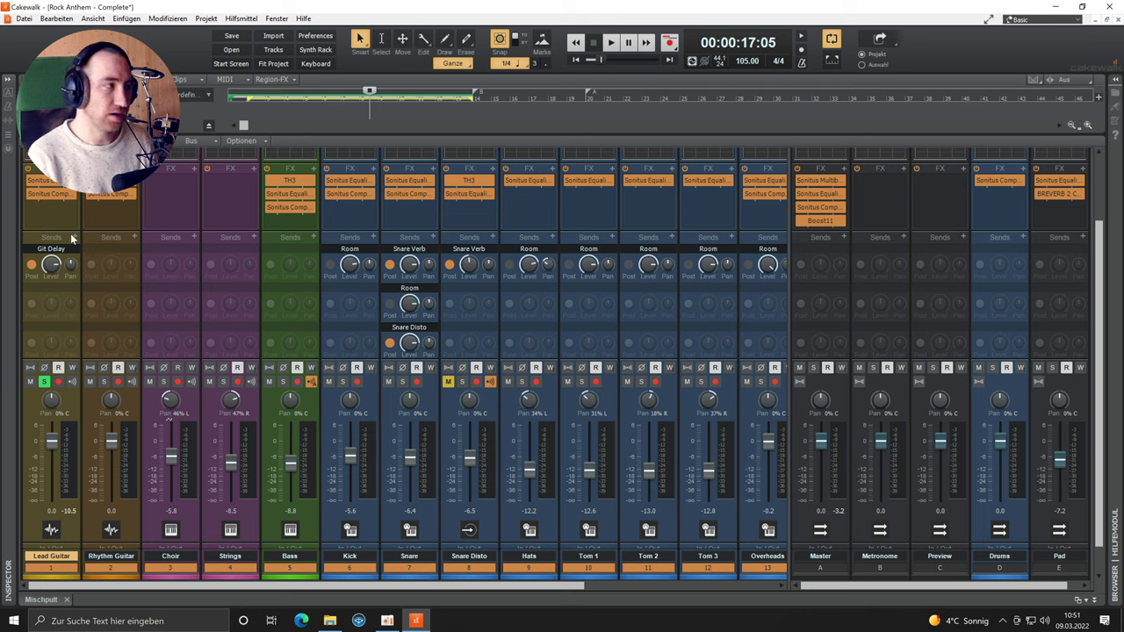
left_click(75, 238)
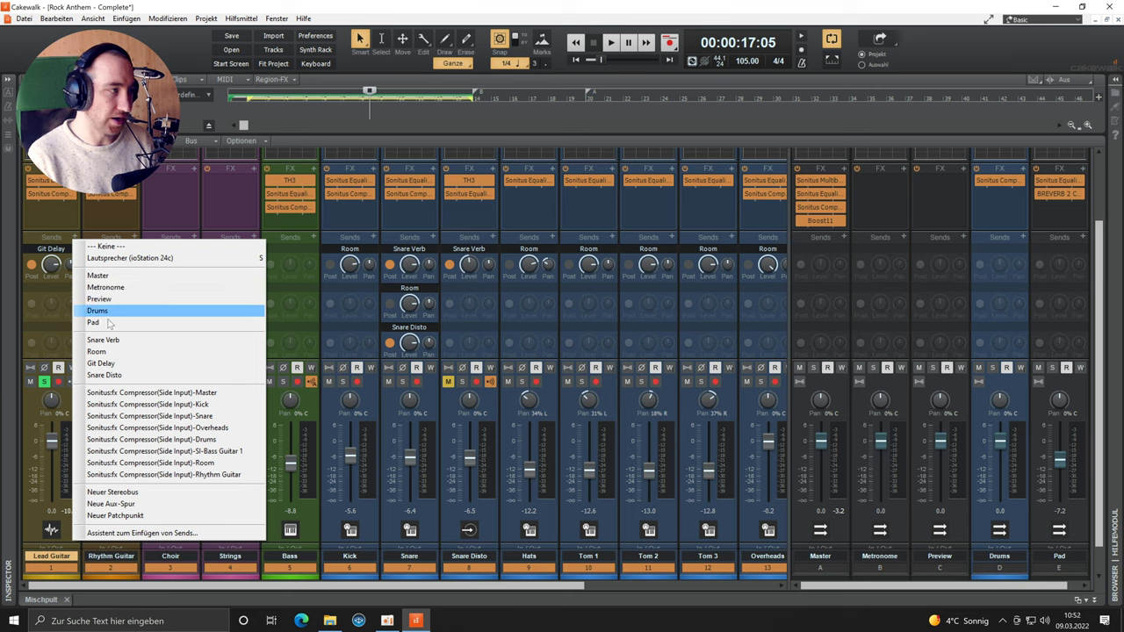
left_click(51, 210)
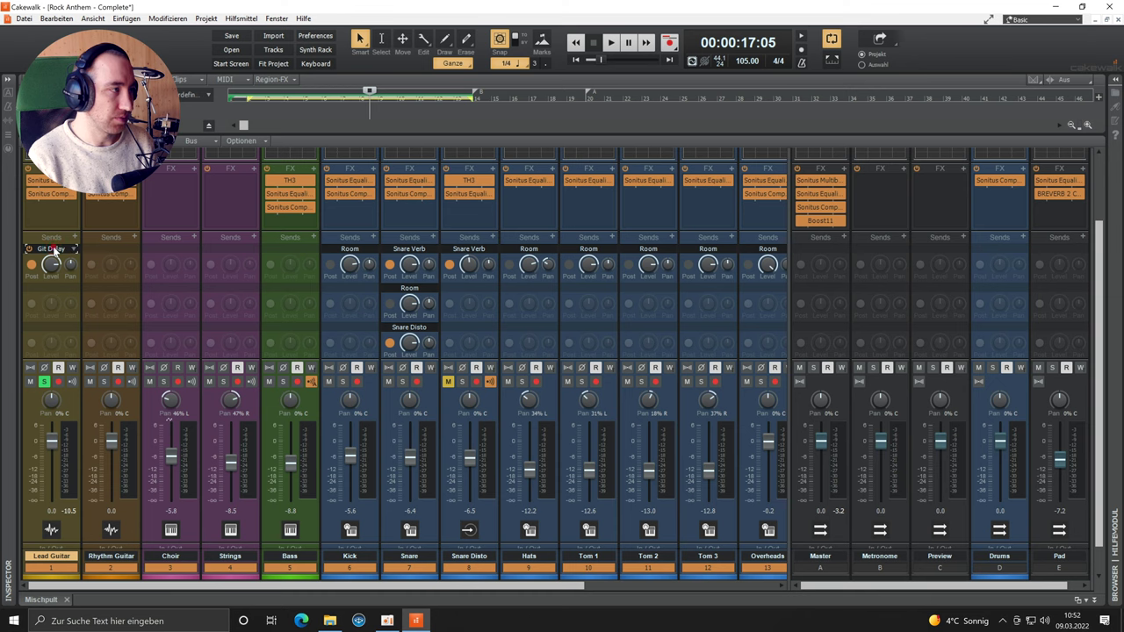
left_click(54, 249)
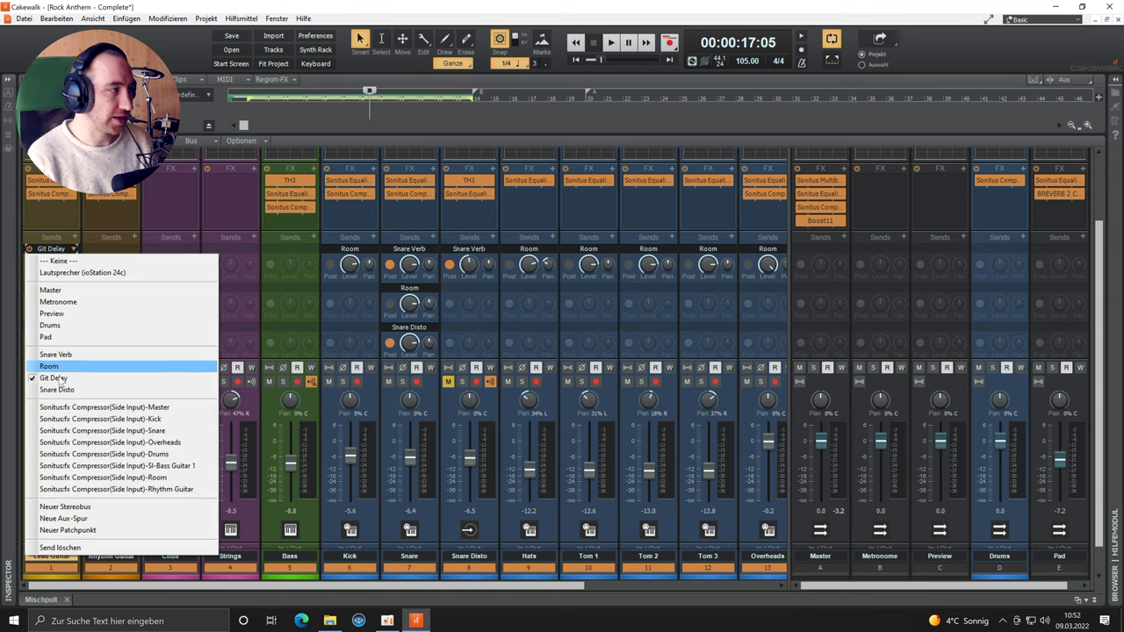
left_click(49, 227)
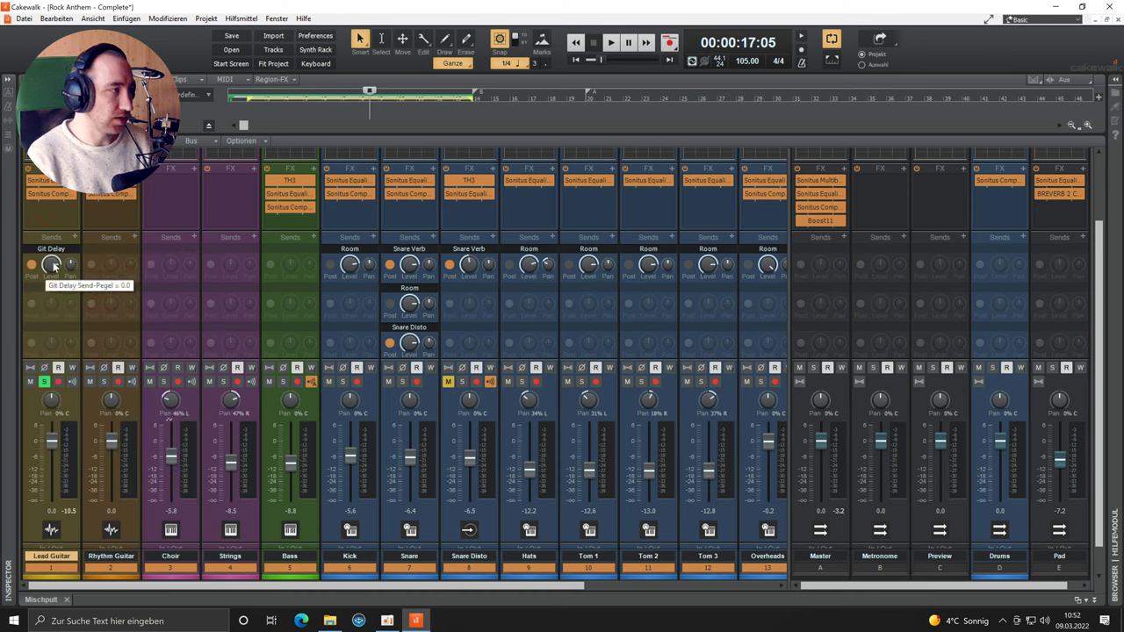
Play the Lead Guitar with the Git Delay track muted and unmuted, and stop playback
left_click_drag(224, 587, 396, 587)
key("space")
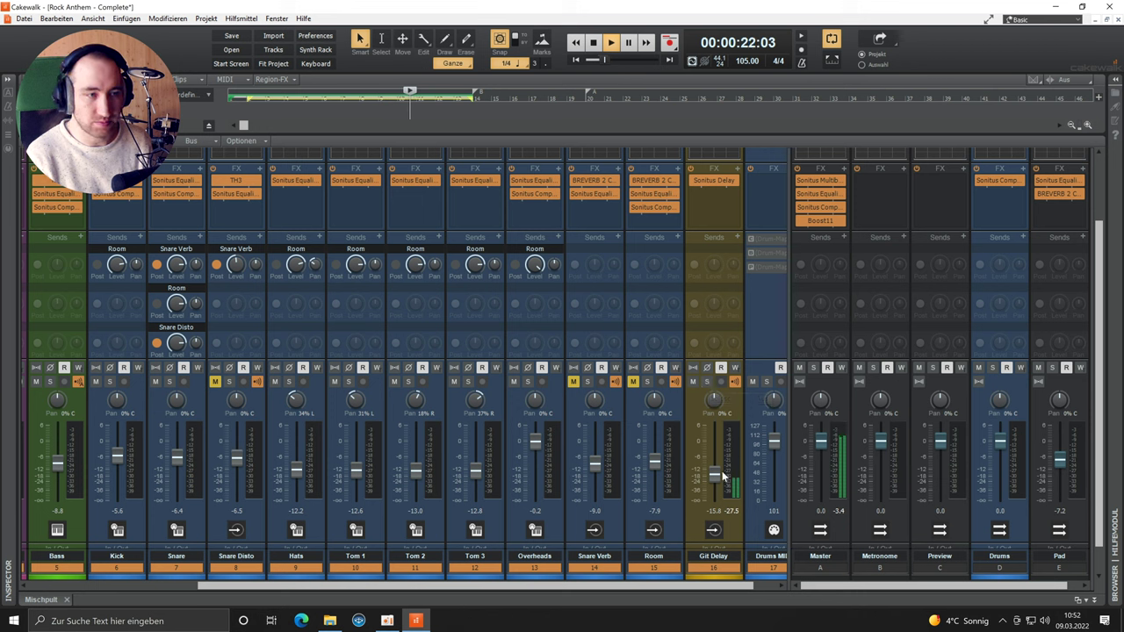
left_click(693, 381)
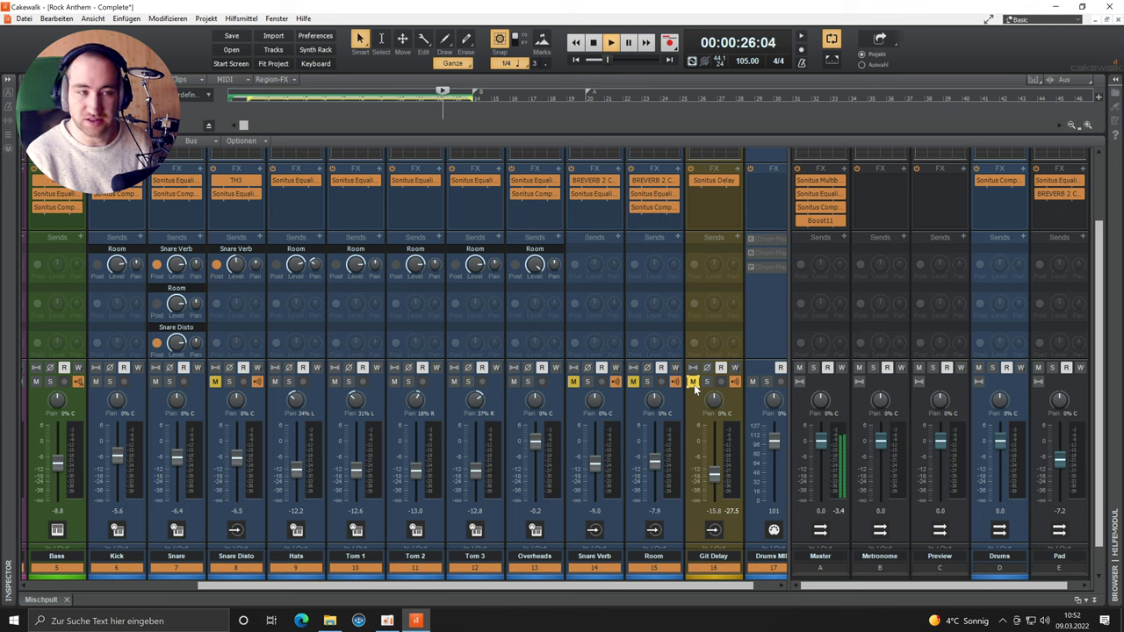
left_click(693, 381)
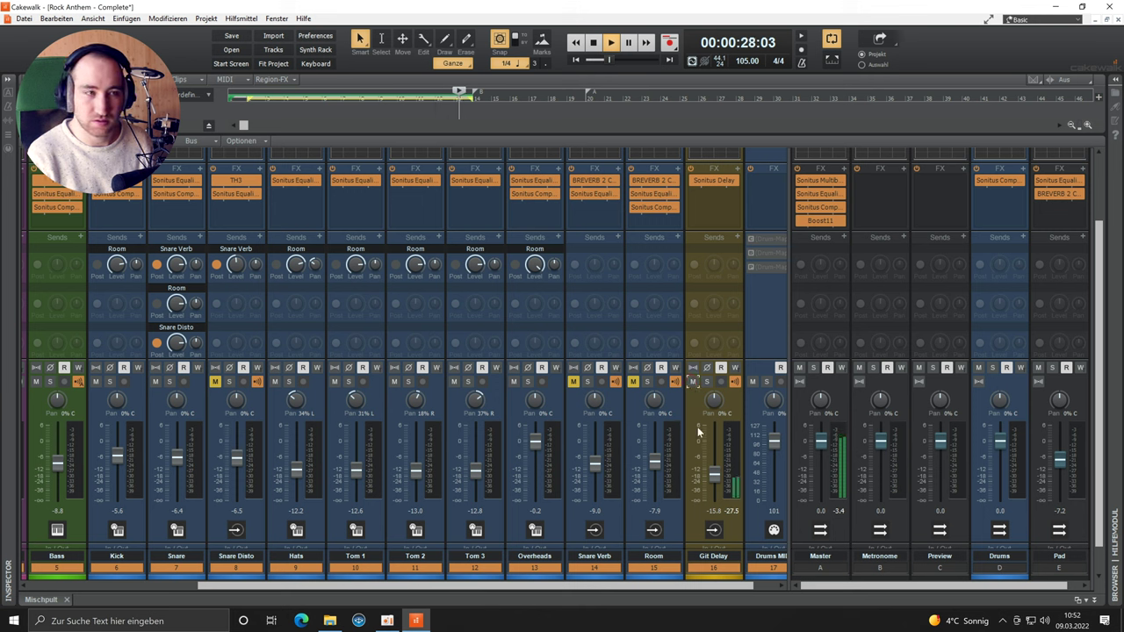
key("space")
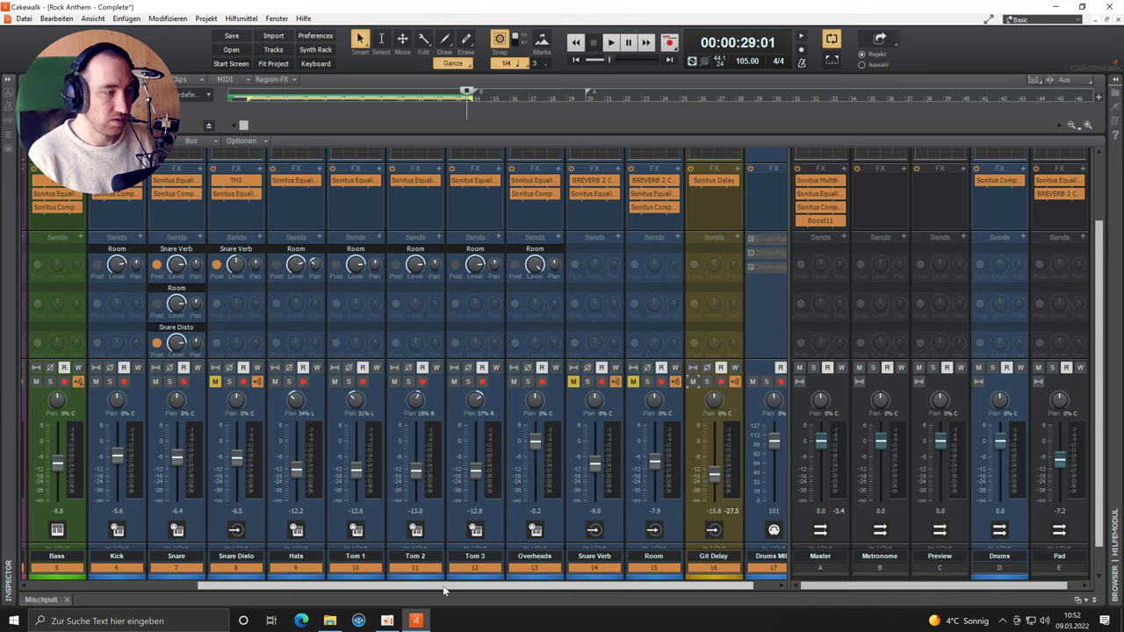
Solo the Choir and Strings tracks in place of the Lead Guitar and play them from near the start
left_click_drag(444, 585, 173, 587)
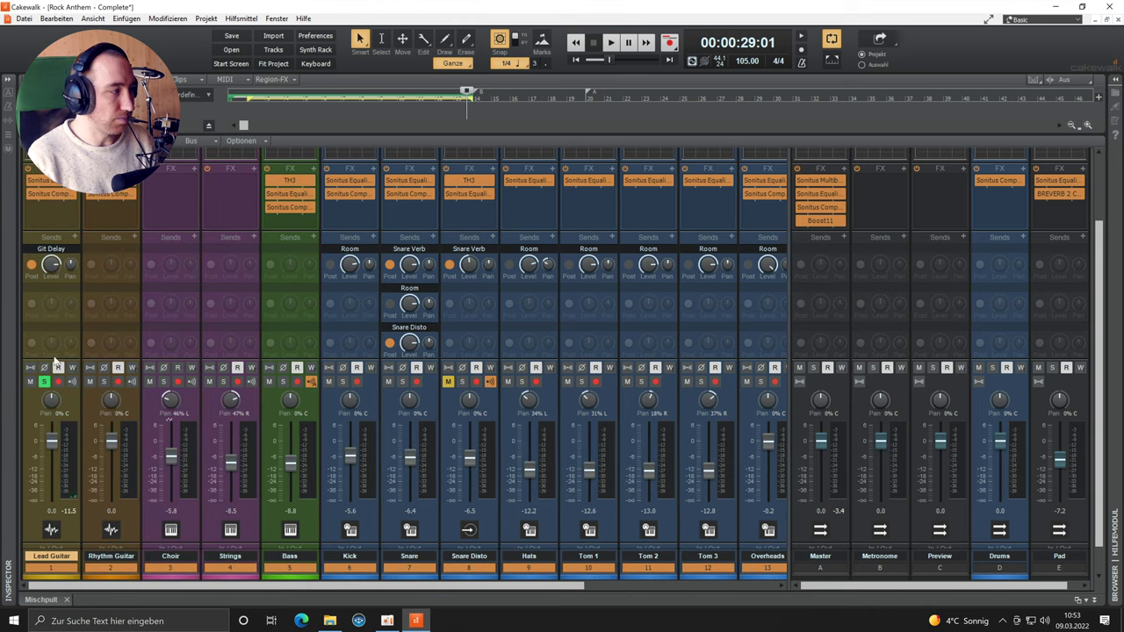
left_click(188, 403)
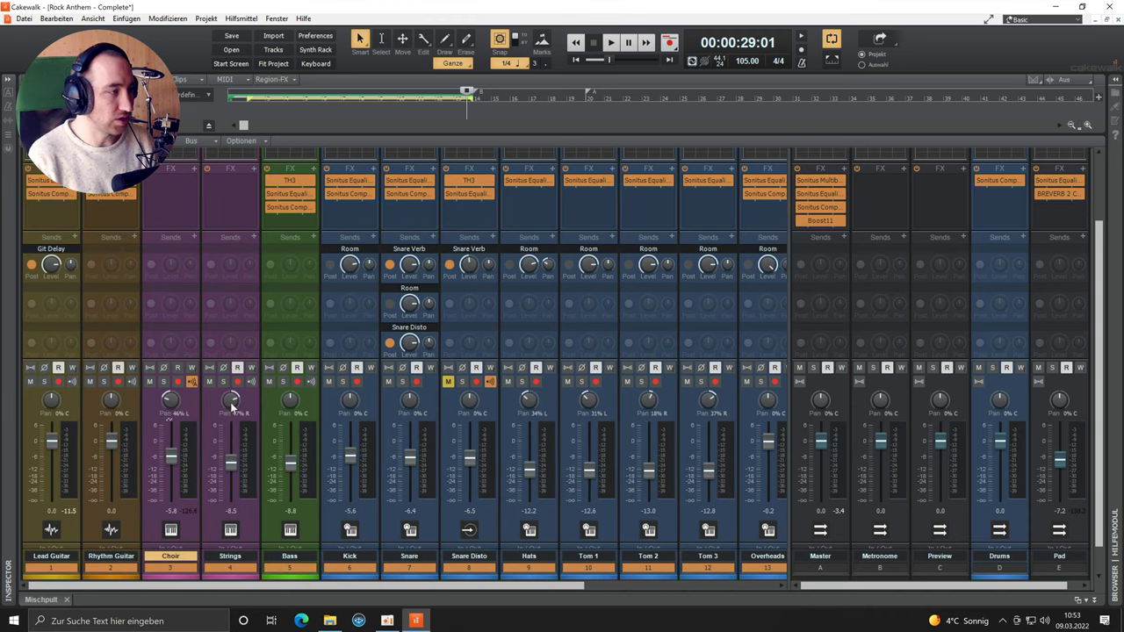
left_click(209, 392)
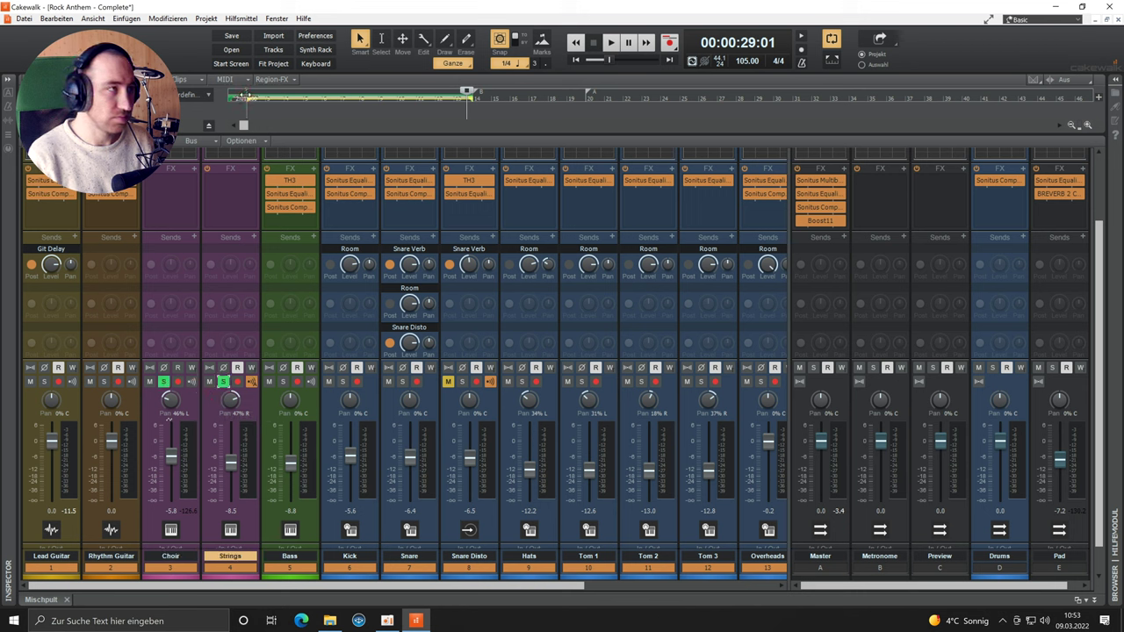
key("space")
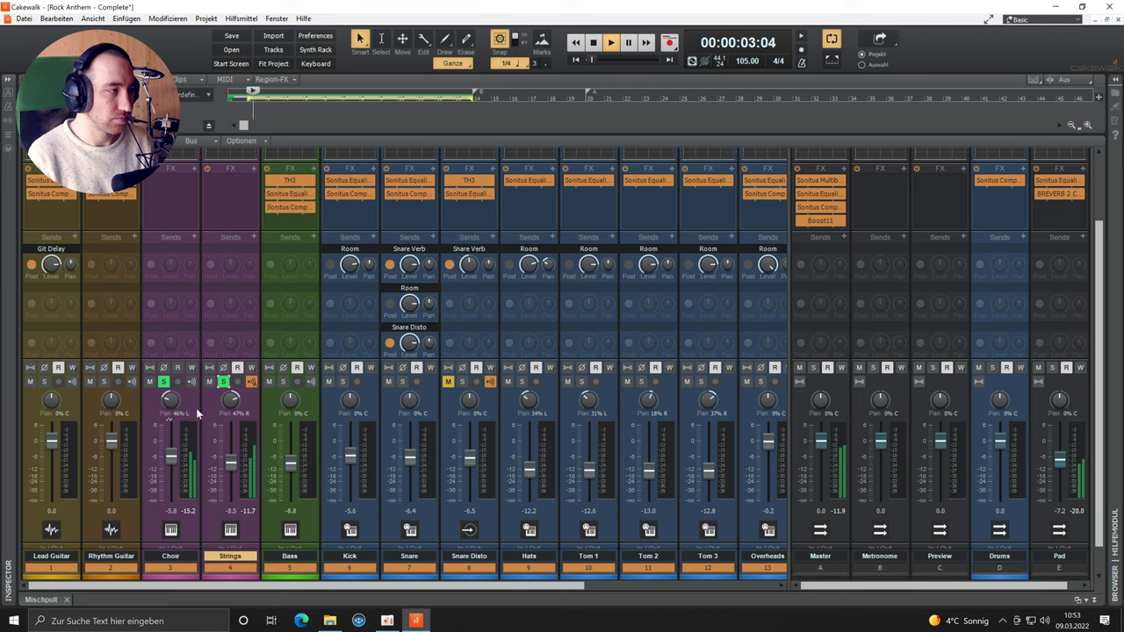
Compare the Strings alone, both tracks together and the Choir alone during playback, and clear both solos
left_click(163, 382)
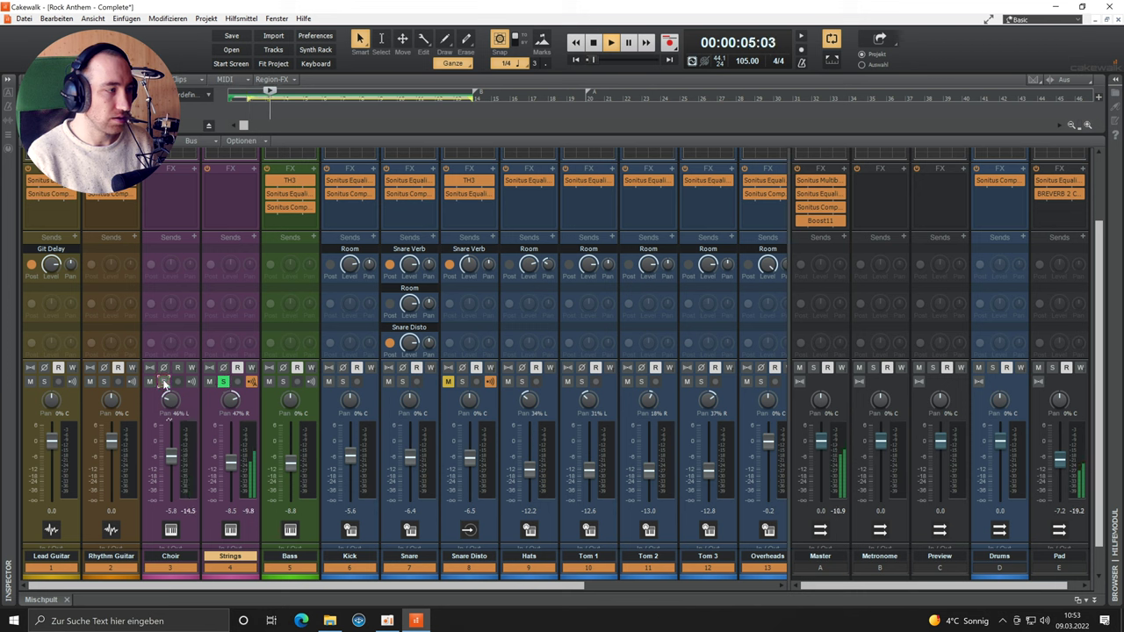
left_click(164, 382)
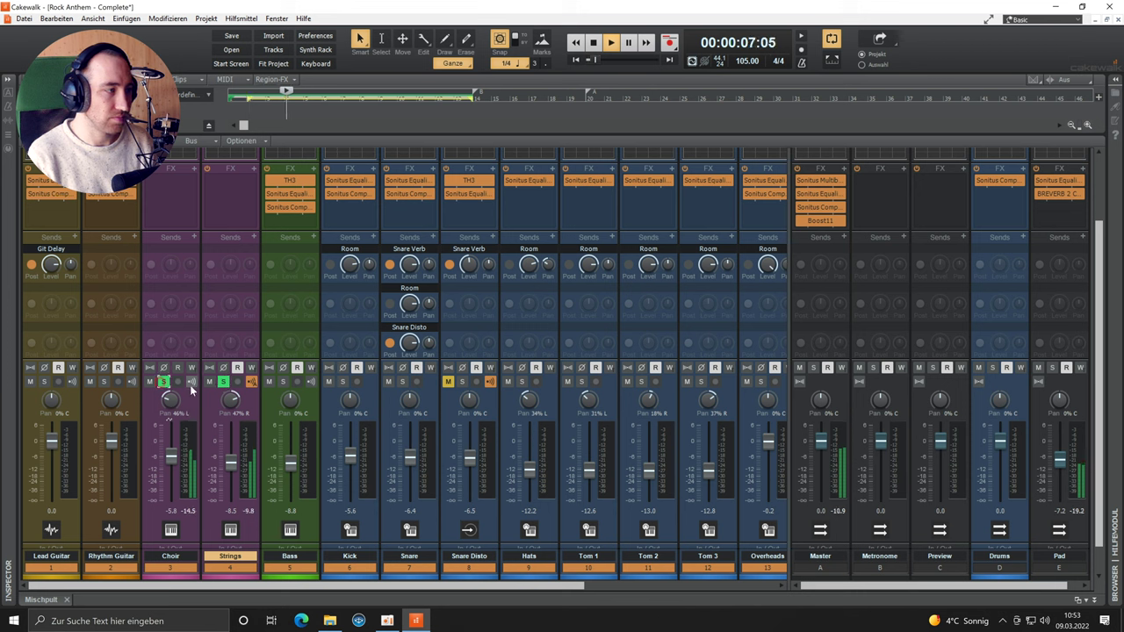
left_click(221, 382)
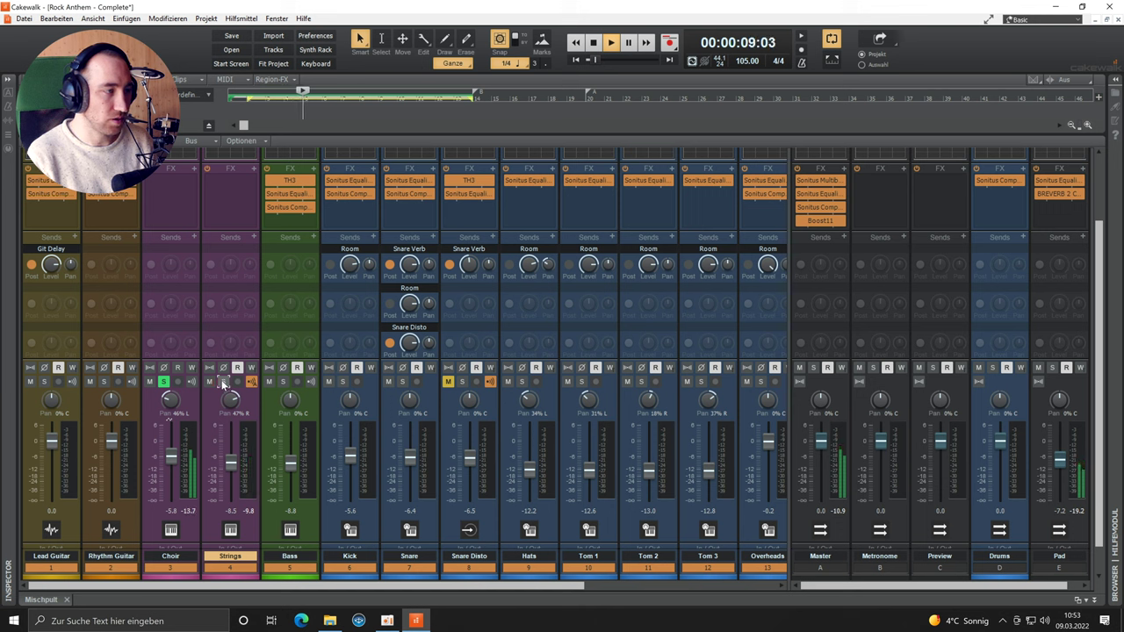
left_click(162, 382)
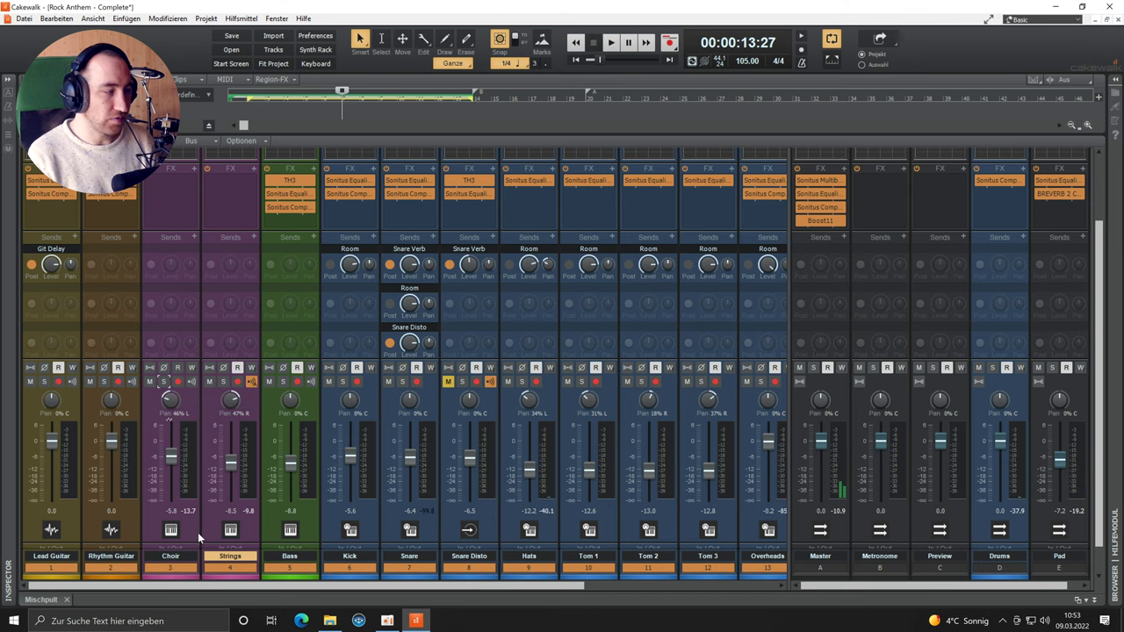
Check the Choir and Strings output routing, solo the Pad bus, play it and open its Sonitus Equalizer
scroll(181, 521, "down", 1)
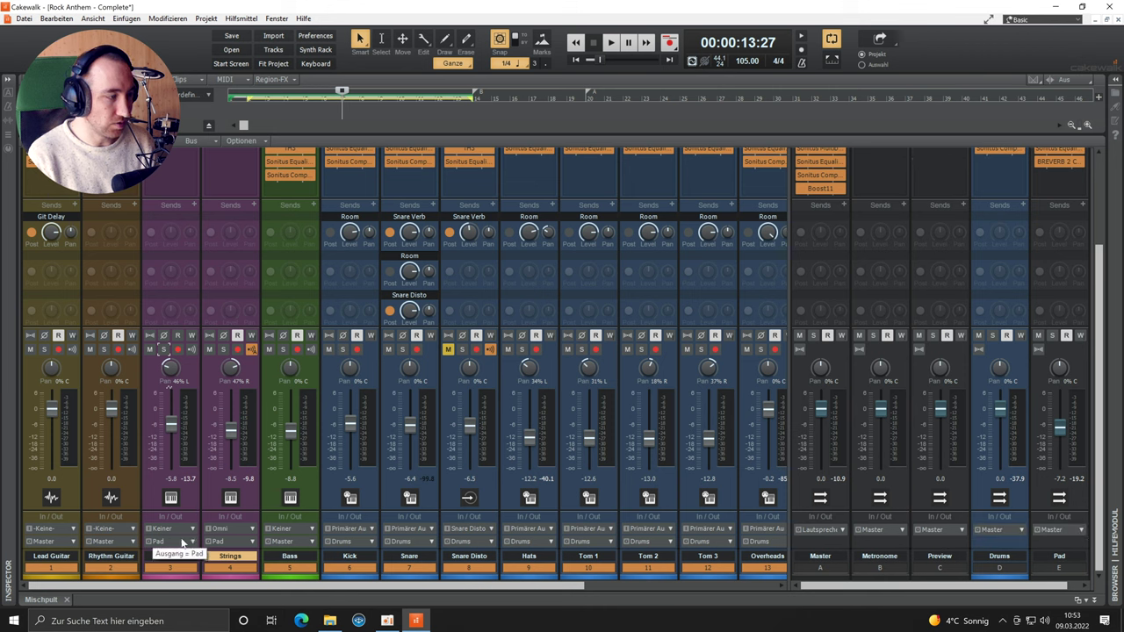
left_click_drag(1005, 585, 1019, 584)
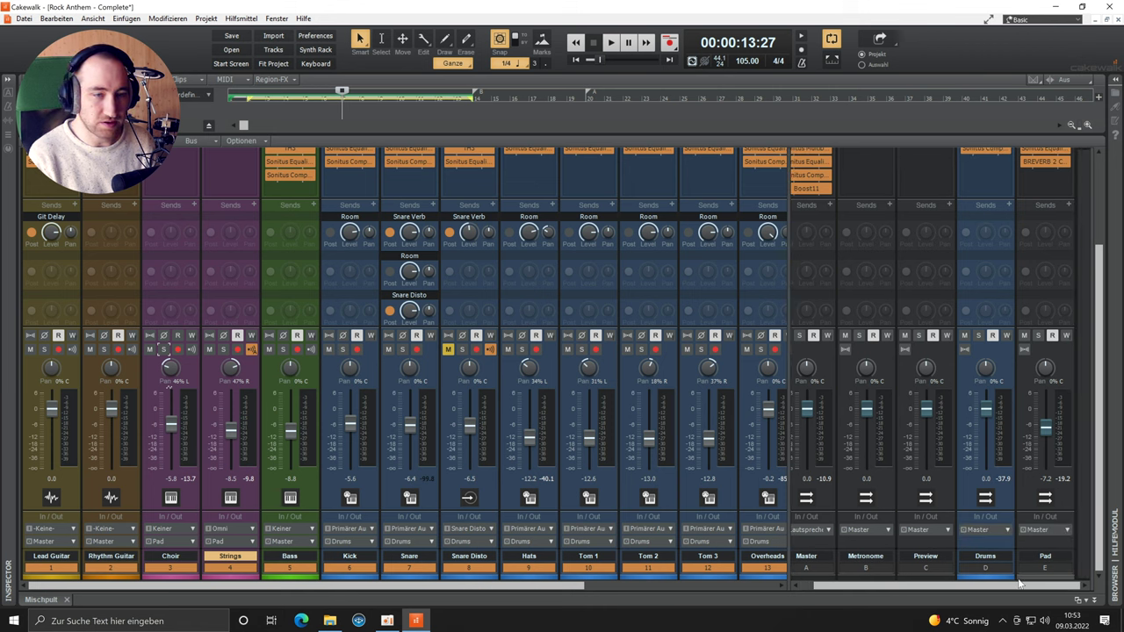
left_click(1039, 336)
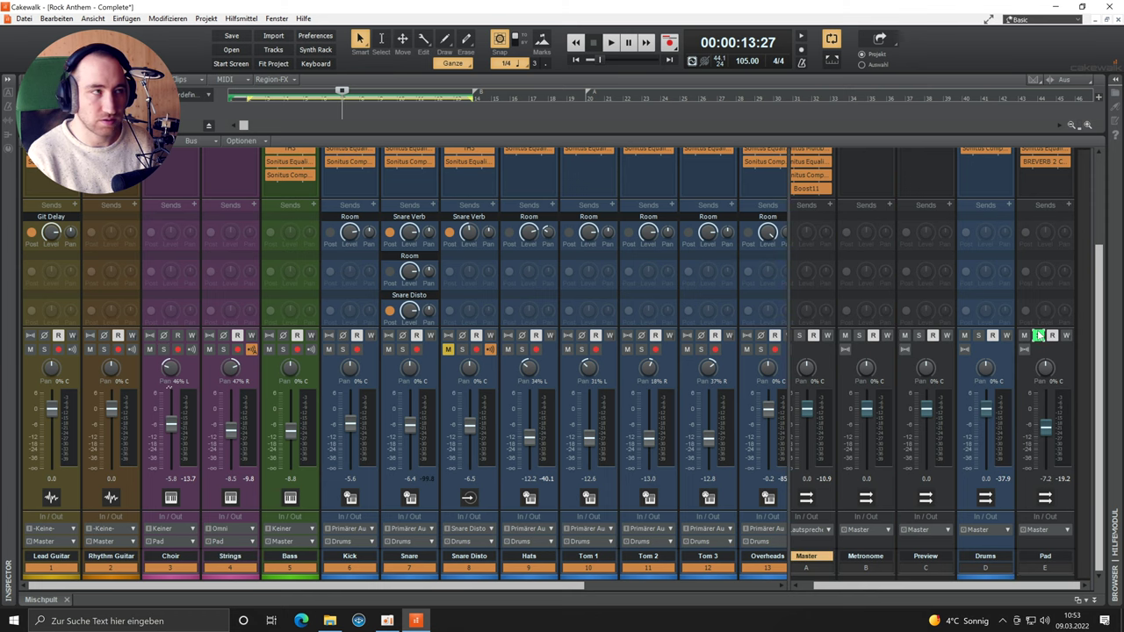
key("space")
scroll(1048, 175, "up", 2)
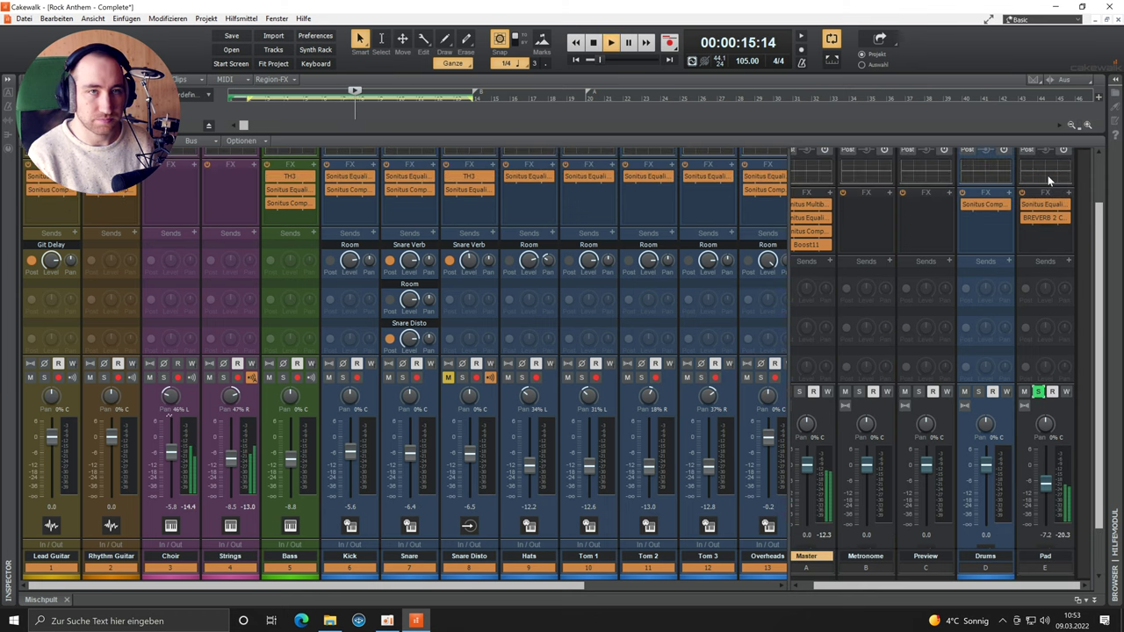
scroll(1048, 179, "up", 1)
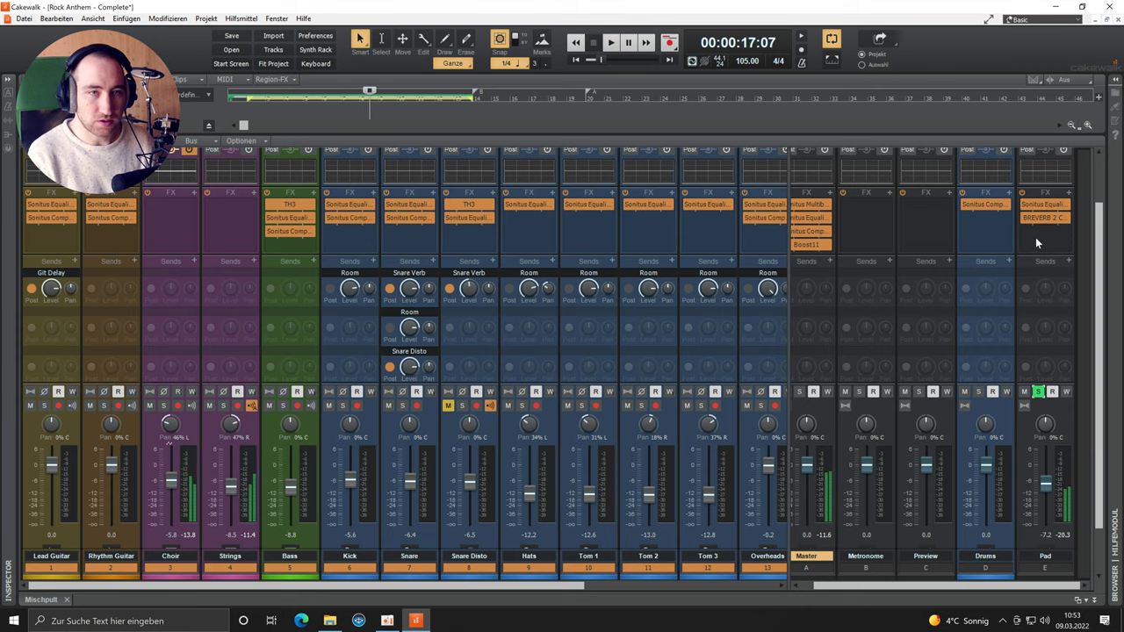
scroll(1035, 237, "up", 2)
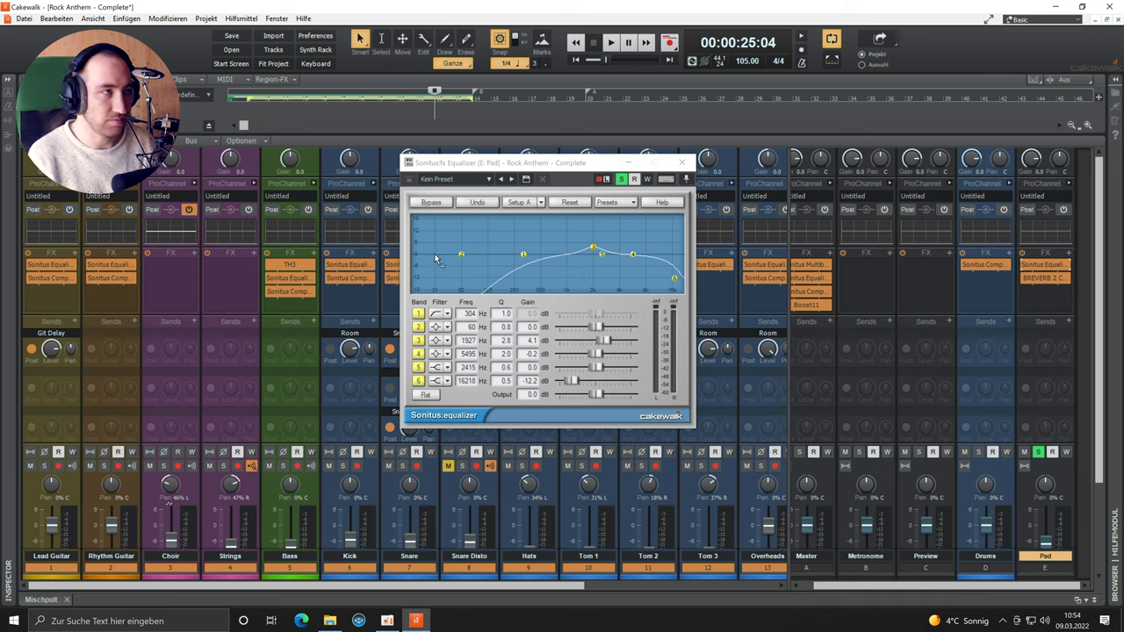
Compare the Pad bus with its Sonitus Equalizer active and bypassed during playback
left_click(432, 203)
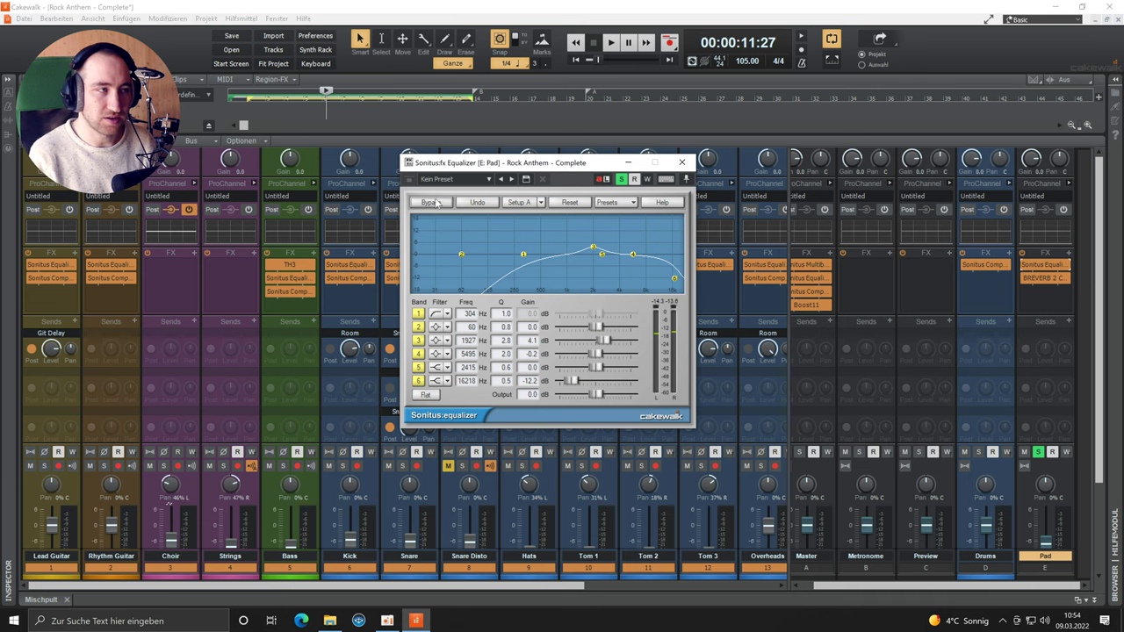
left_click(439, 202)
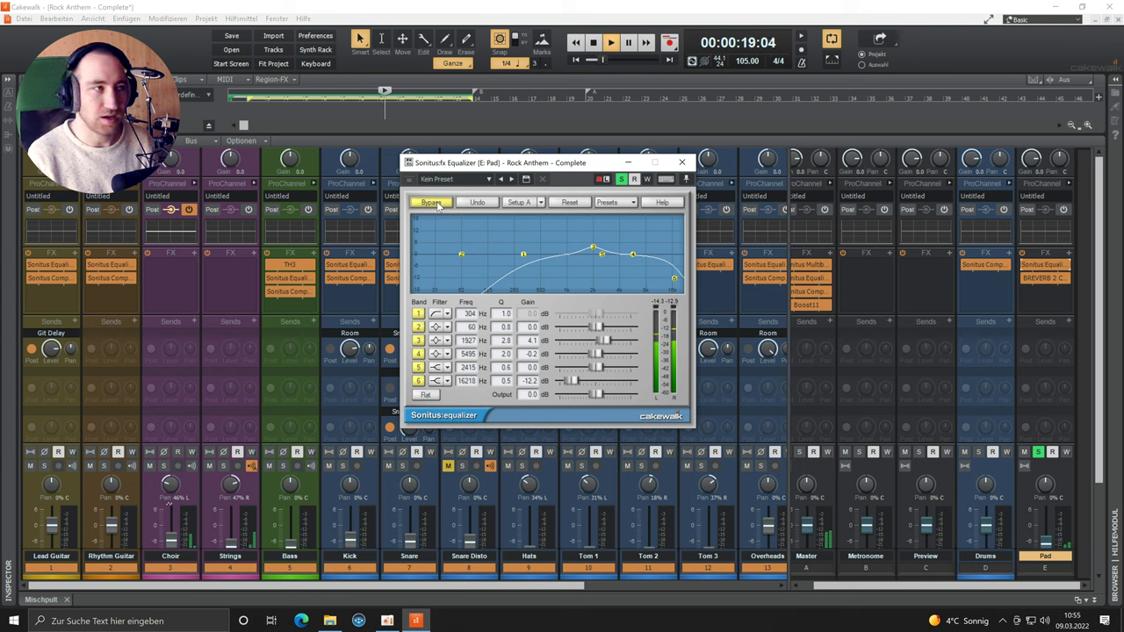
Solo Rhythm Guitar, Bass, Strings and Choir and play them with the Pad bus equalizer bypassed and active
left_click(230, 464)
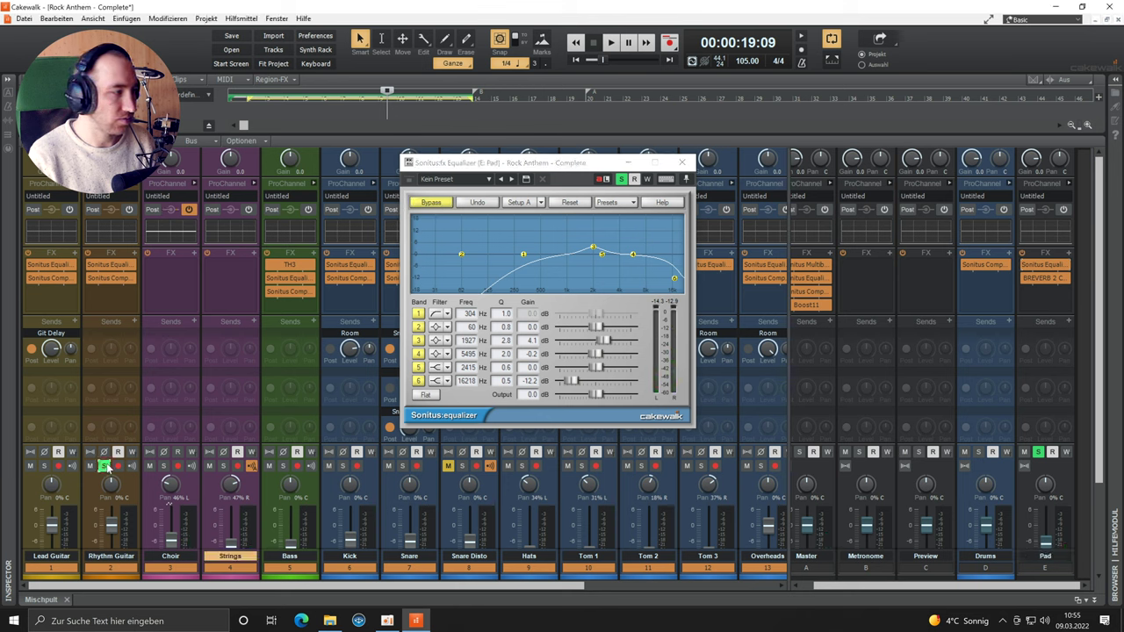
left_click(282, 465)
left_click(223, 465)
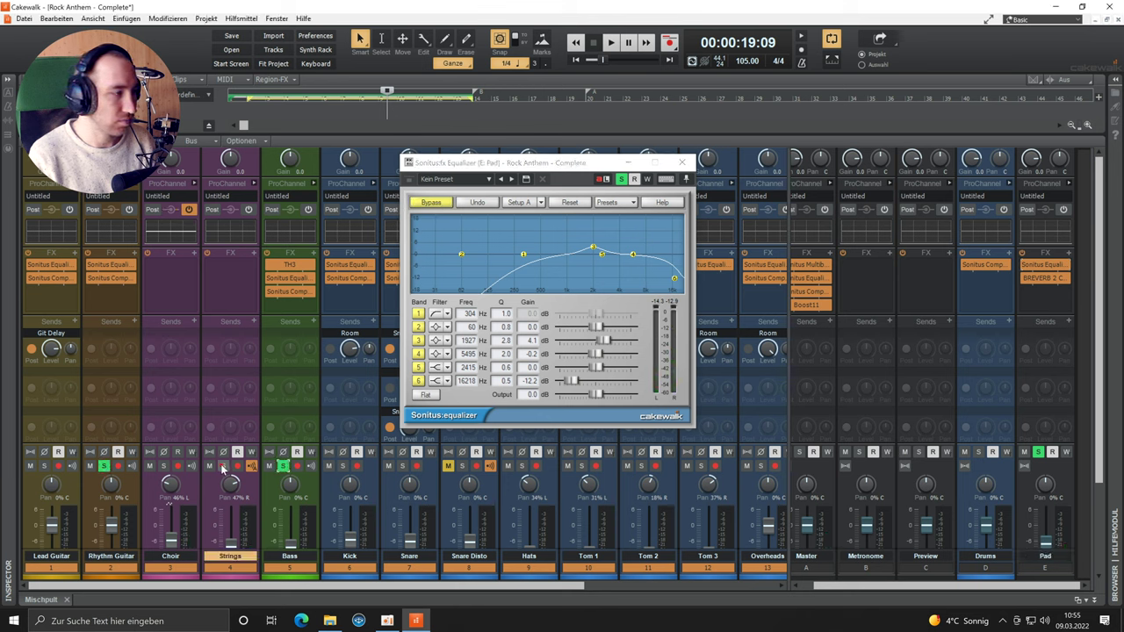
left_click(164, 466)
key("space")
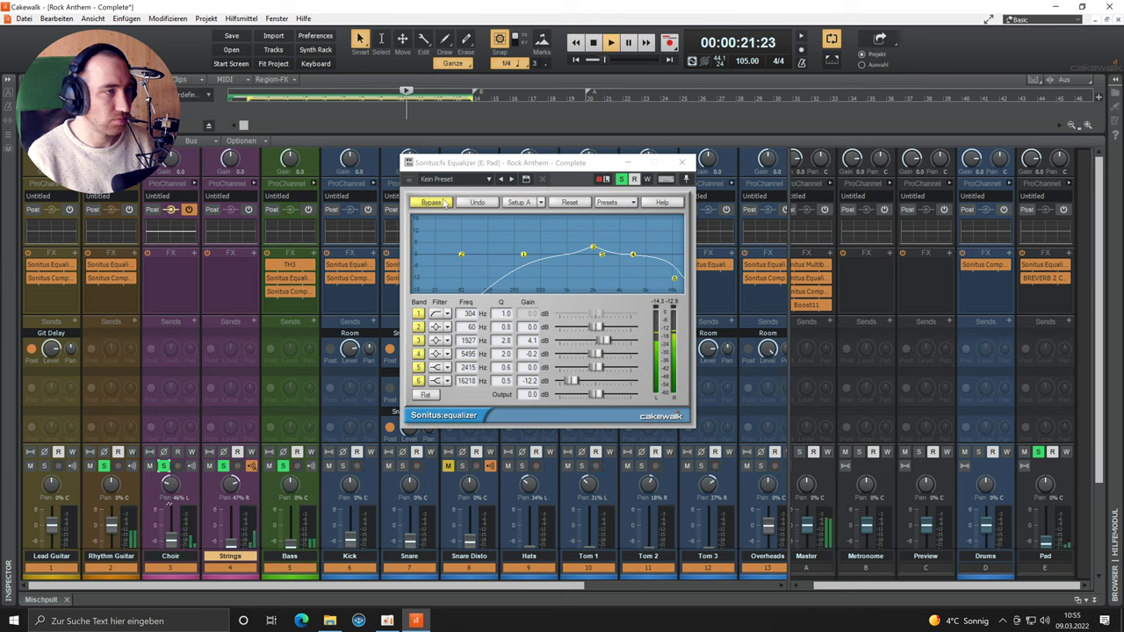
left_click(436, 204)
left_click(439, 204)
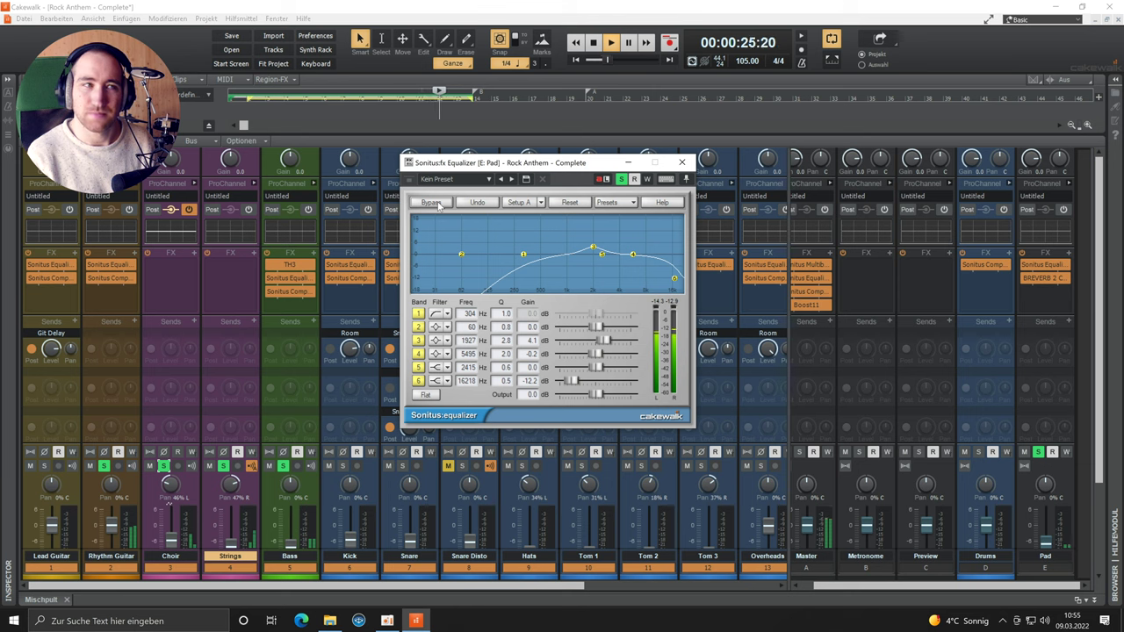
key("space")
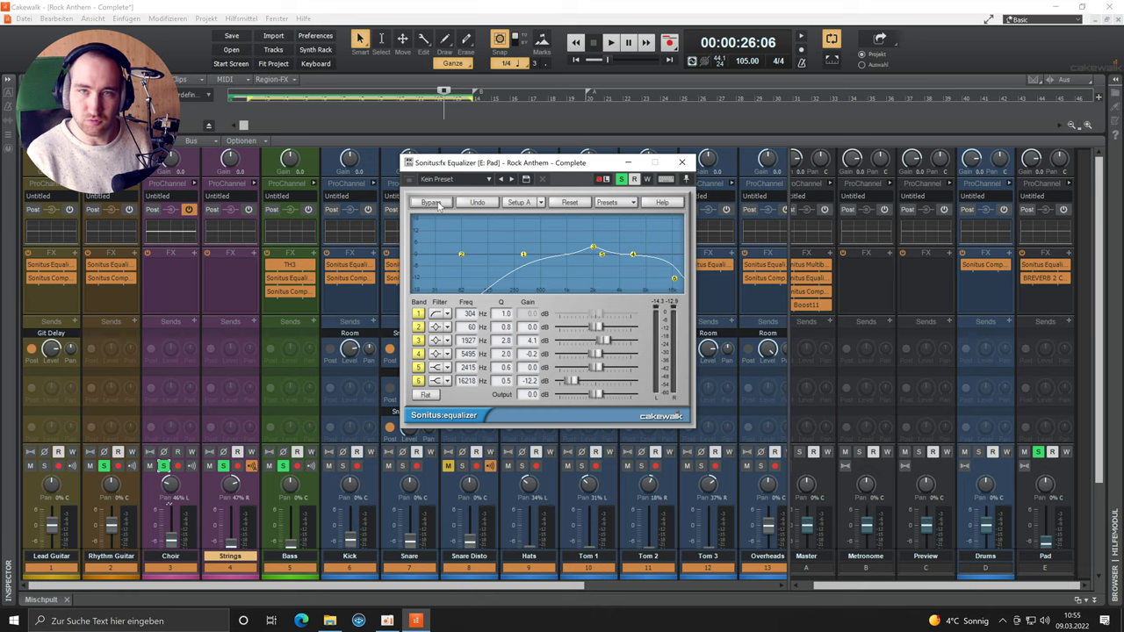
Close the equalizer, open the Pad bus's BREVERB 2 reverb and play the soloed tracks through it
left_click(681, 163)
double_click(1043, 278)
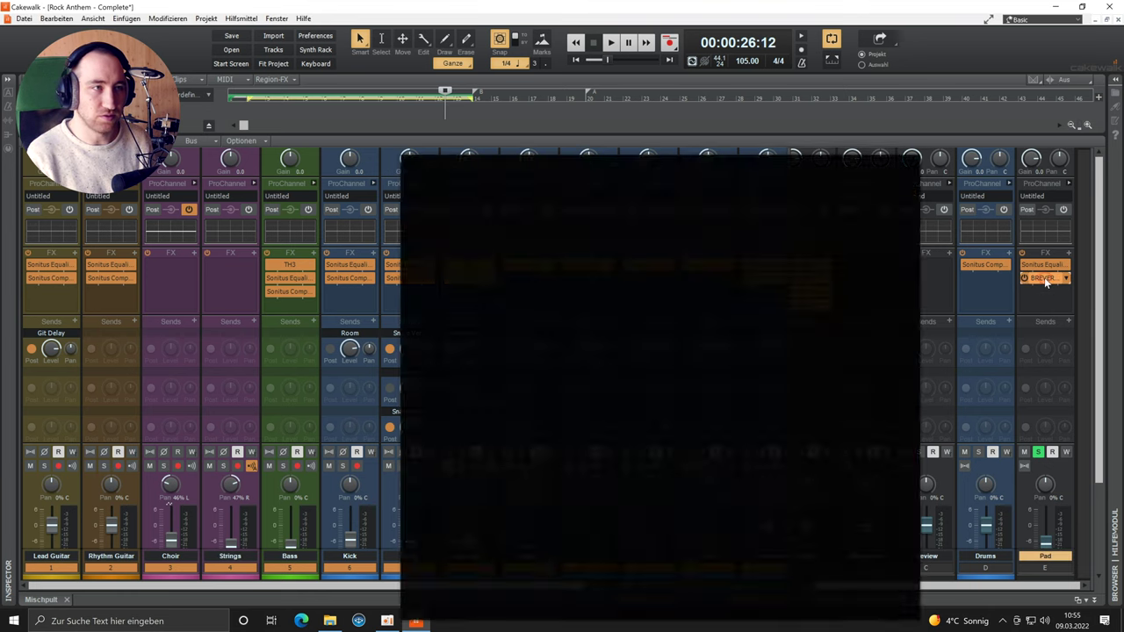
key("space")
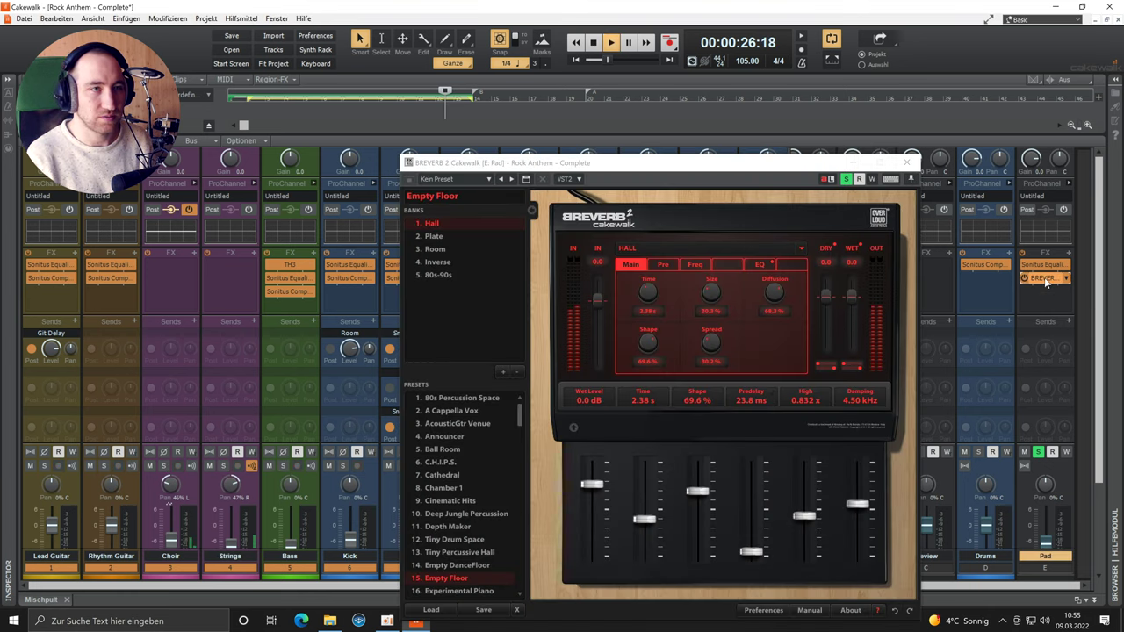
key("space")
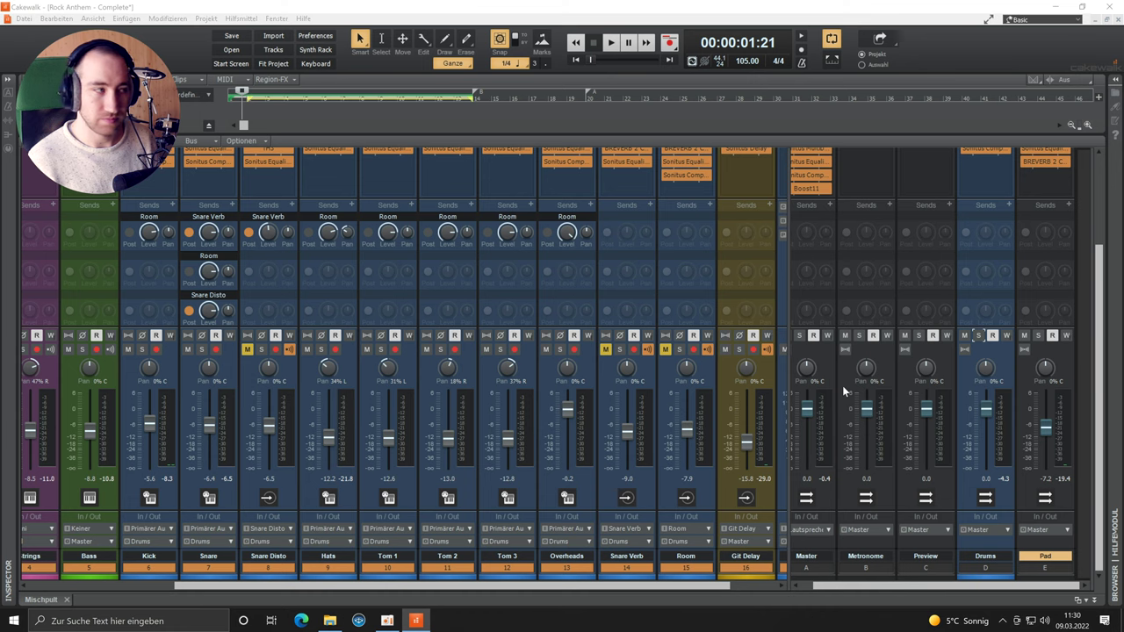
Collapse the console, make the hidden Drums folder visible with the Track Manager and expand the folder
left_click(1093, 600)
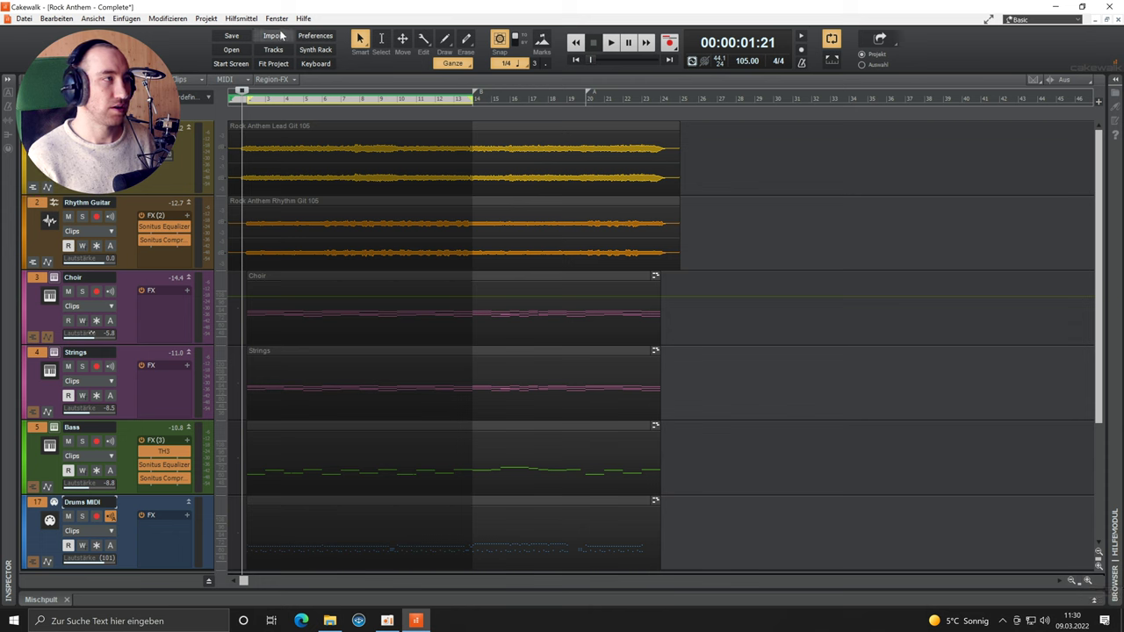
left_click(274, 50)
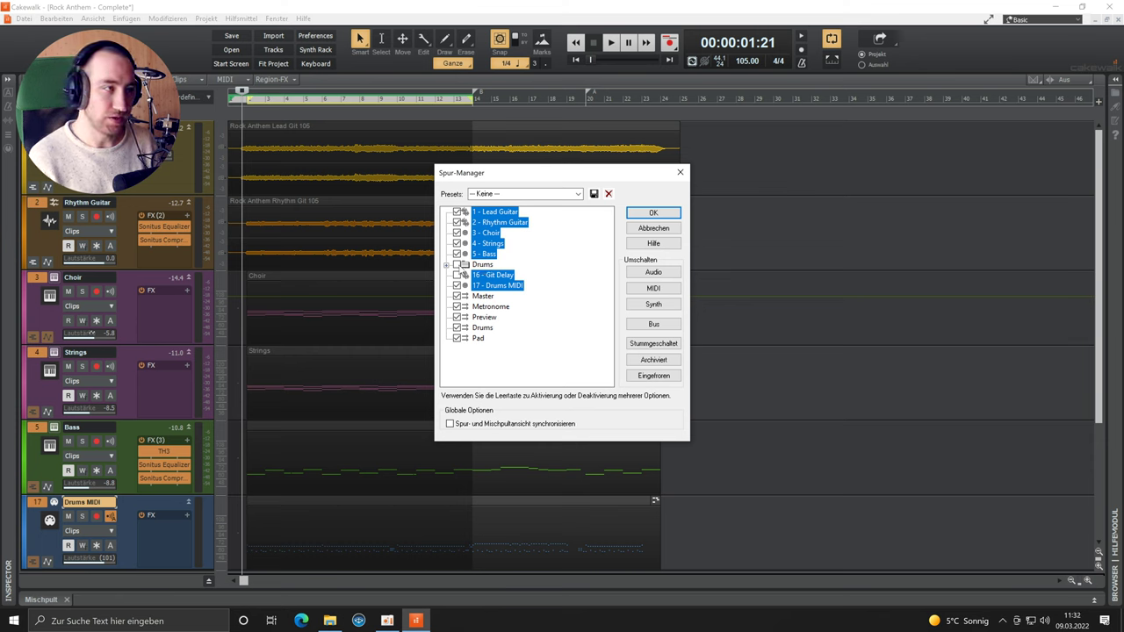
left_click(456, 265)
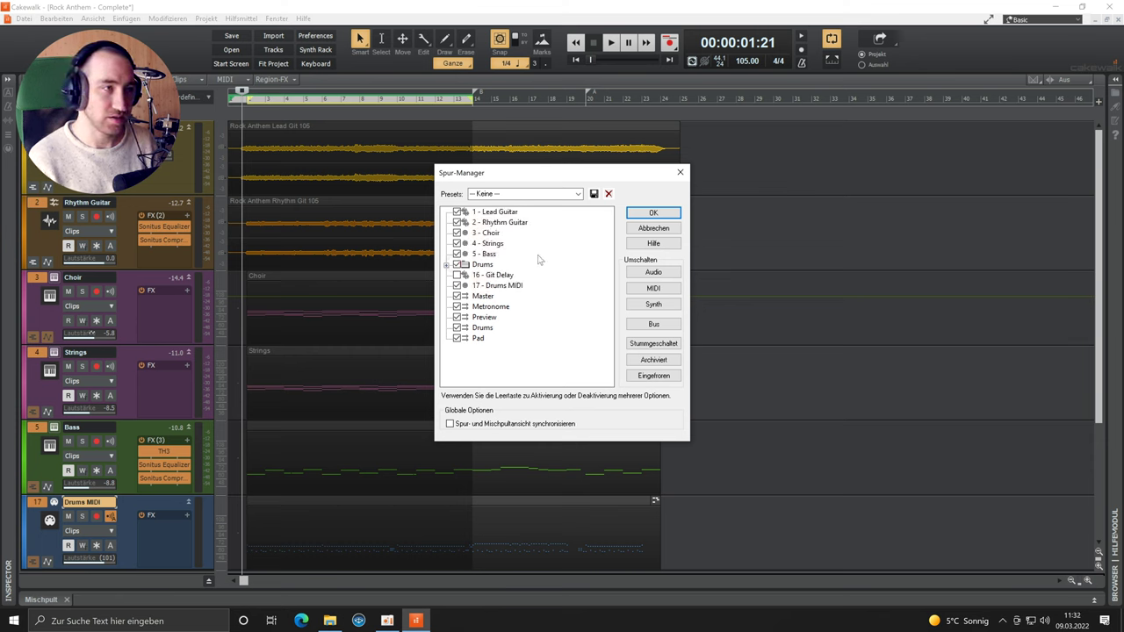
left_click(654, 212)
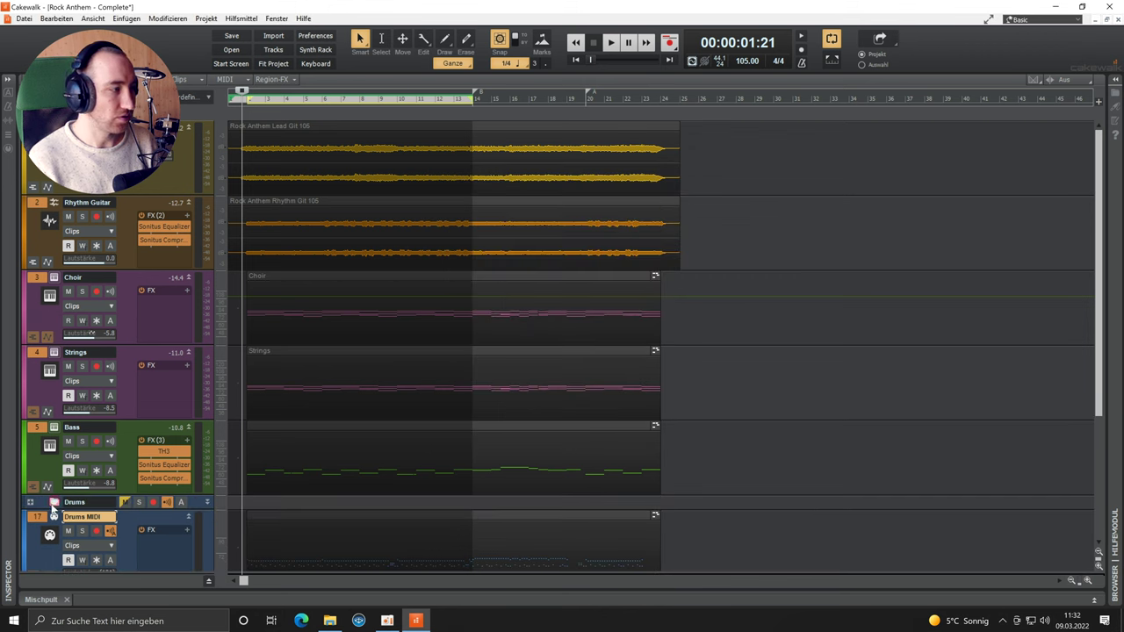
left_click(32, 504)
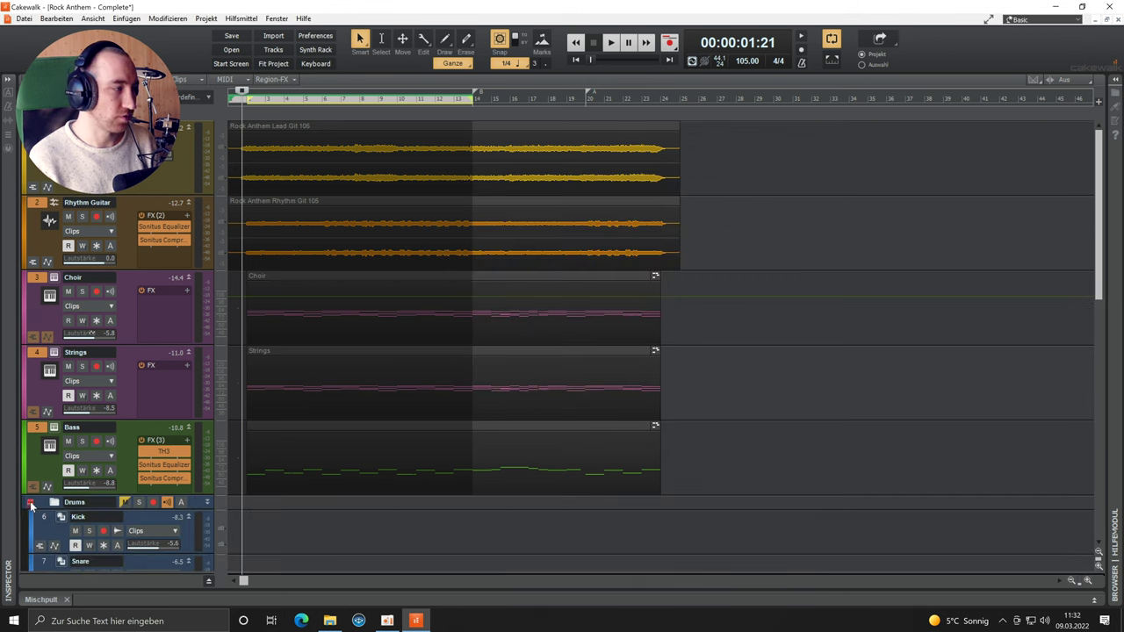
Open the Kick track's drum instrument and audition its floor tom, snare, both rack toms and kick
scroll(387, 492, "down", 3)
scroll(385, 477, "down", 3)
scroll(384, 477, "up", 1)
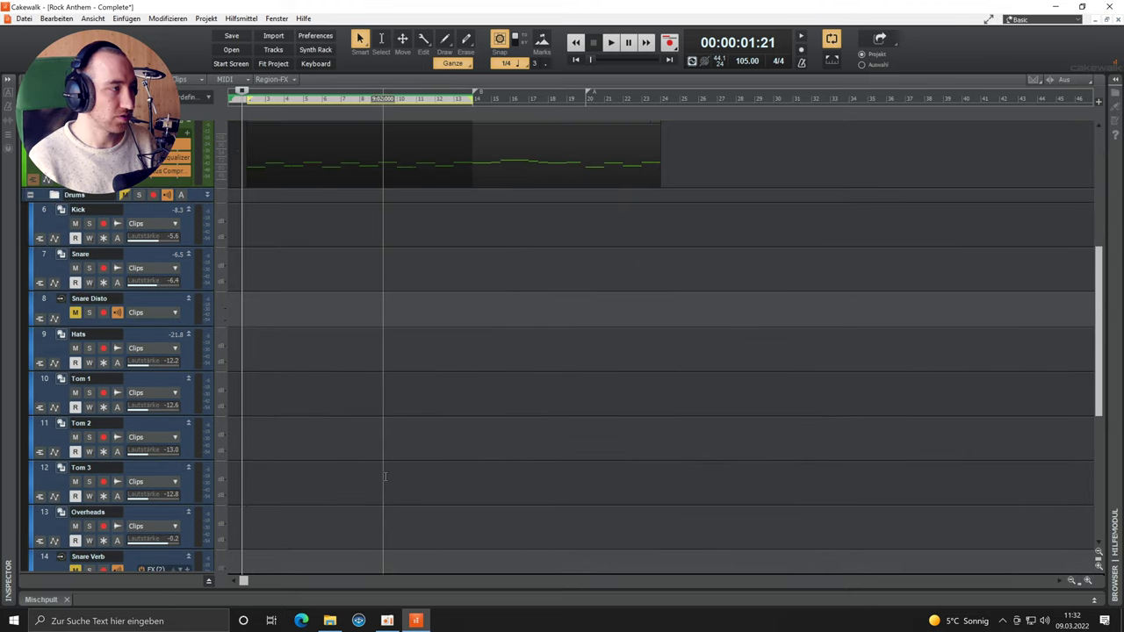
scroll(385, 477, "down", 1)
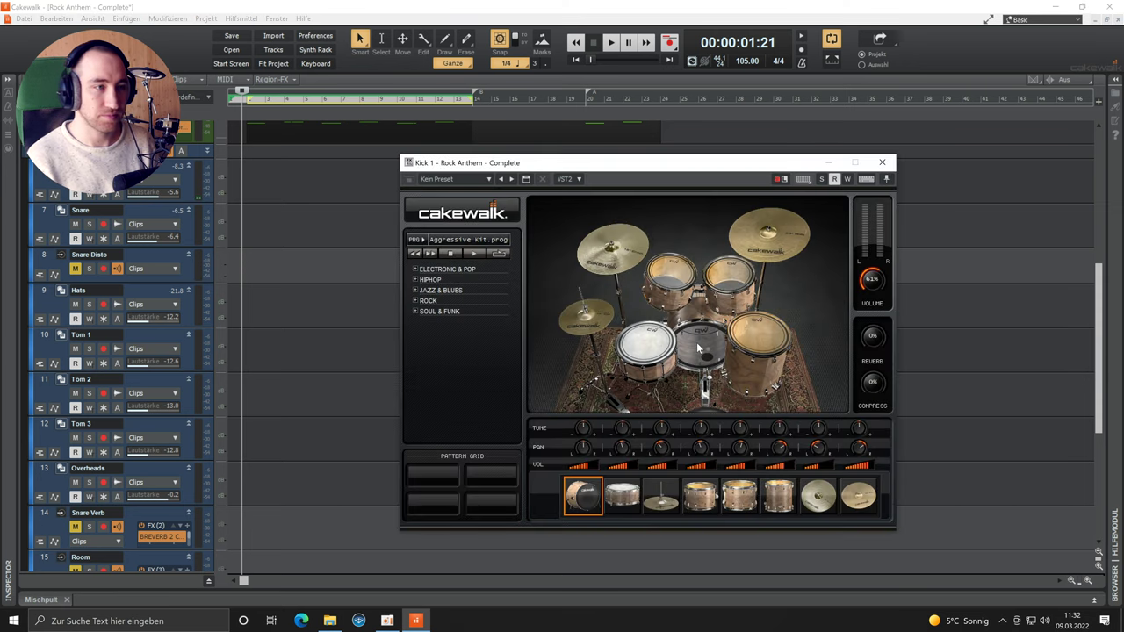
left_click(771, 362)
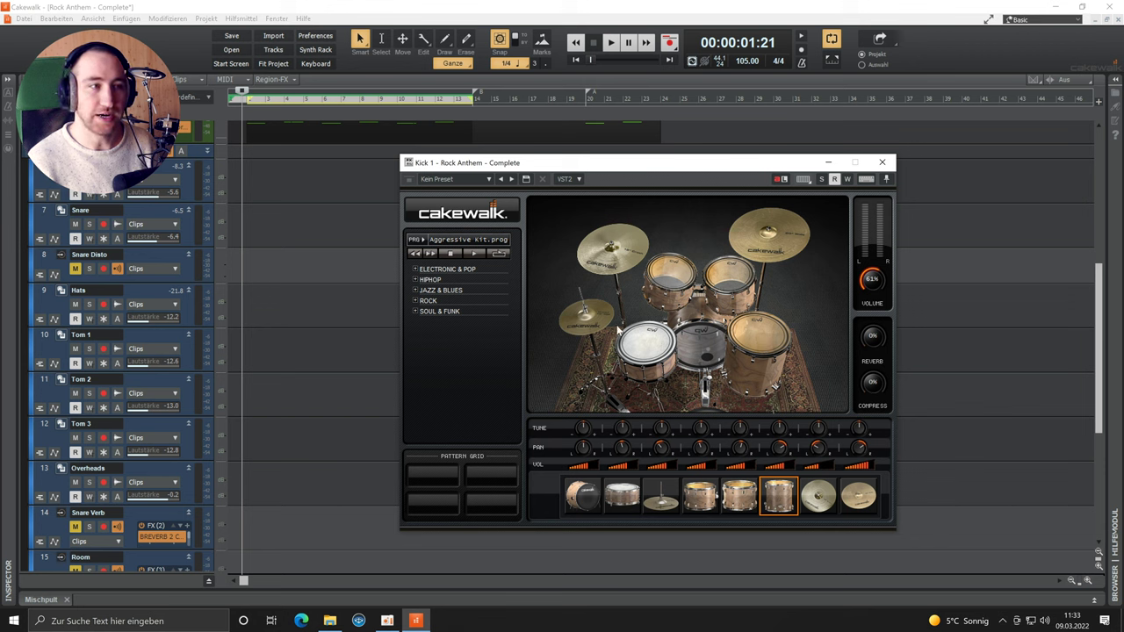
left_click(642, 347)
left_click(666, 274)
left_click(736, 275)
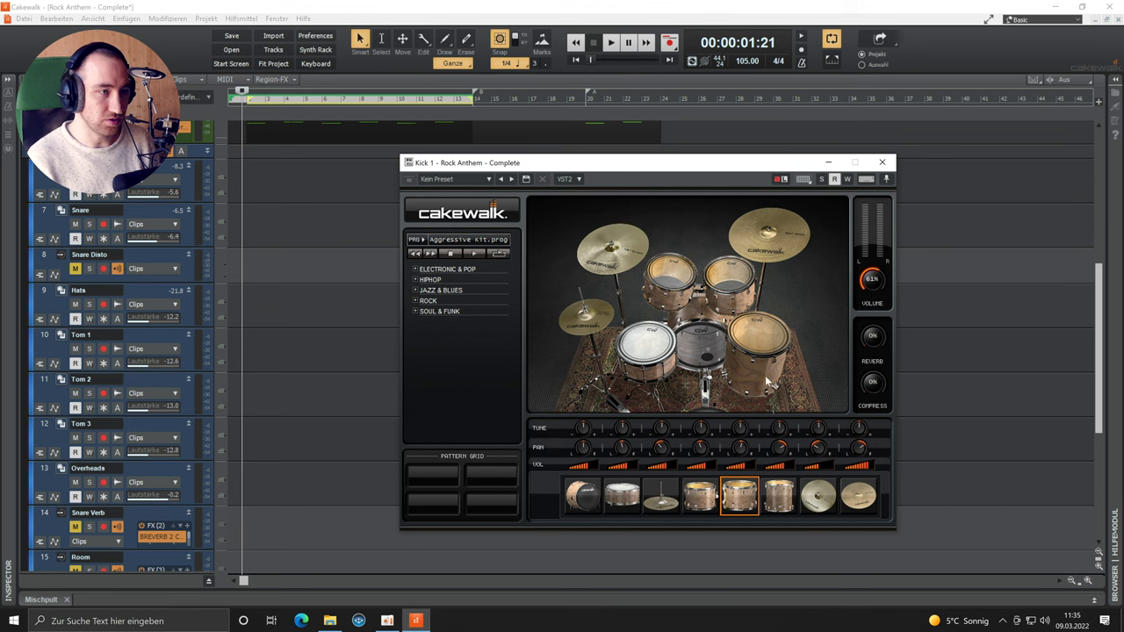
left_click(701, 360)
Open the drum instruments of the Snare and Hats tracks and audition the hi-hat
left_click(60, 214)
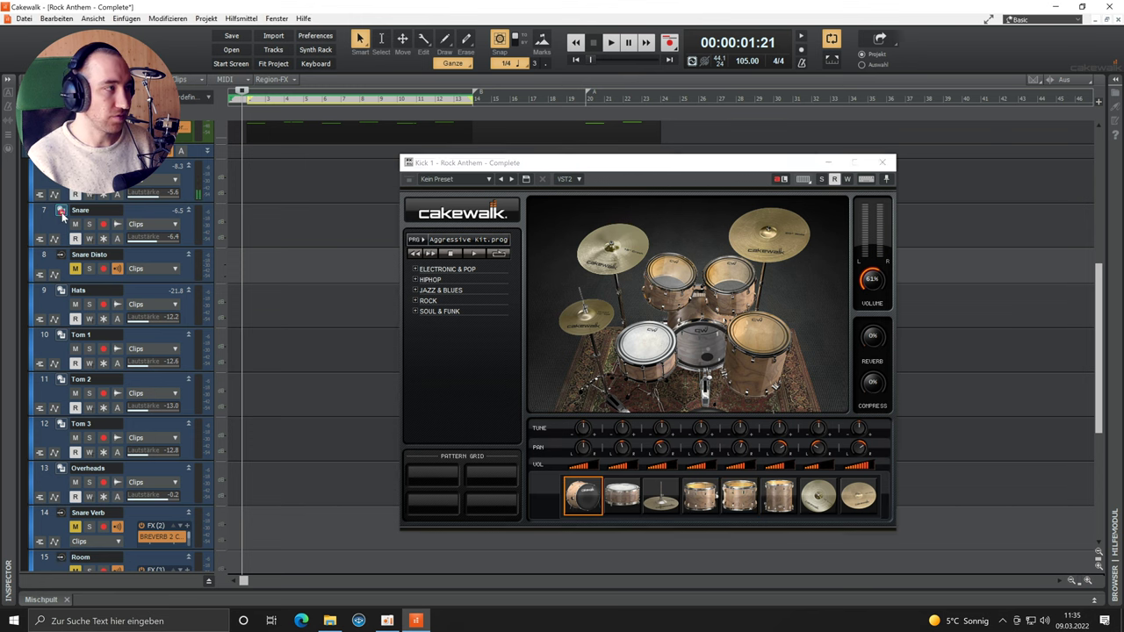
left_click(72, 290)
left_click(596, 307)
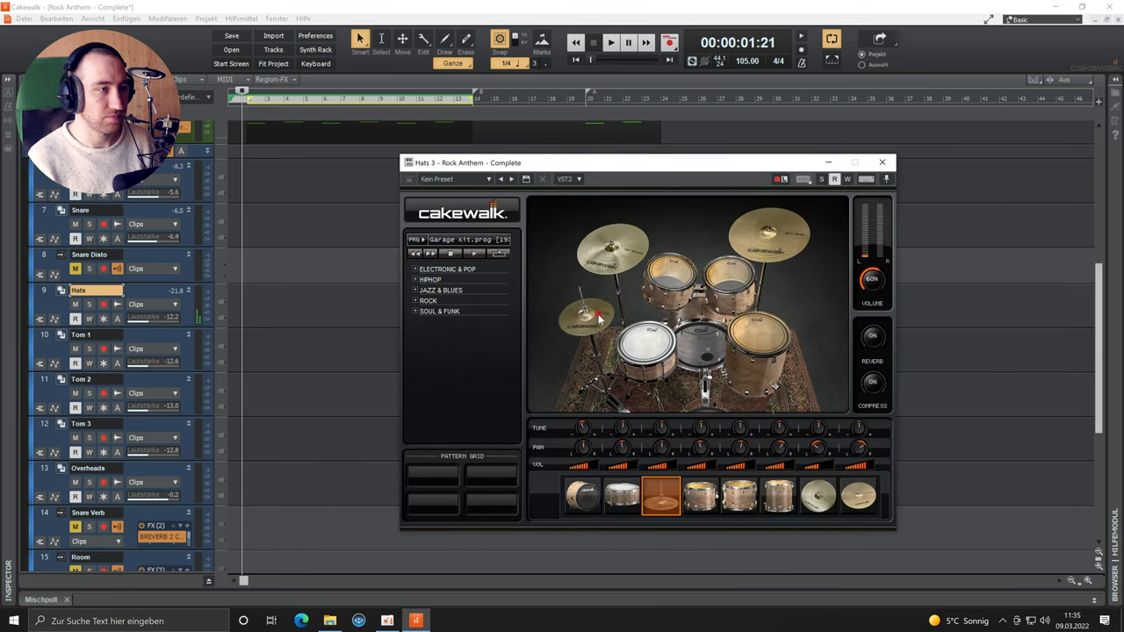
Inspect the drum instruments of Tom 1, Tom 2, Tom 3 and Overheads in turn, and close the instrument window
left_click(77, 363)
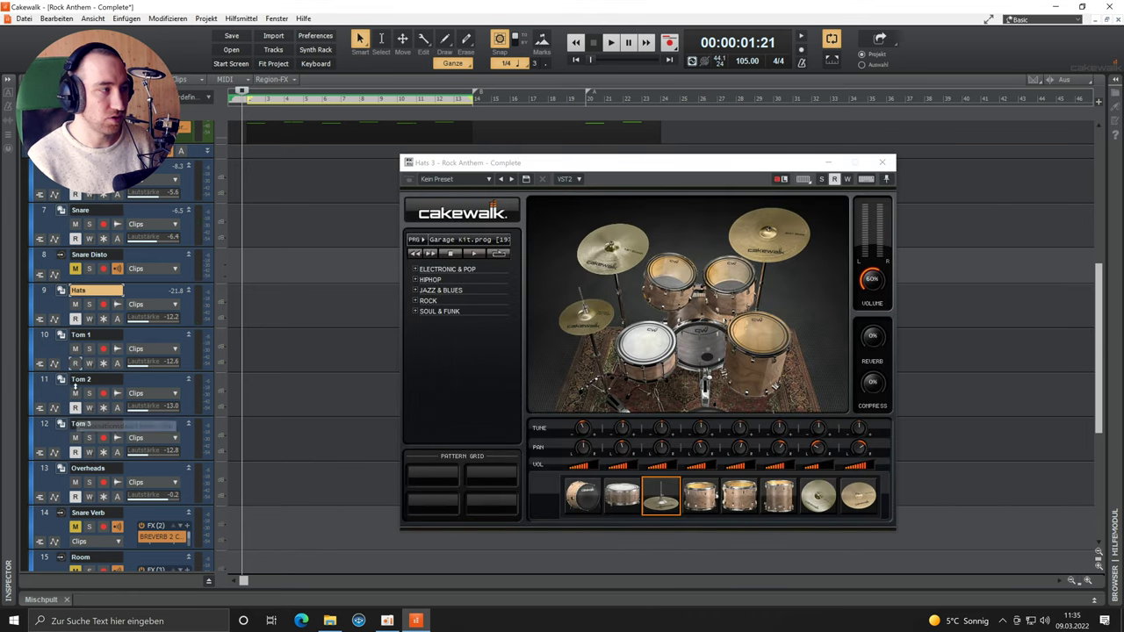
left_click(62, 341)
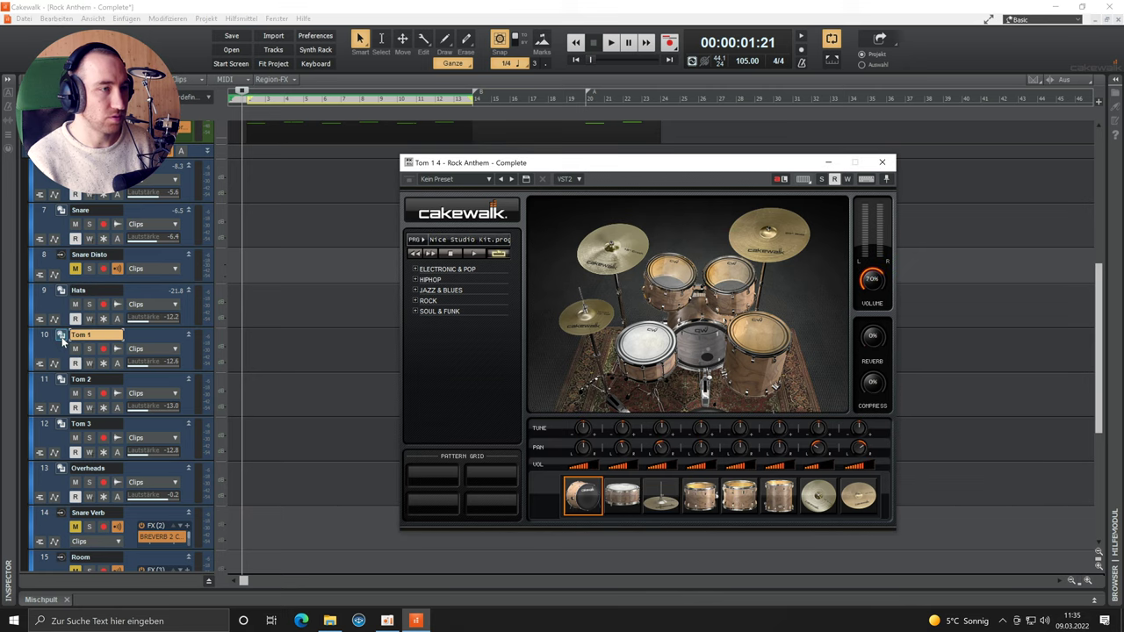
left_click(53, 399)
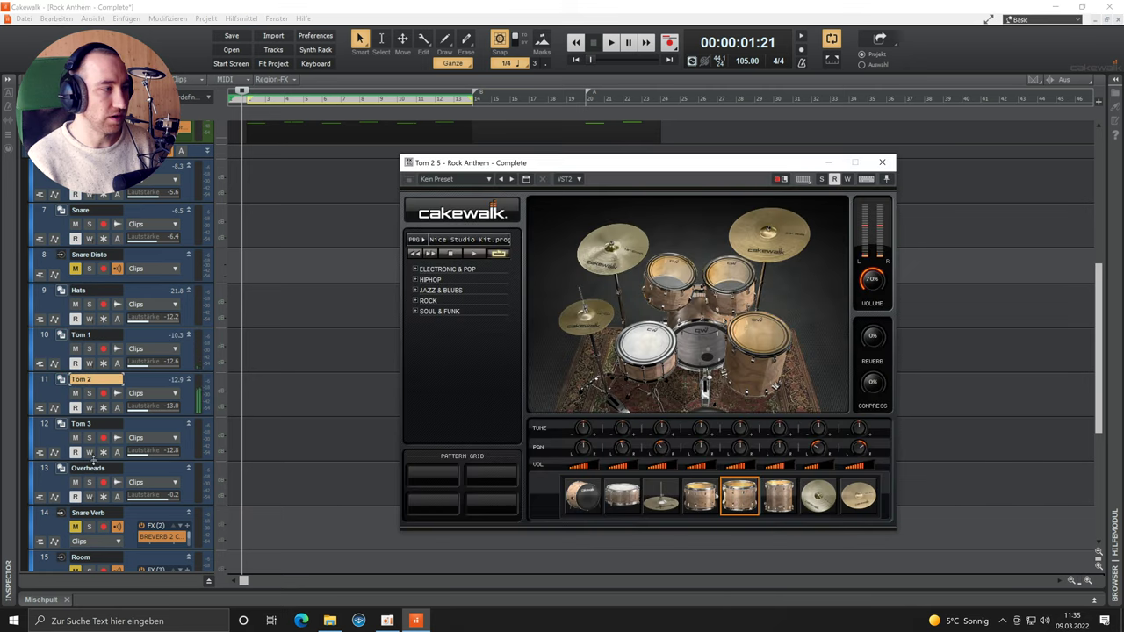
left_click(61, 425)
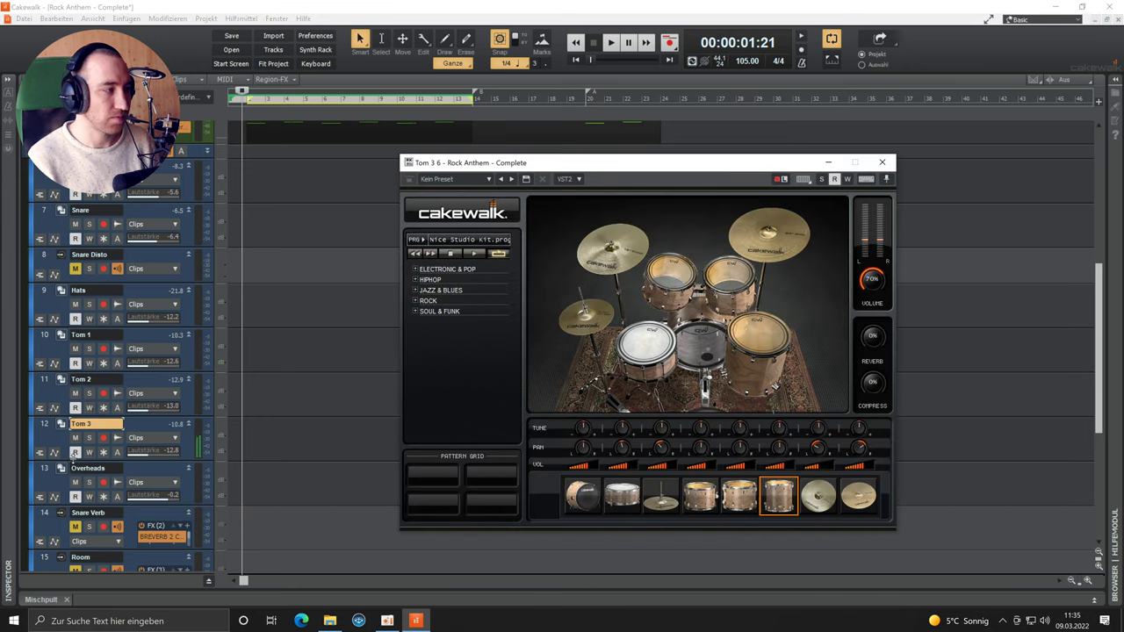
left_click(61, 470)
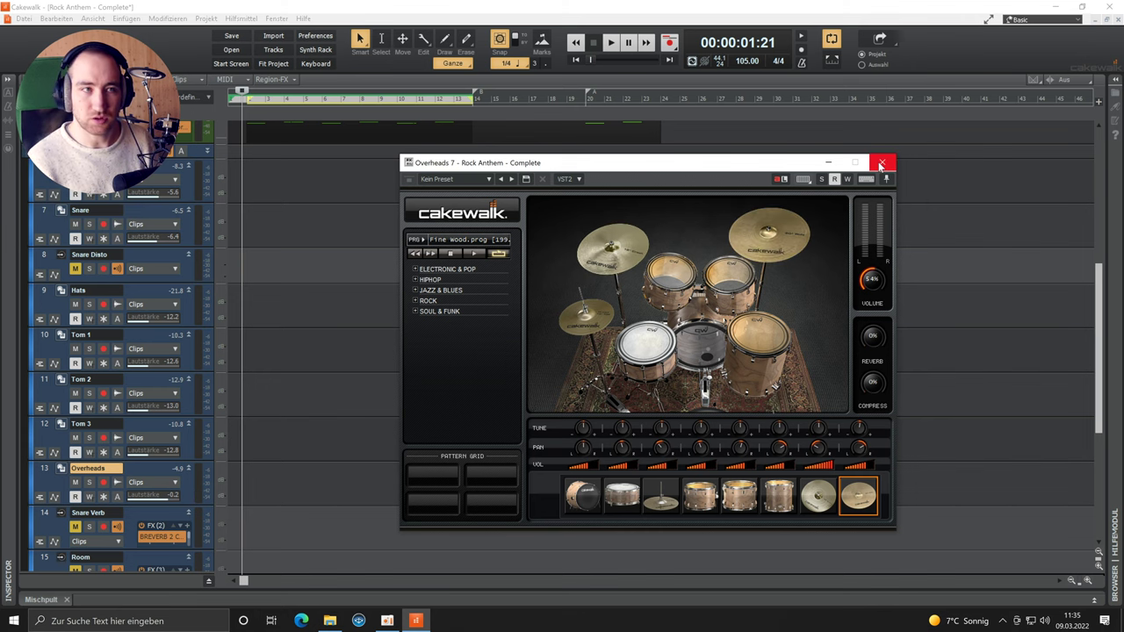
left_click(881, 165)
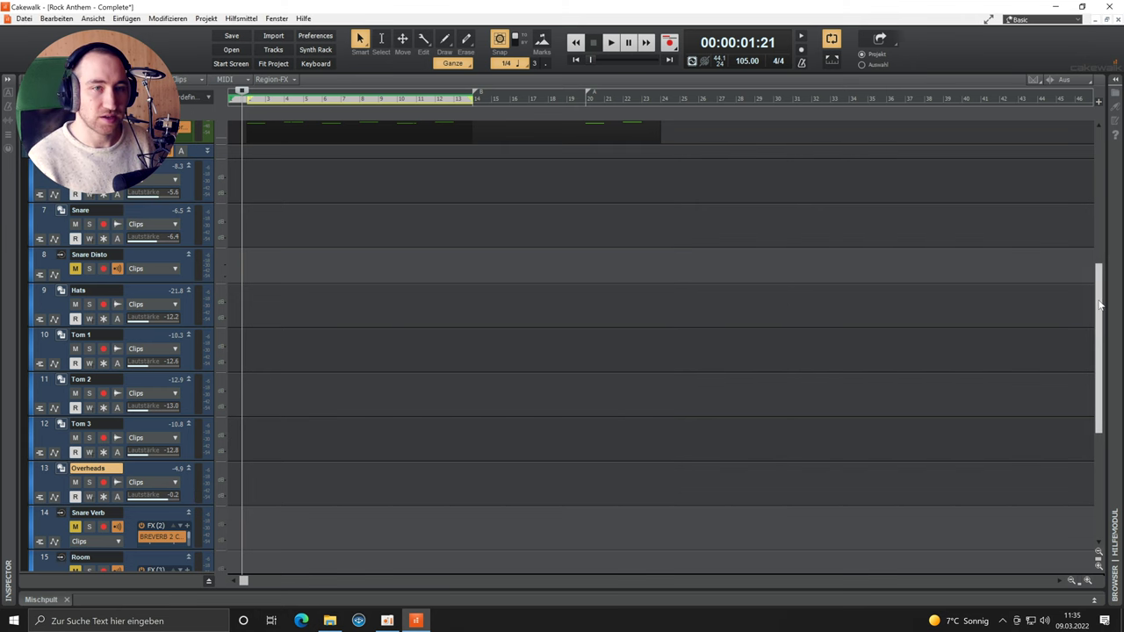
Select the Drums MIDI clip below the Drums folder and enlarge its track to reveal the input and output settings
left_click_drag(1101, 306, 1108, 251)
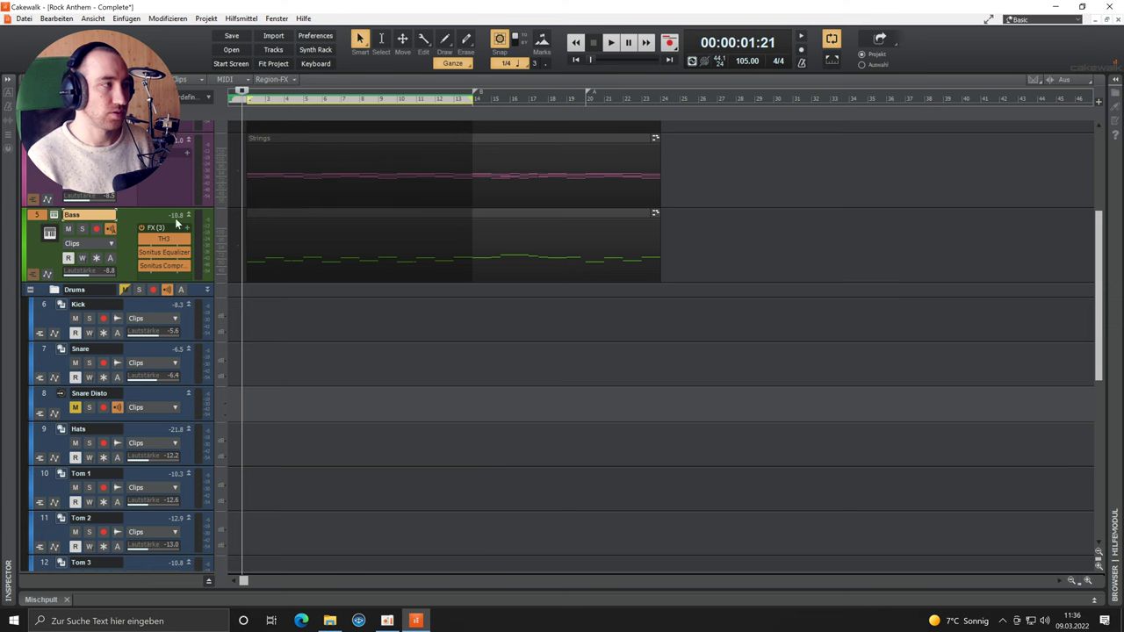
scroll(263, 263, "down", 1)
left_click(158, 262)
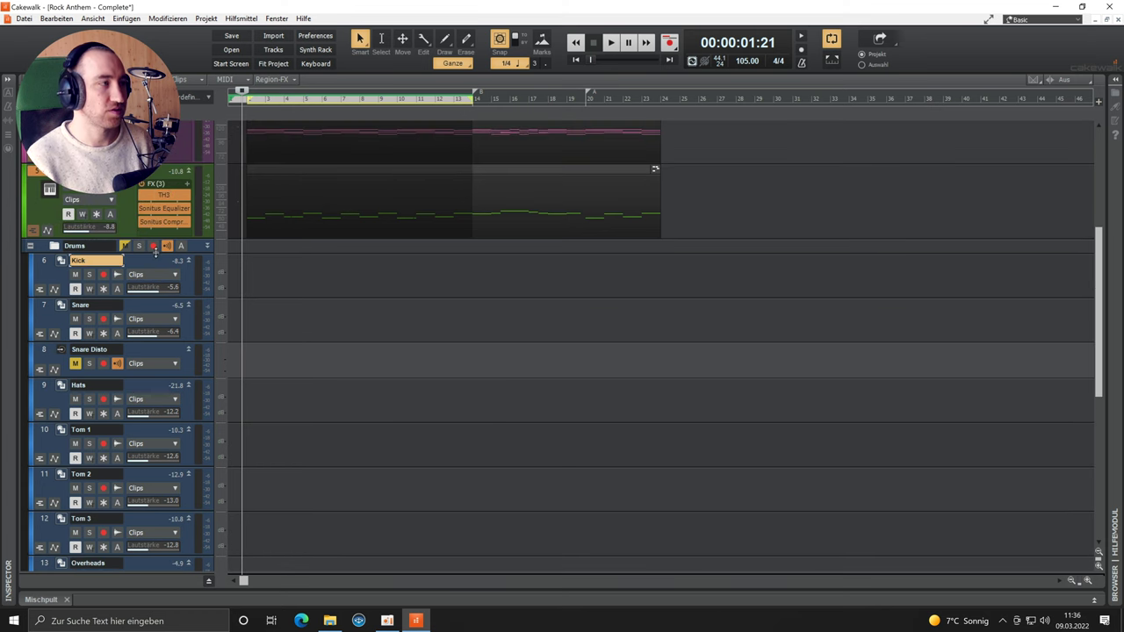
scroll(281, 317, "down", 6)
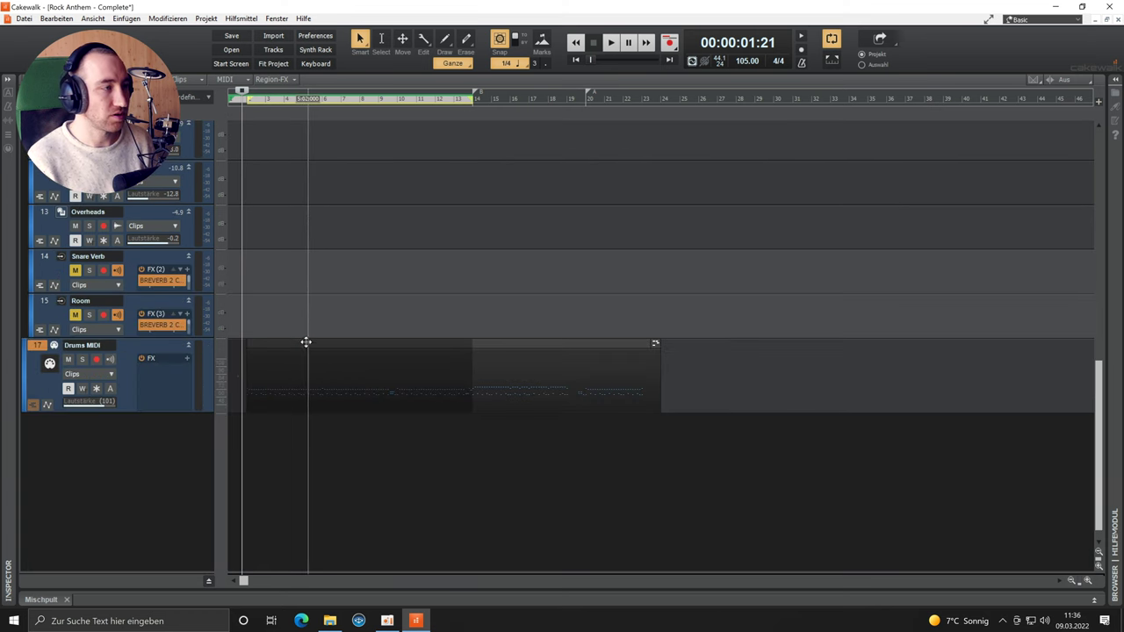
left_click(306, 342)
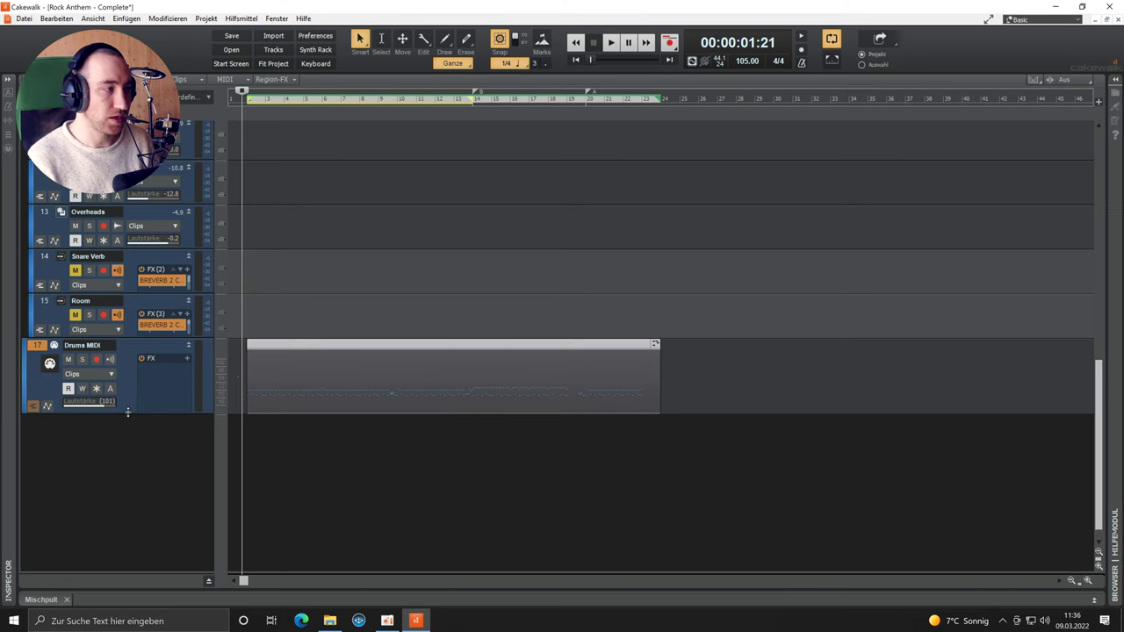
left_click_drag(127, 412, 129, 450)
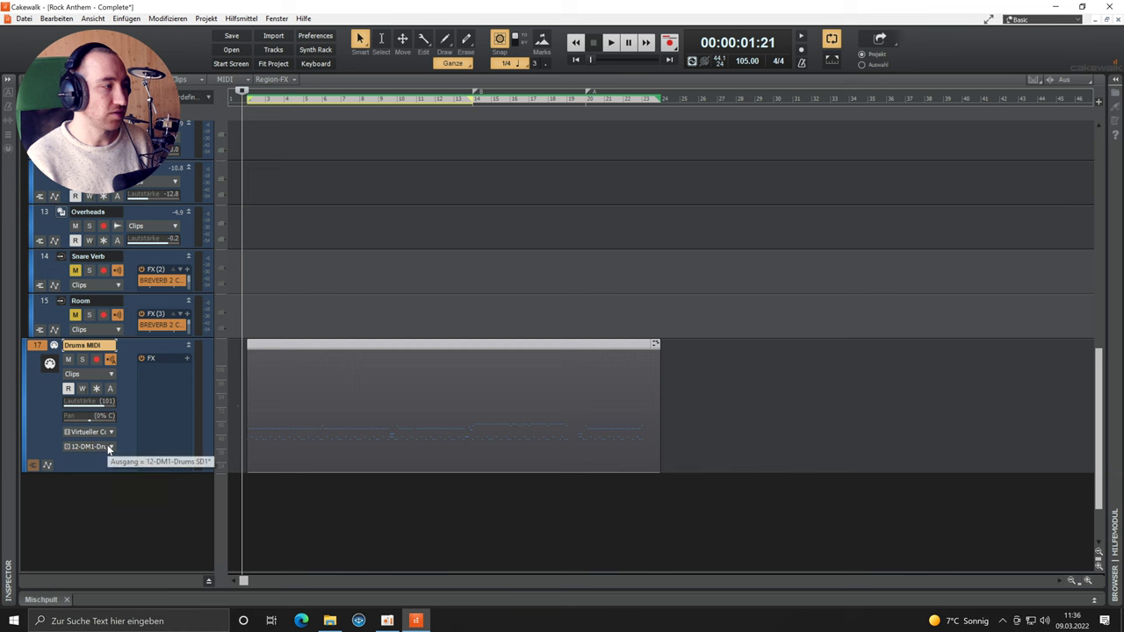
Open the Drum Map Manager from the Drums MIDI track's output and examine the output port assigned to each note
left_click(108, 446)
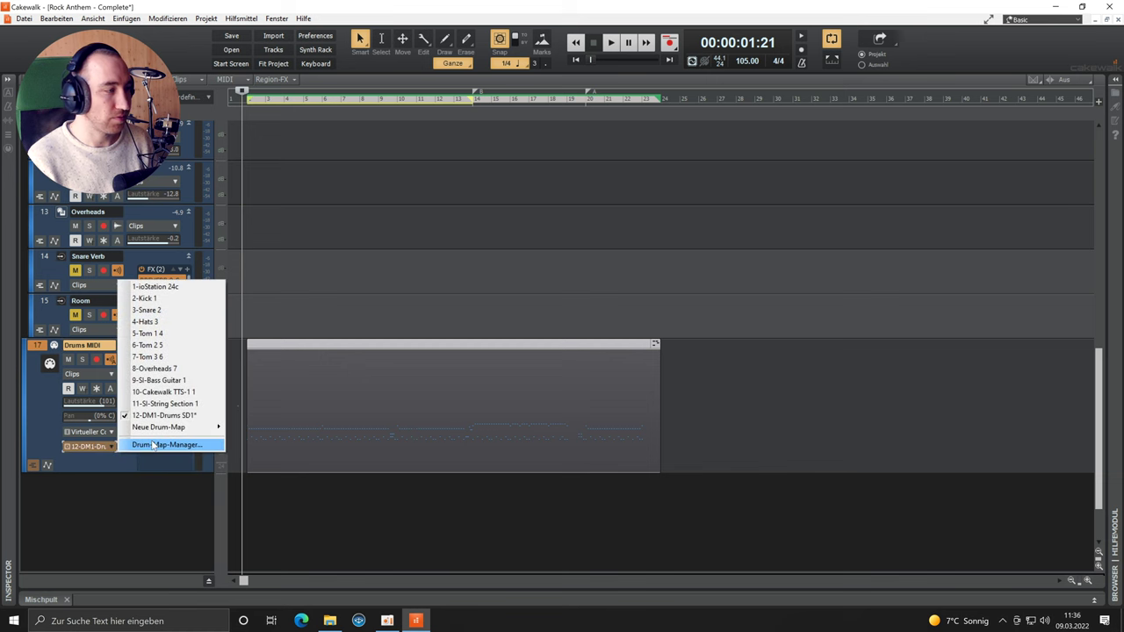
left_click(153, 445)
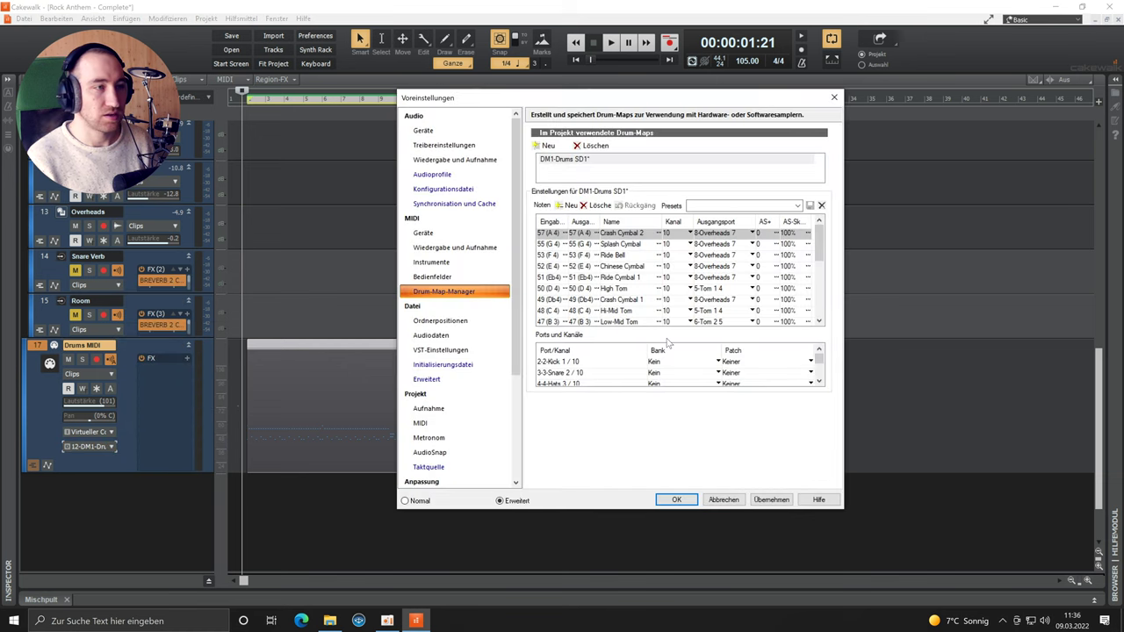
scroll(827, 250, "down", 5)
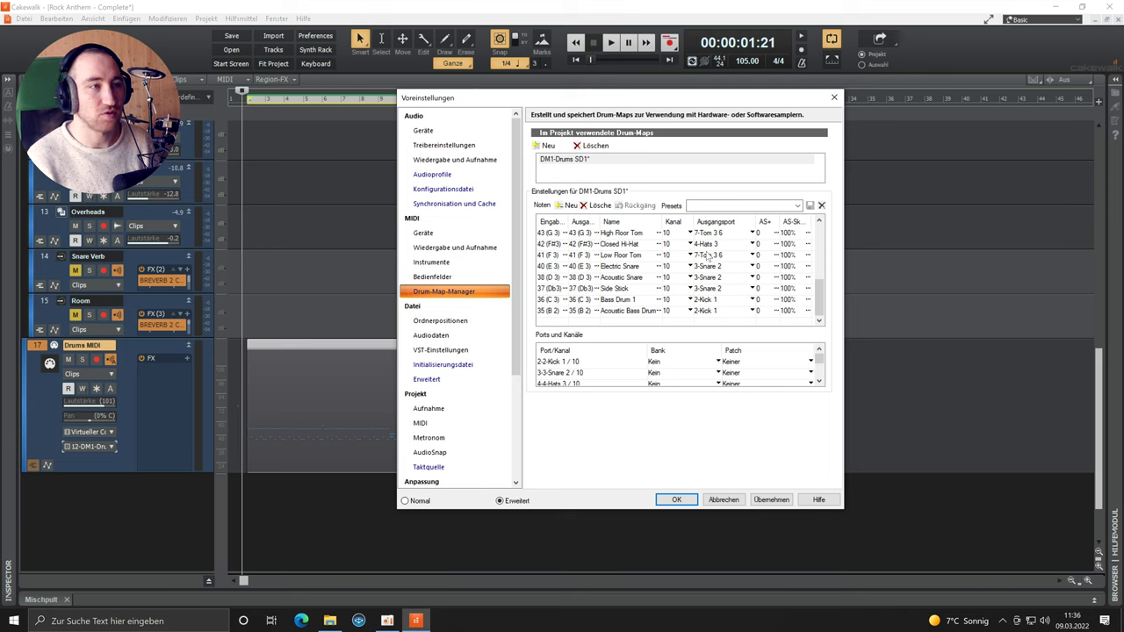
Close the Drum Map Manager and play the song from the start of the Drums MIDI clip
left_click(834, 97)
scroll(285, 230, "up", 2)
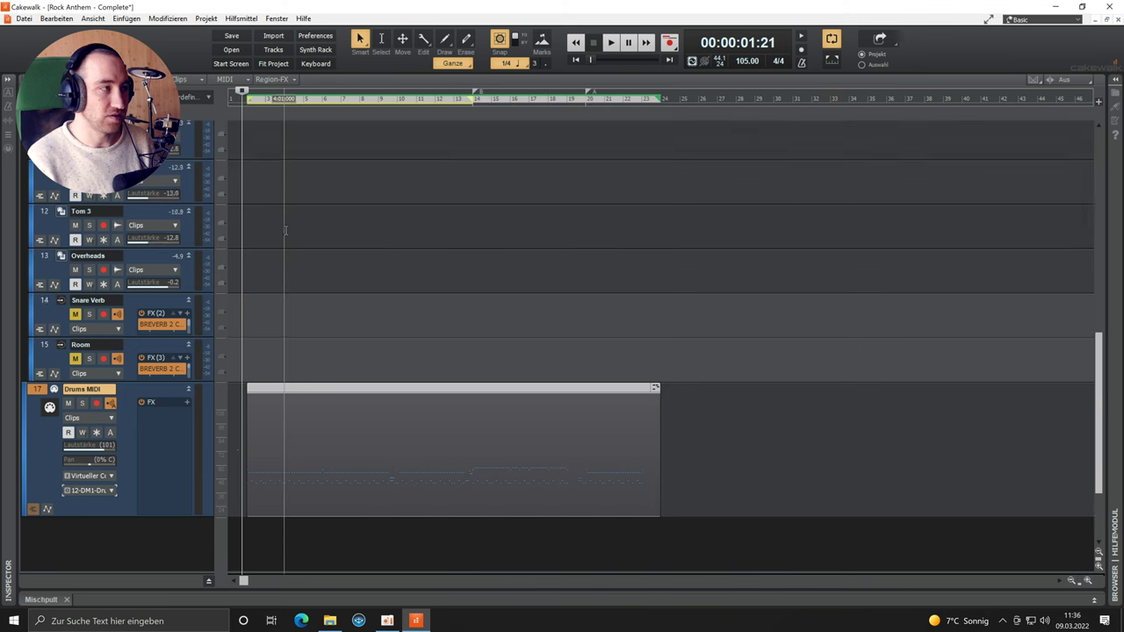
scroll(286, 230, "up", 1)
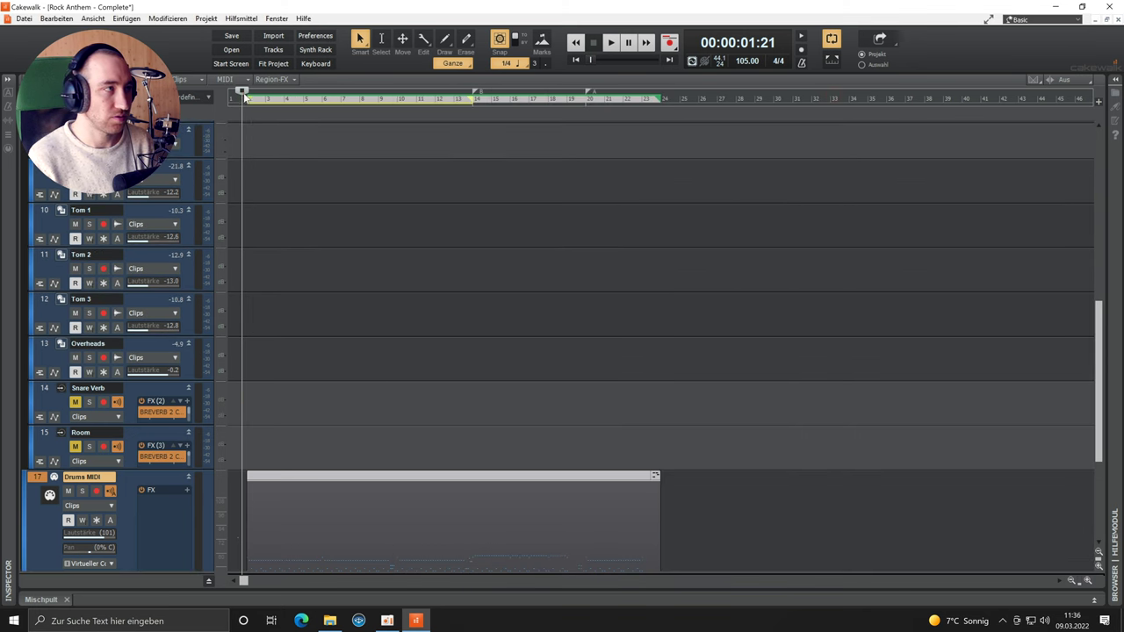
left_click(247, 96)
key("space")
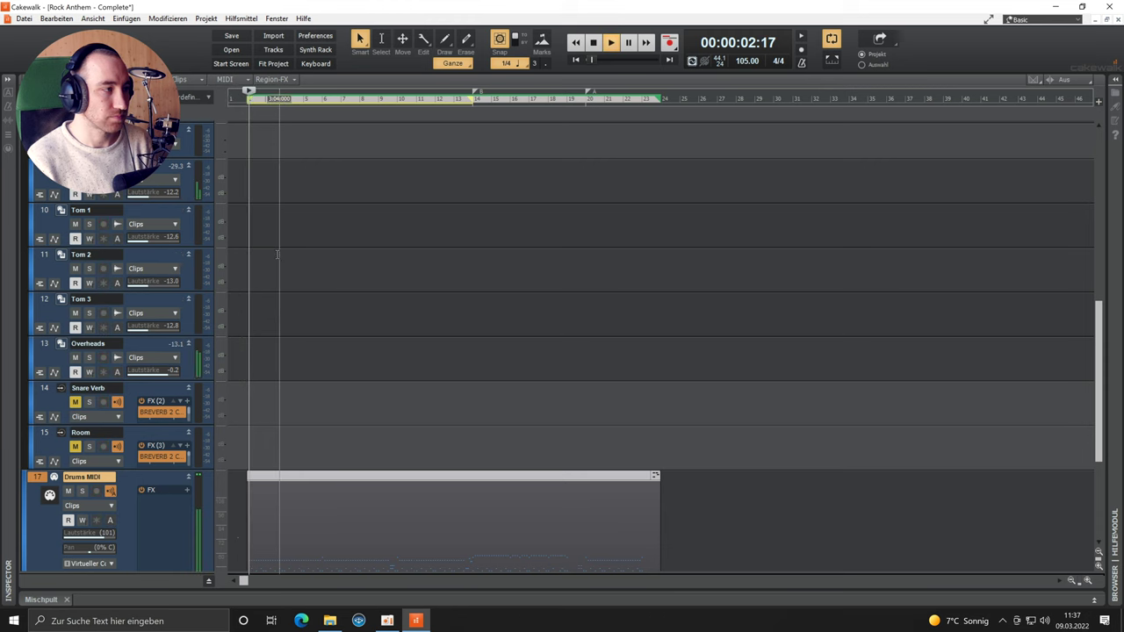
Solo the Drums MIDI track together with the drum instrument tracks, check their level meters during playback, and stop
left_click(82, 491, "ctrl")
scroll(163, 322, "up", 3)
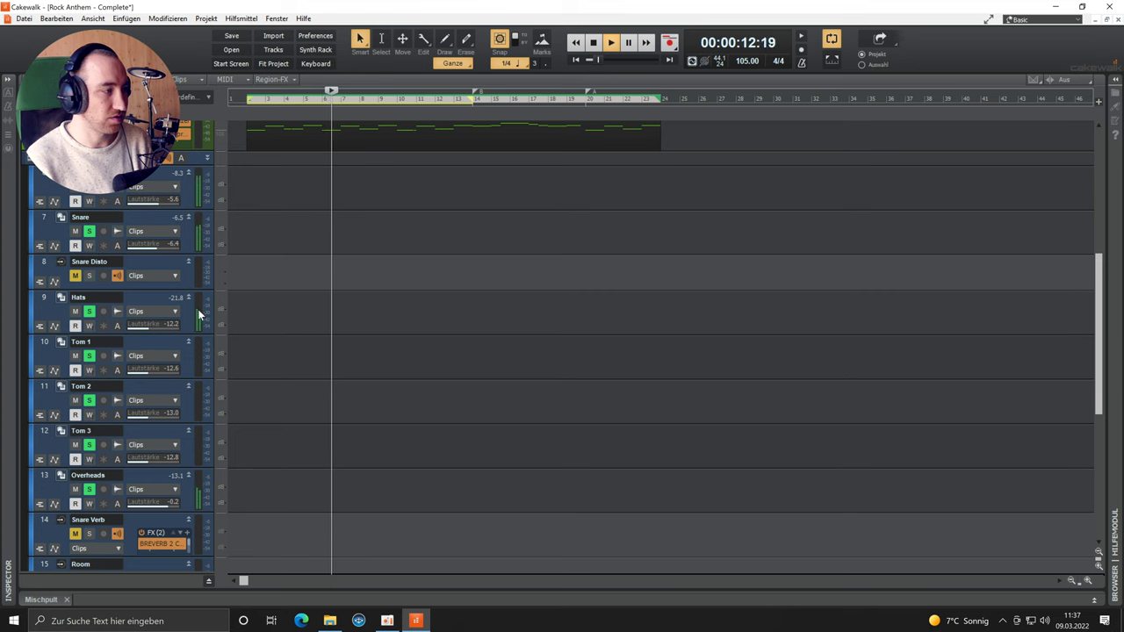
key("space")
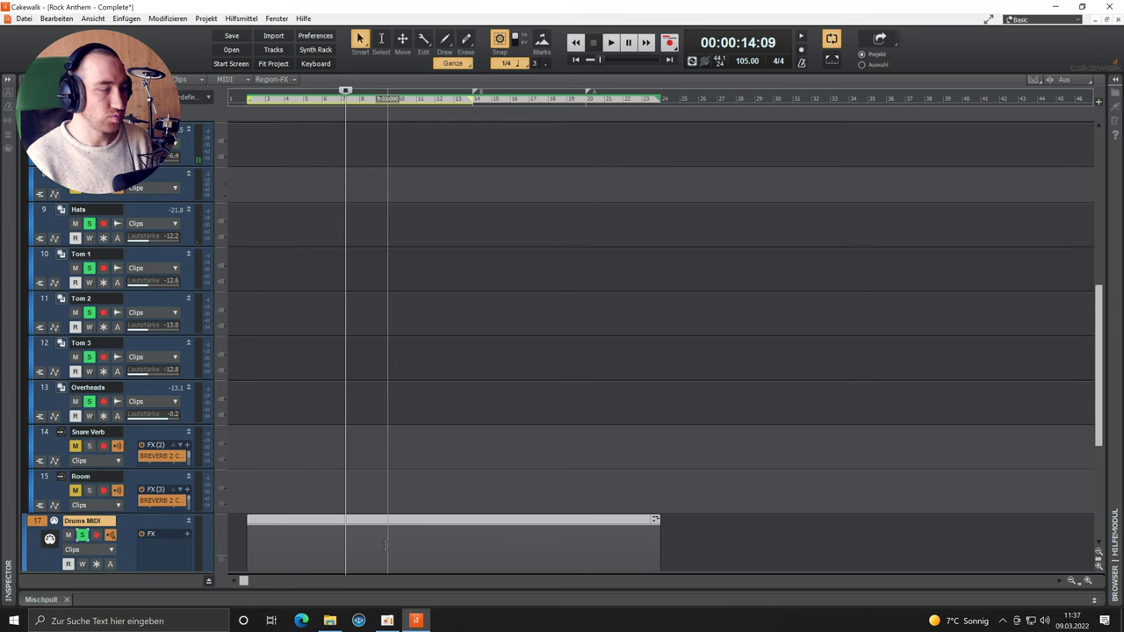
scroll(351, 395, "down", 1)
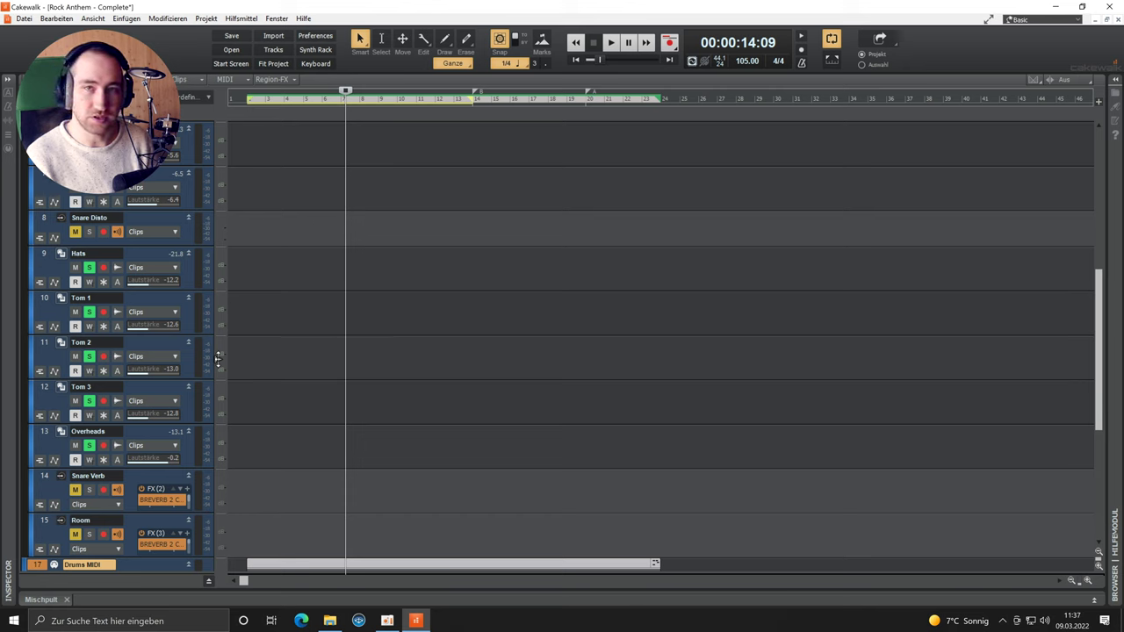
Show the mixing console, solo the Kick channel, and open its Sonitus Equalizer
left_click(1094, 601)
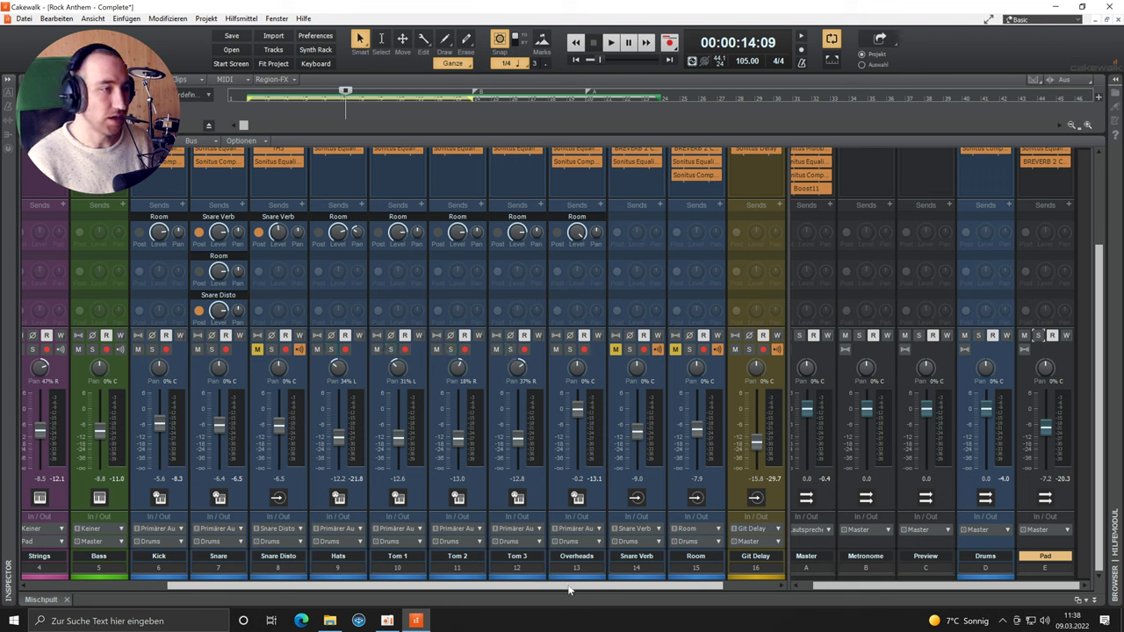
left_click(151, 350)
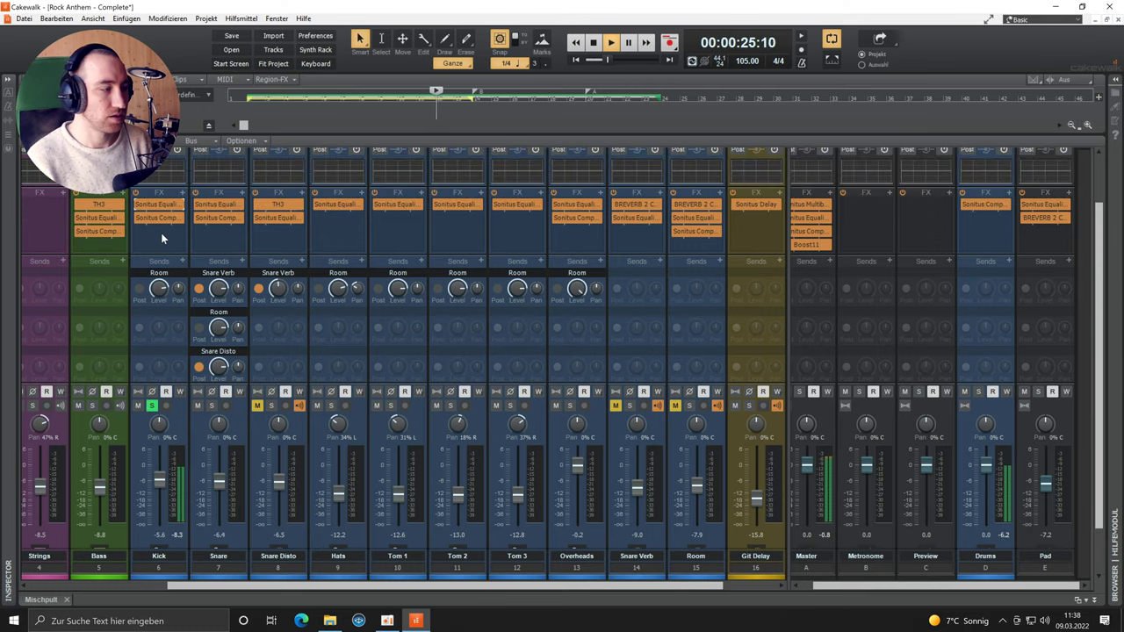
double_click(156, 205)
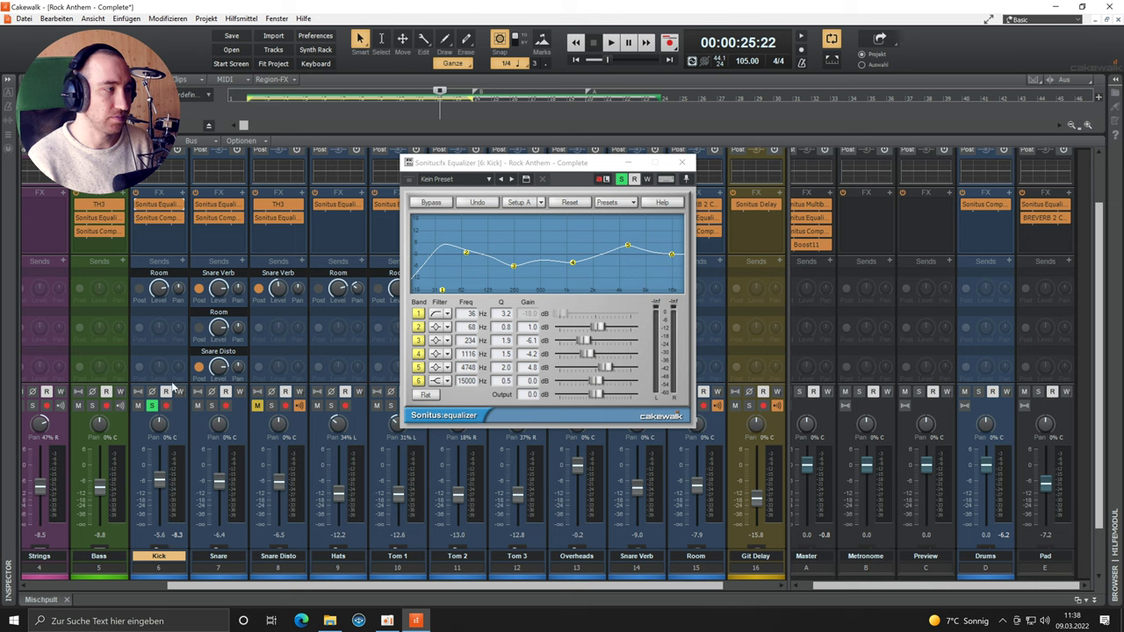
Play the soloed Kick and toggle its Sonitus Equalizer to compare the sound with and without it
key("space")
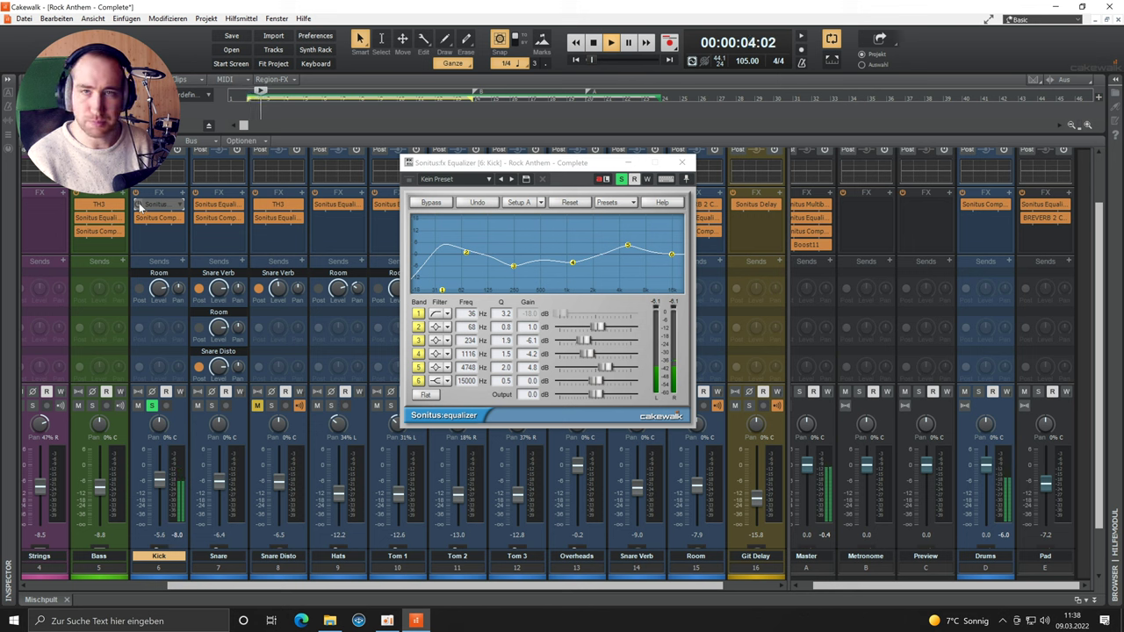
left_click(138, 204)
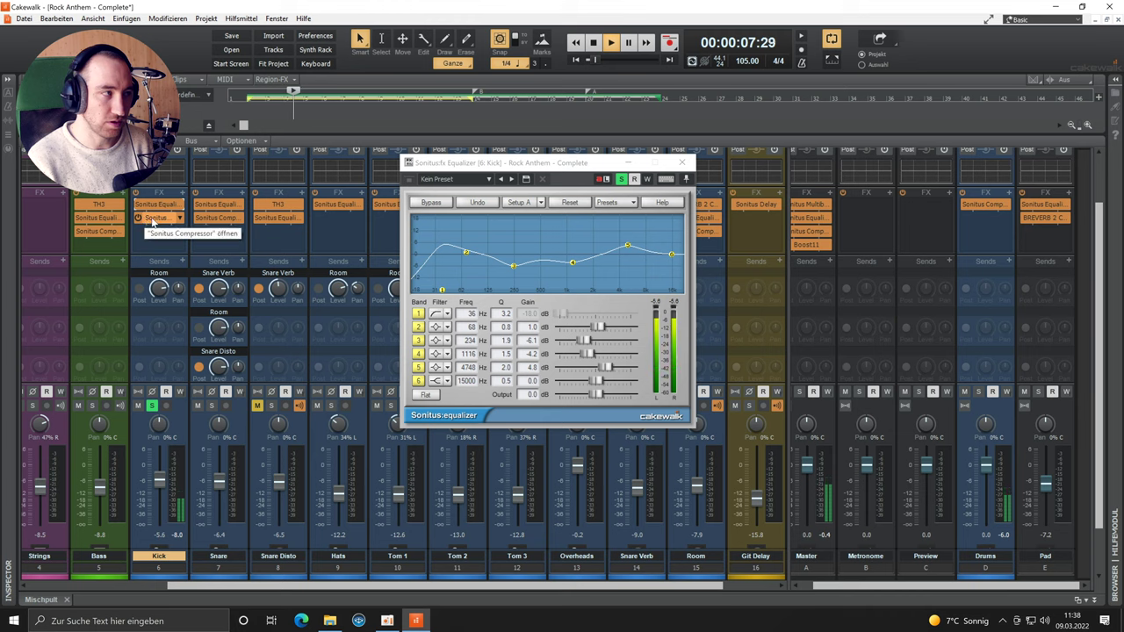
left_click(138, 206)
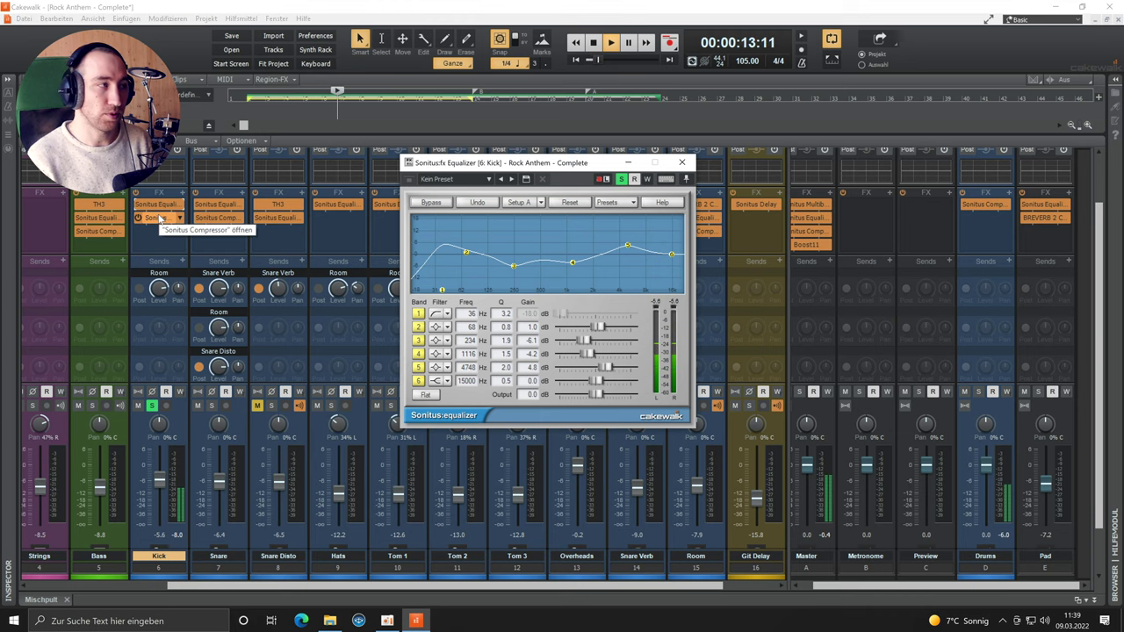
Open the Kick's Sonitus Compressor, toggle its bypass during playback to compare the sound, and close it
double_click(156, 218)
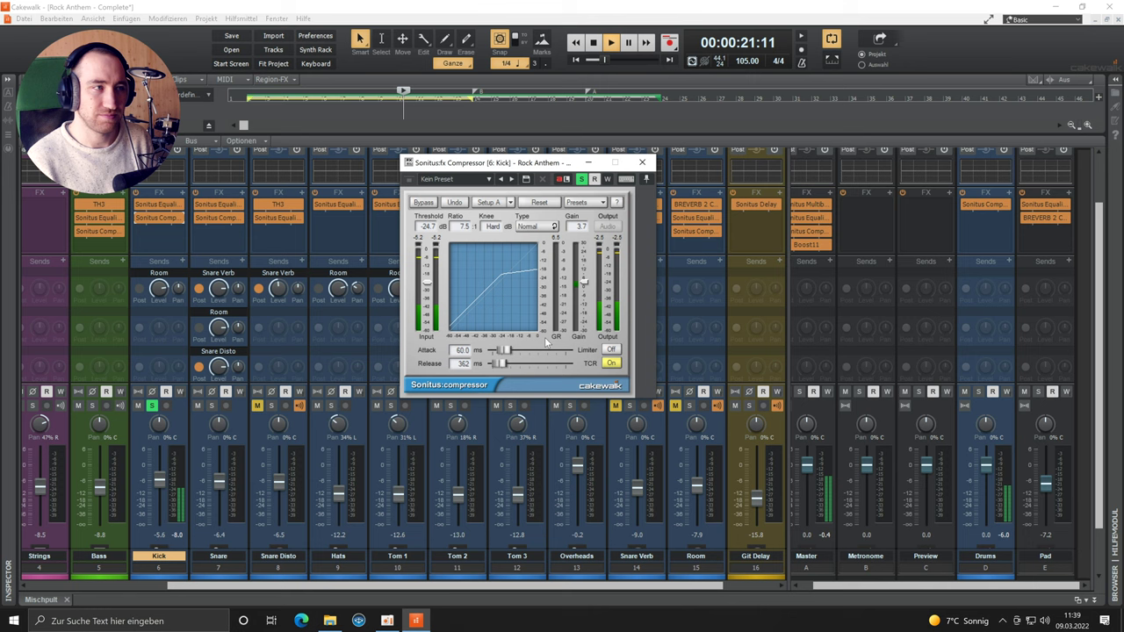
left_click(424, 203)
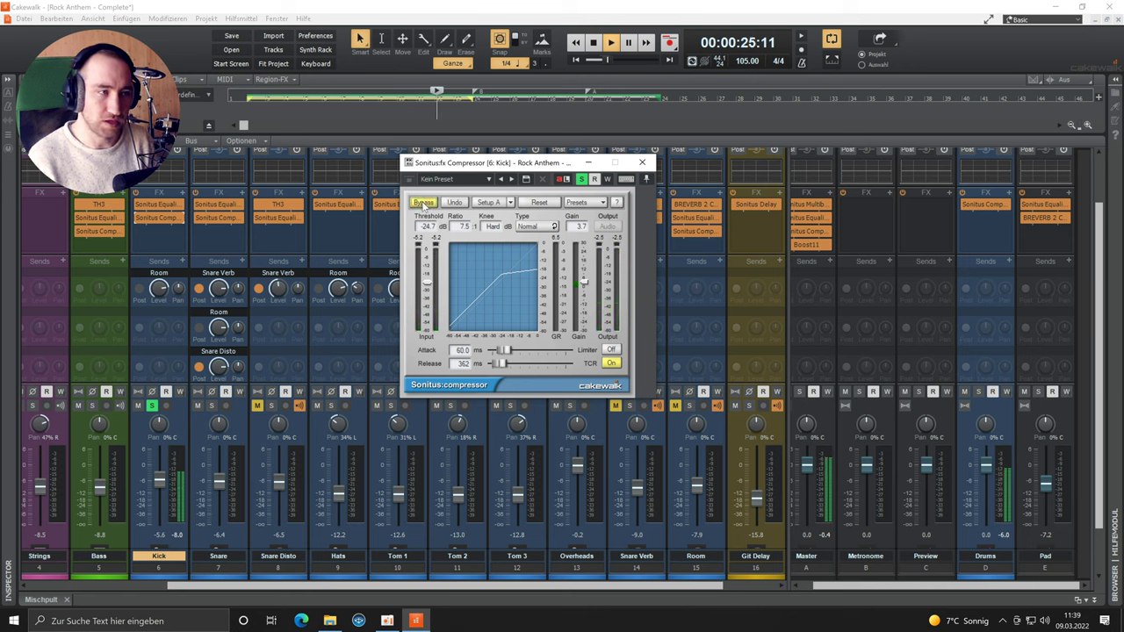
left_click(425, 202)
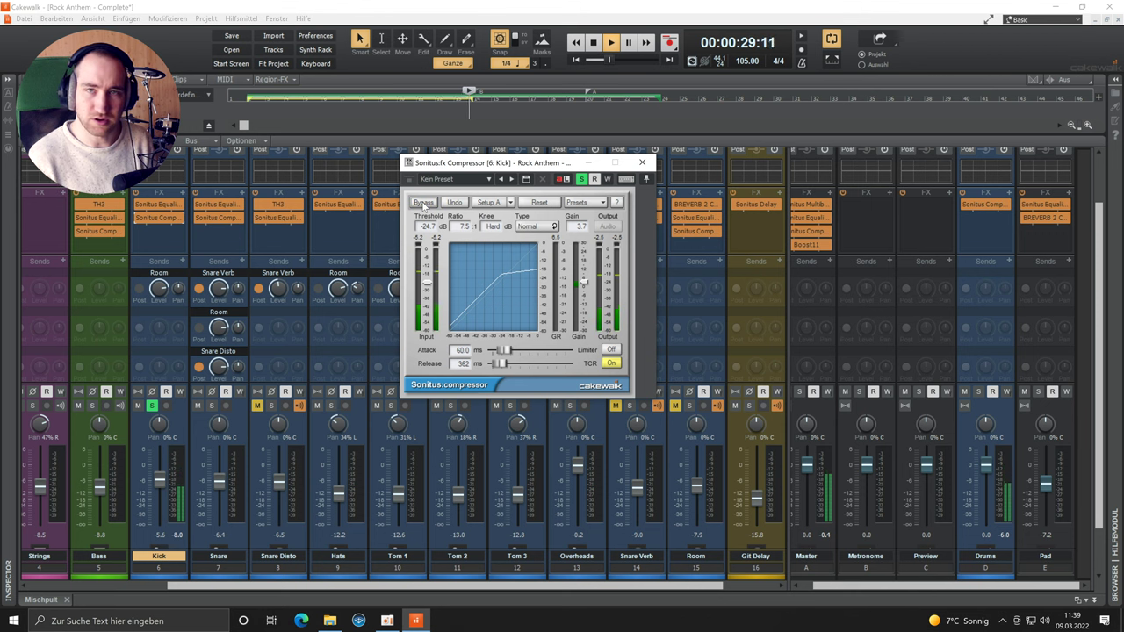
left_click(424, 203)
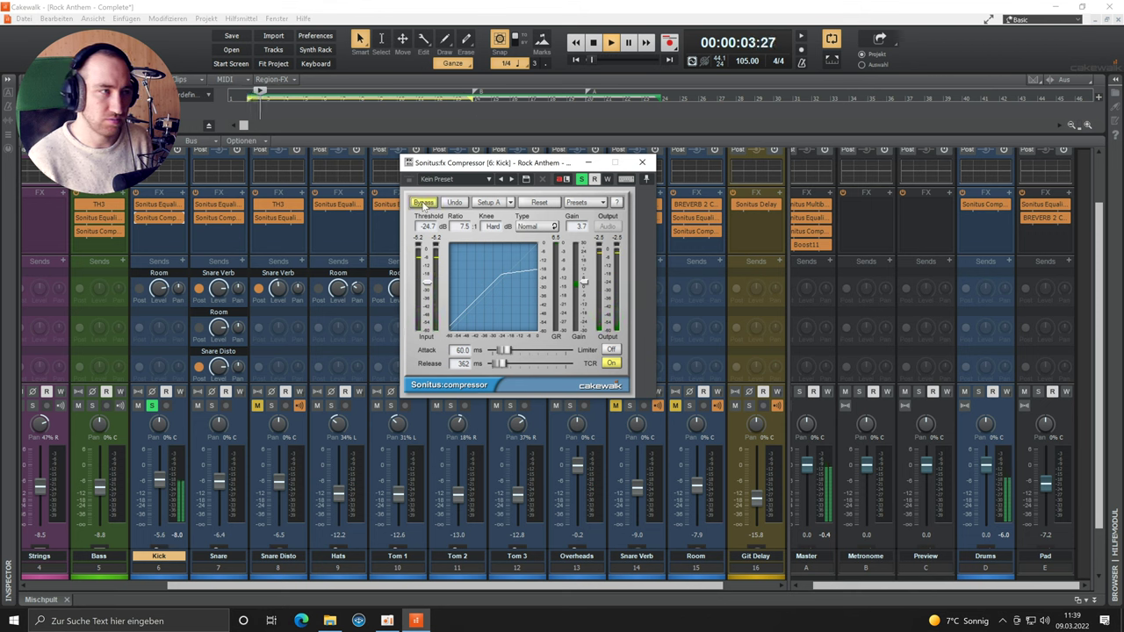
left_click(424, 203)
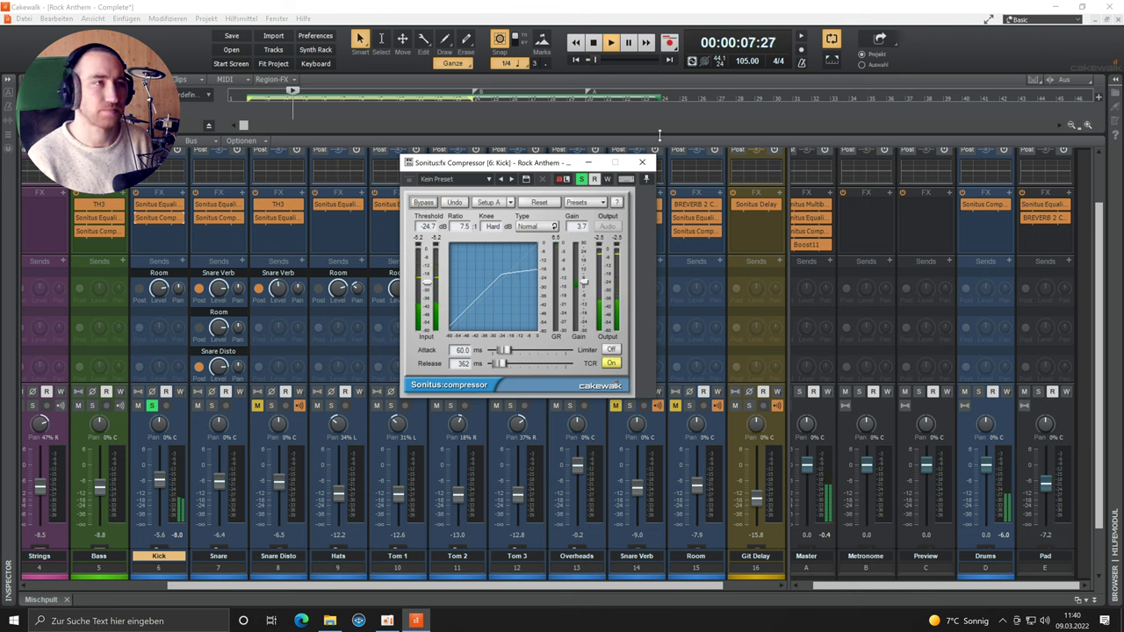
left_click(646, 164)
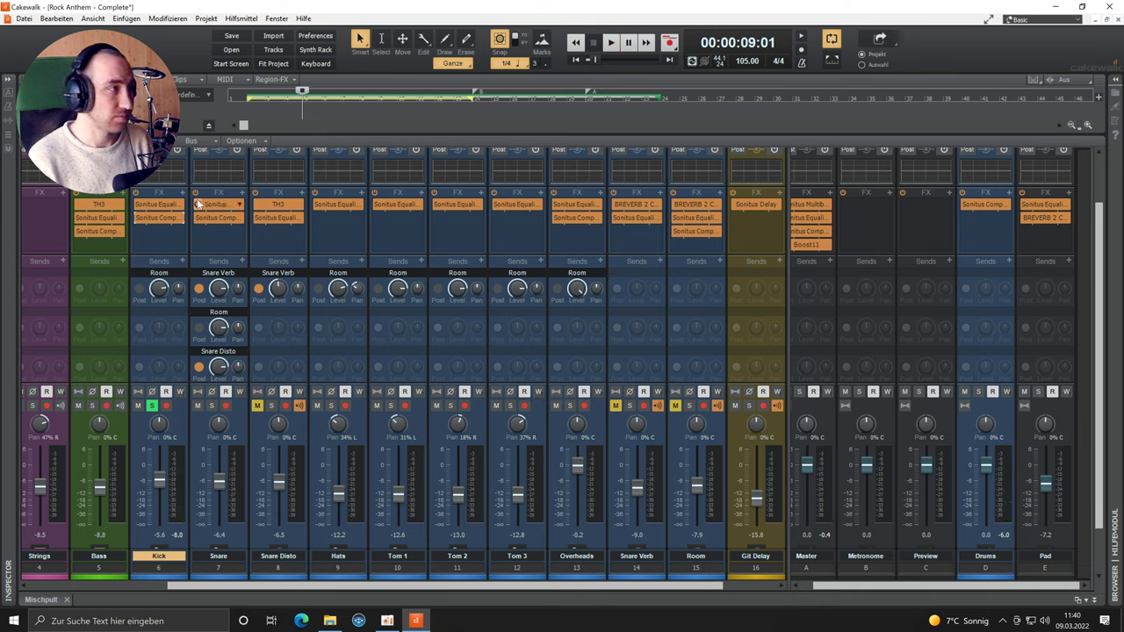
Switch off the Snare's equalizer and compressor, play the soloed Snare, and open its Sonitus Equalizer
left_click_drag(198, 204, 207, 232)
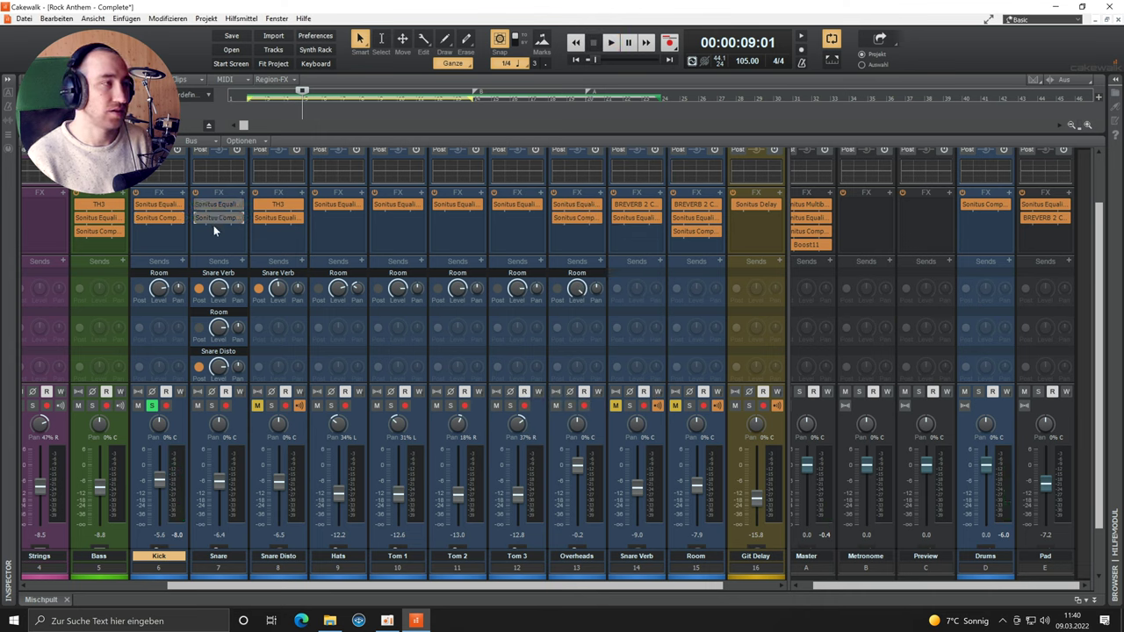
key("space")
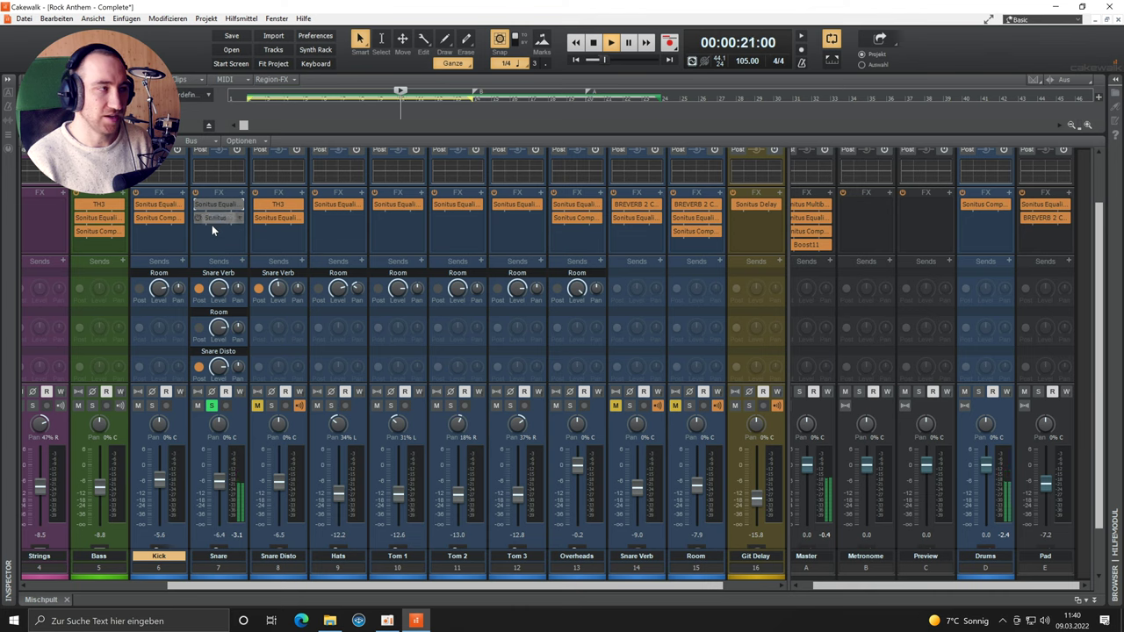
double_click(219, 205)
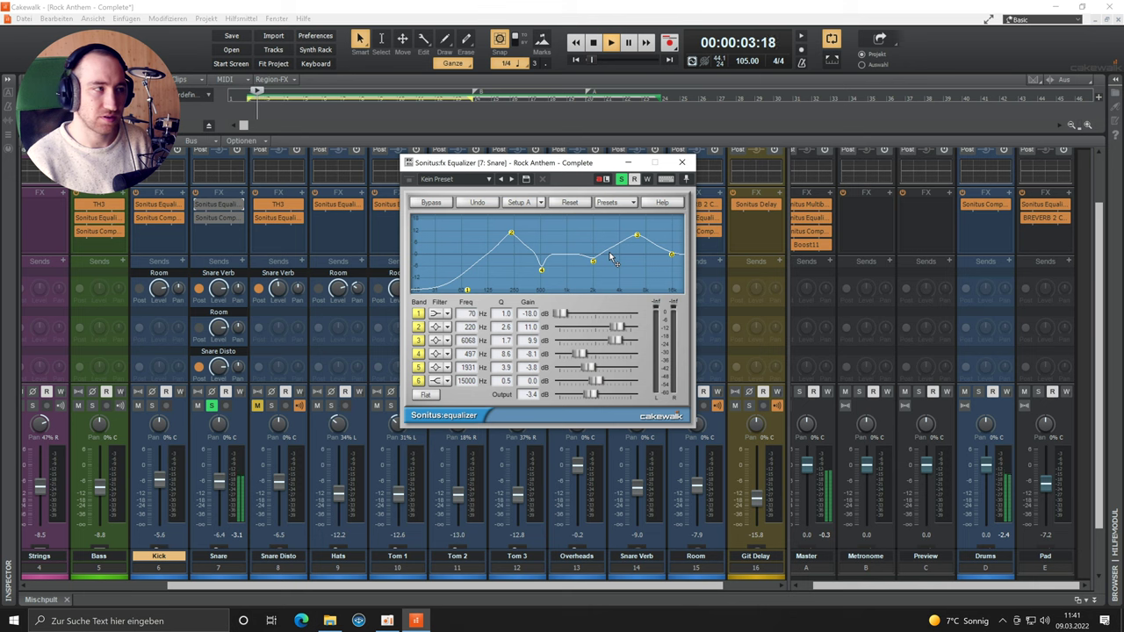
Toggle the Snare's Sonitus Equalizer during playback to compare the sound with and without it
left_click(198, 205)
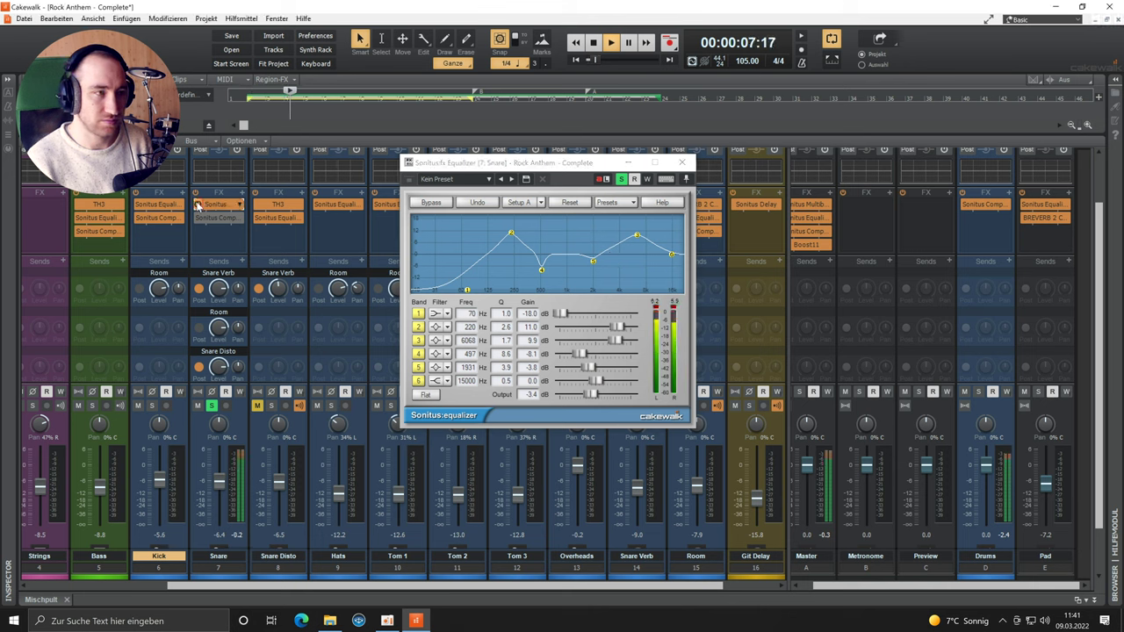
left_click(198, 205)
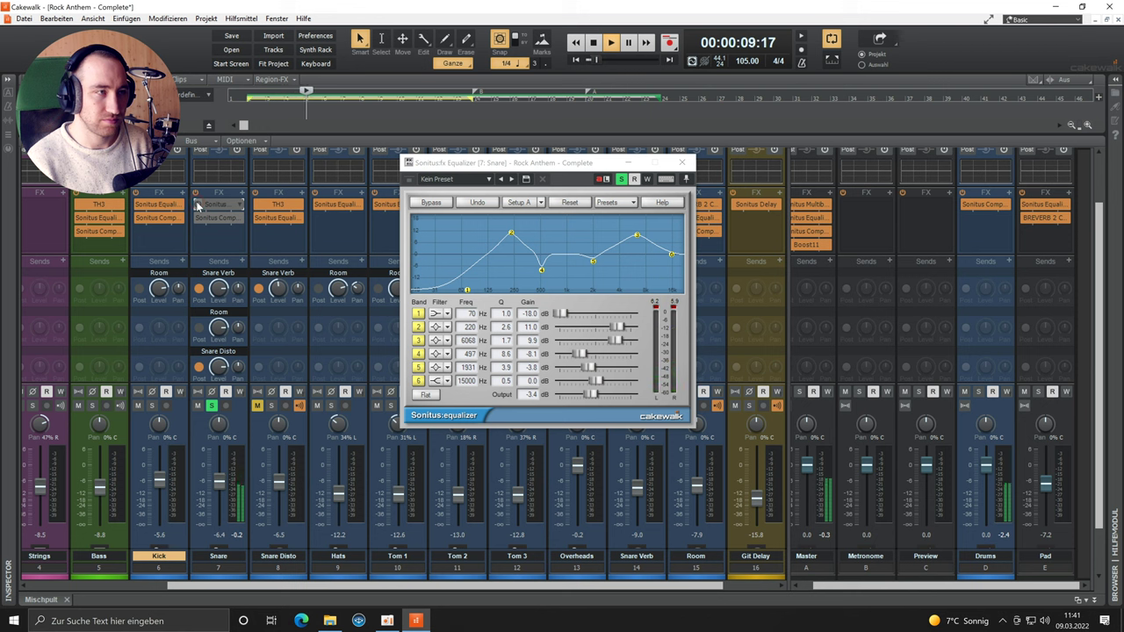
left_click(197, 205)
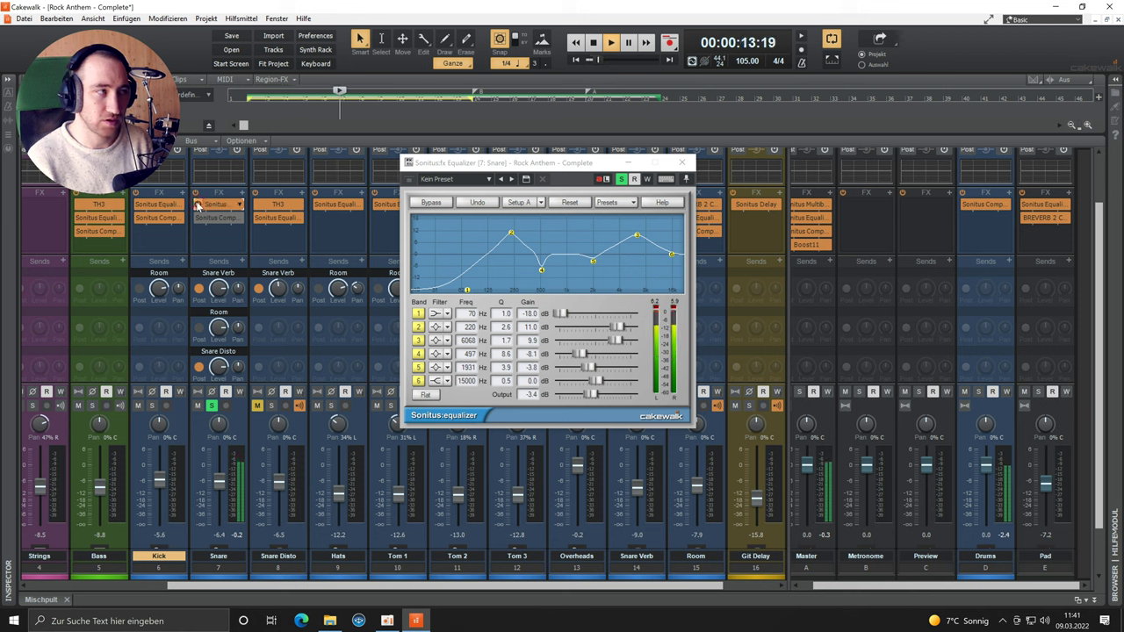
left_click(198, 205)
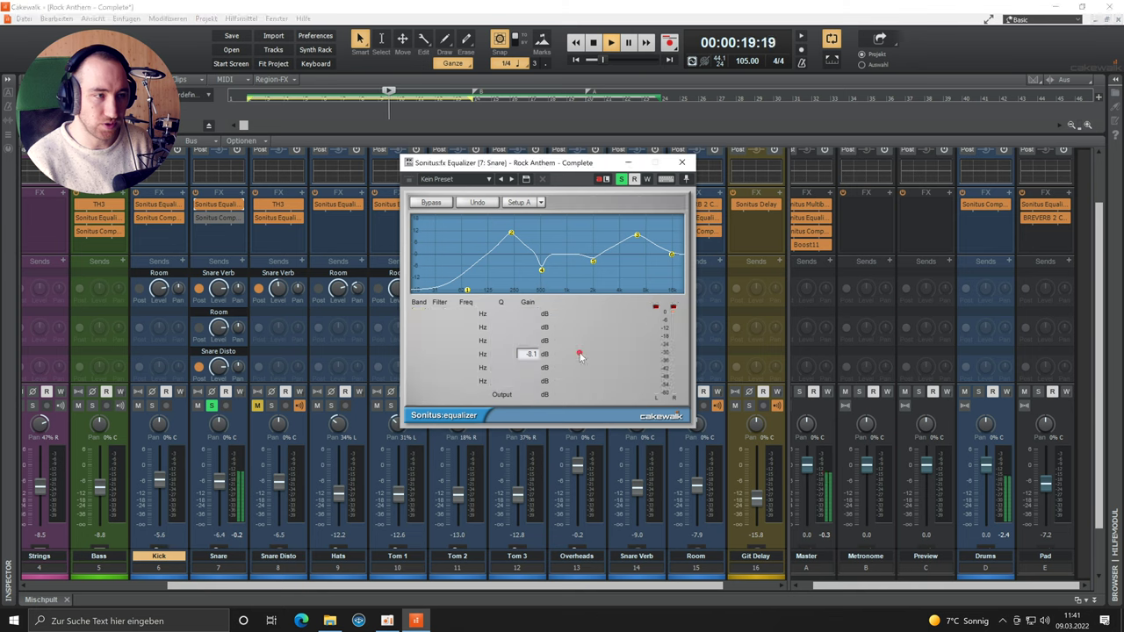
Boost the 497 Hz band of the Snare equalizer to 8.5 dB, audition it, and lower the band to -5.4 dB
left_click_drag(581, 355, 612, 355)
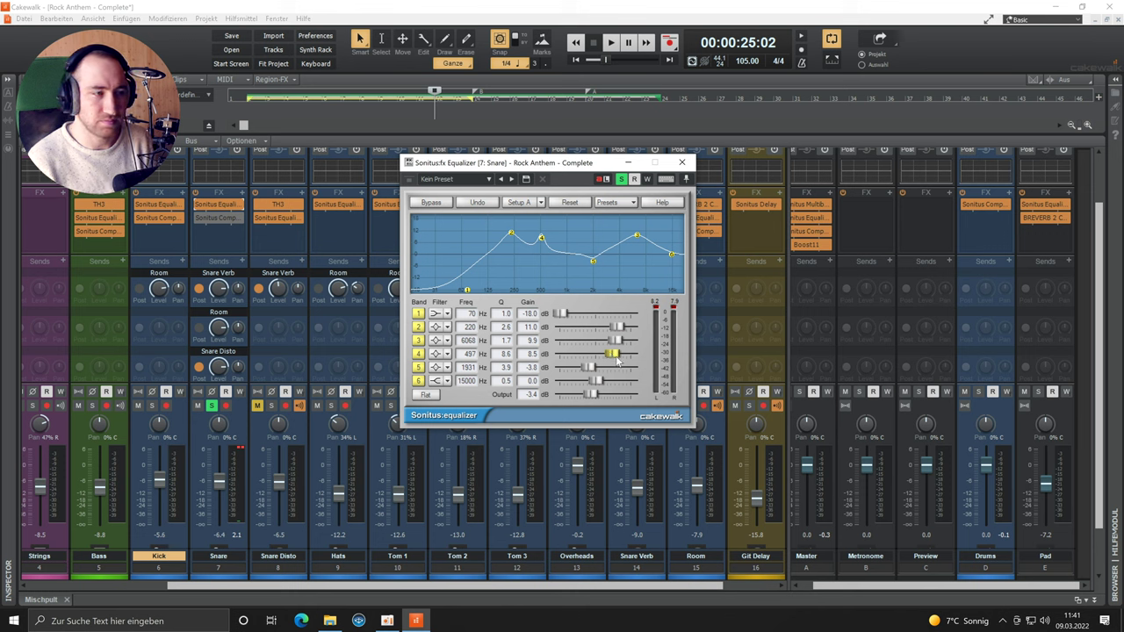
key("space")
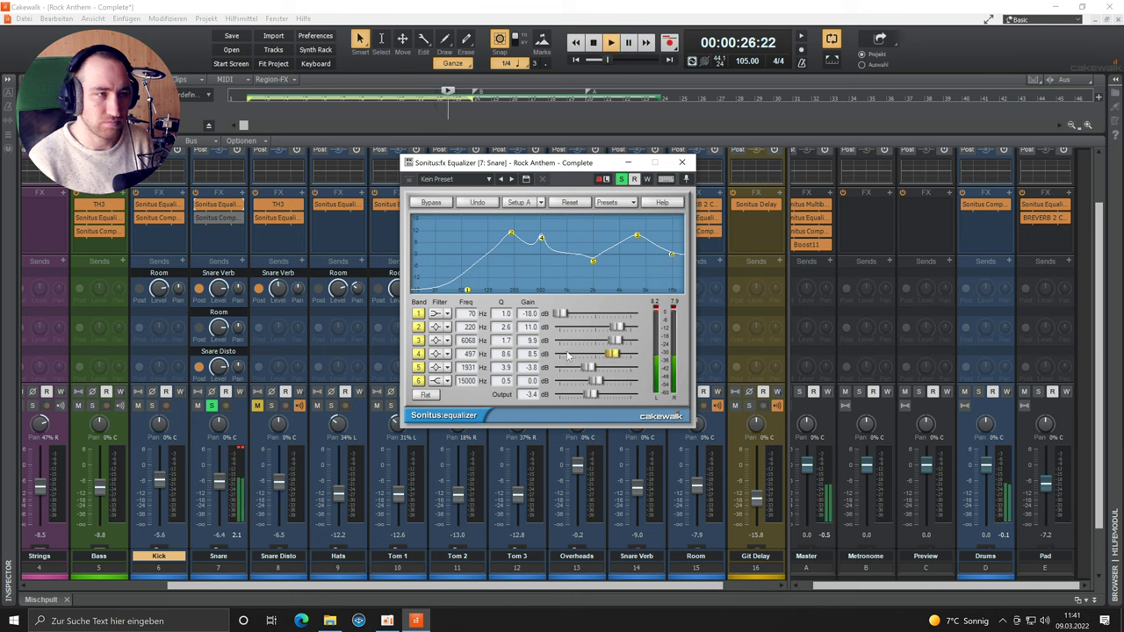
left_click_drag(612, 354, 583, 354)
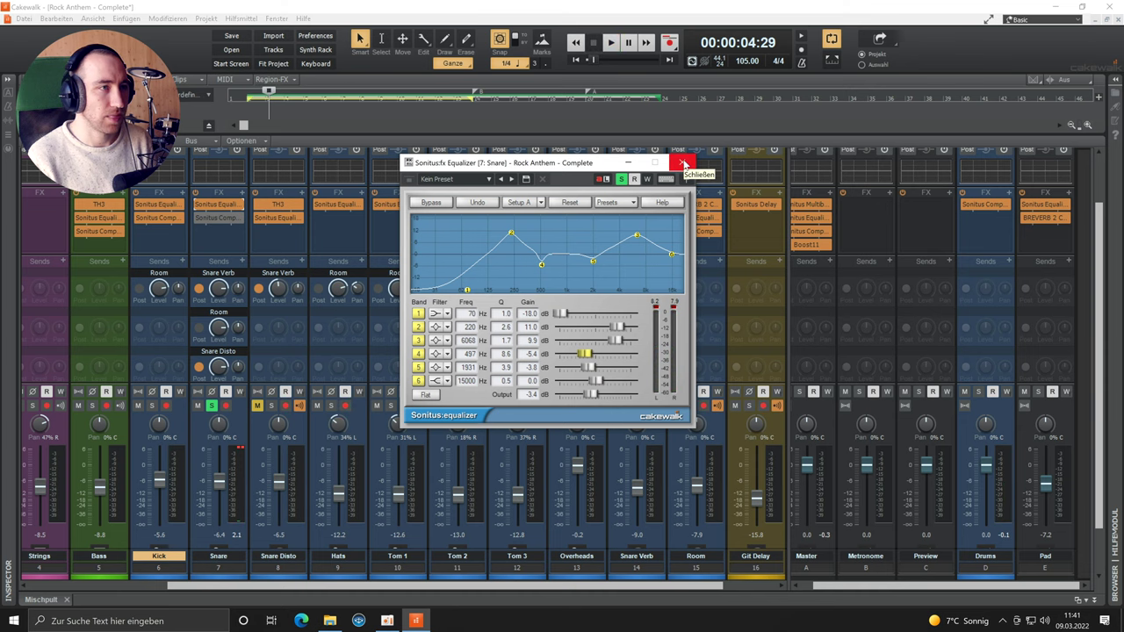
Open the Snare's Sonitus Compressor, toggle it during playback to compare the sound, and close it
left_click(212, 219)
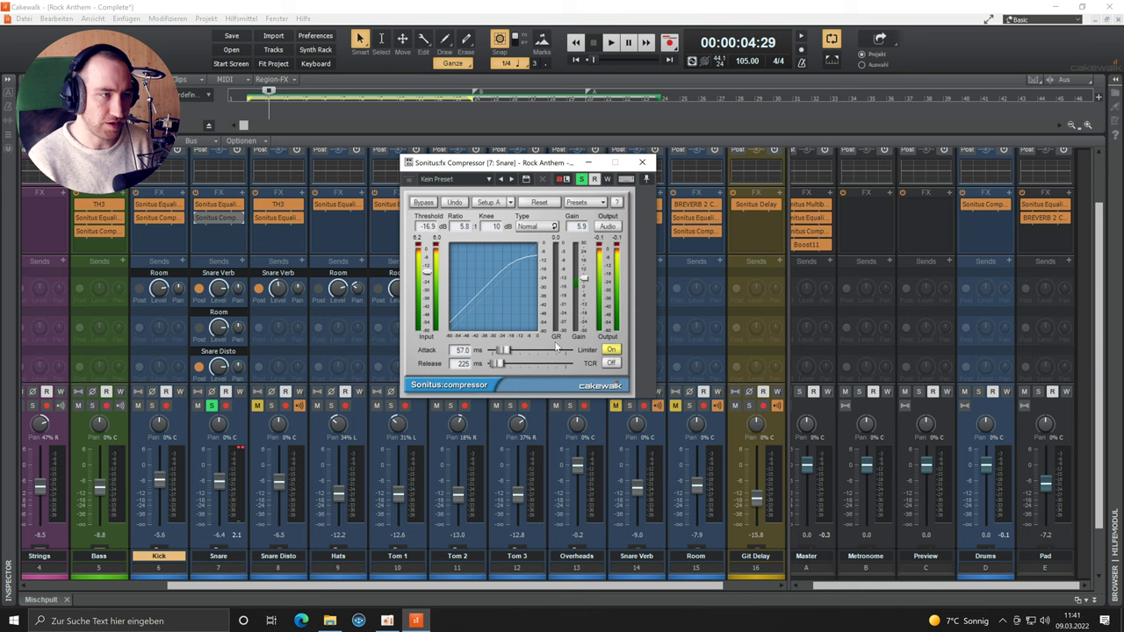
key("space")
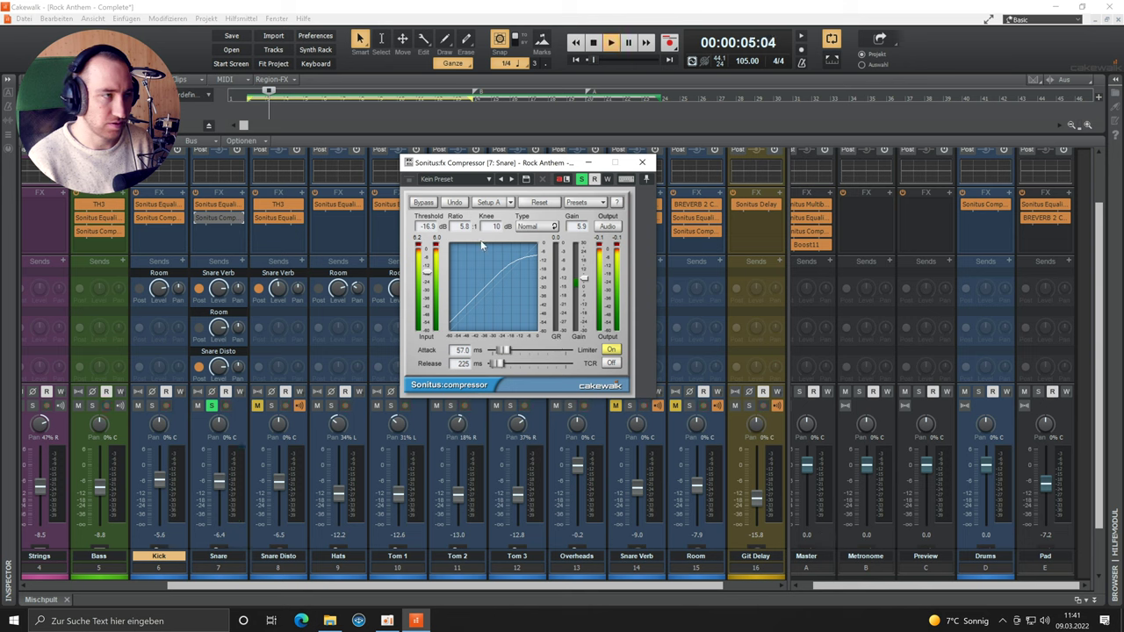
left_click(197, 218)
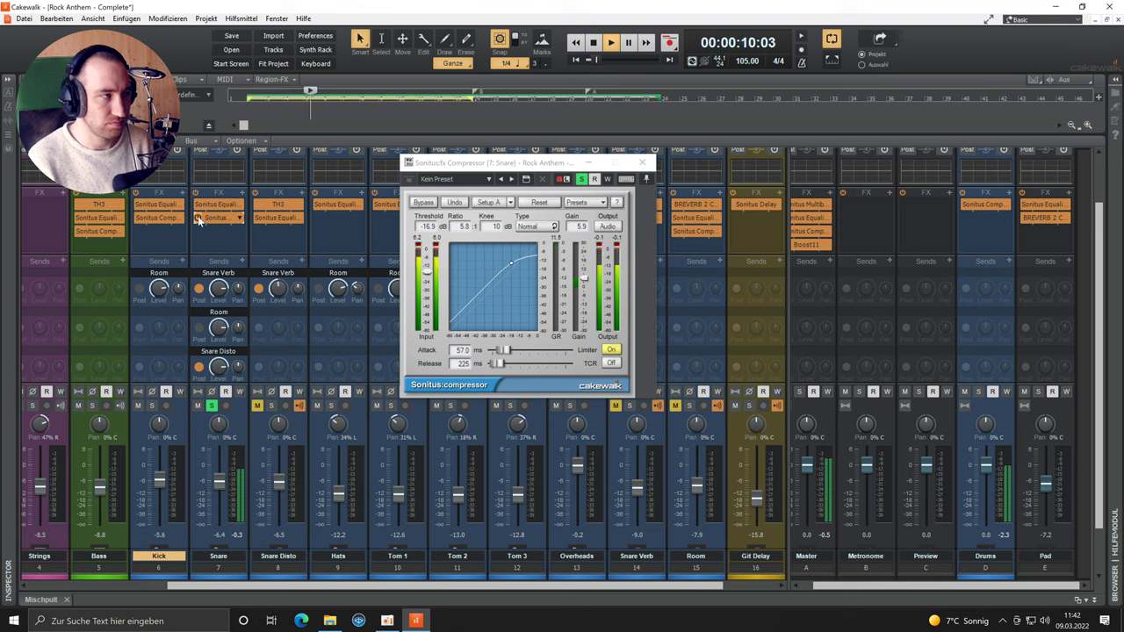
left_click(197, 217)
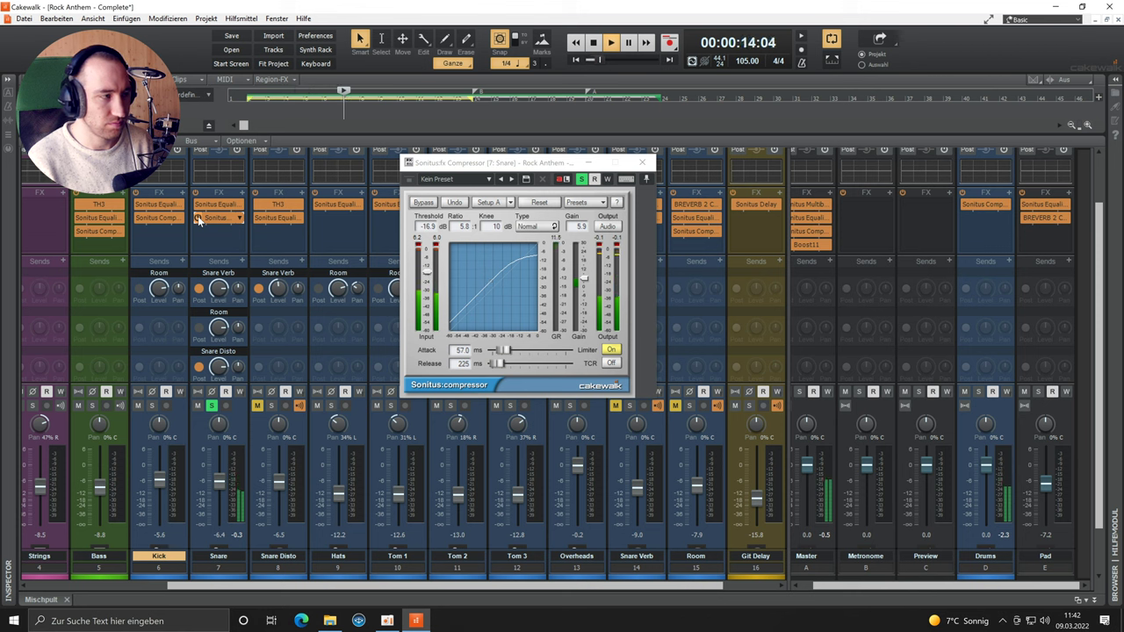
left_click(644, 165)
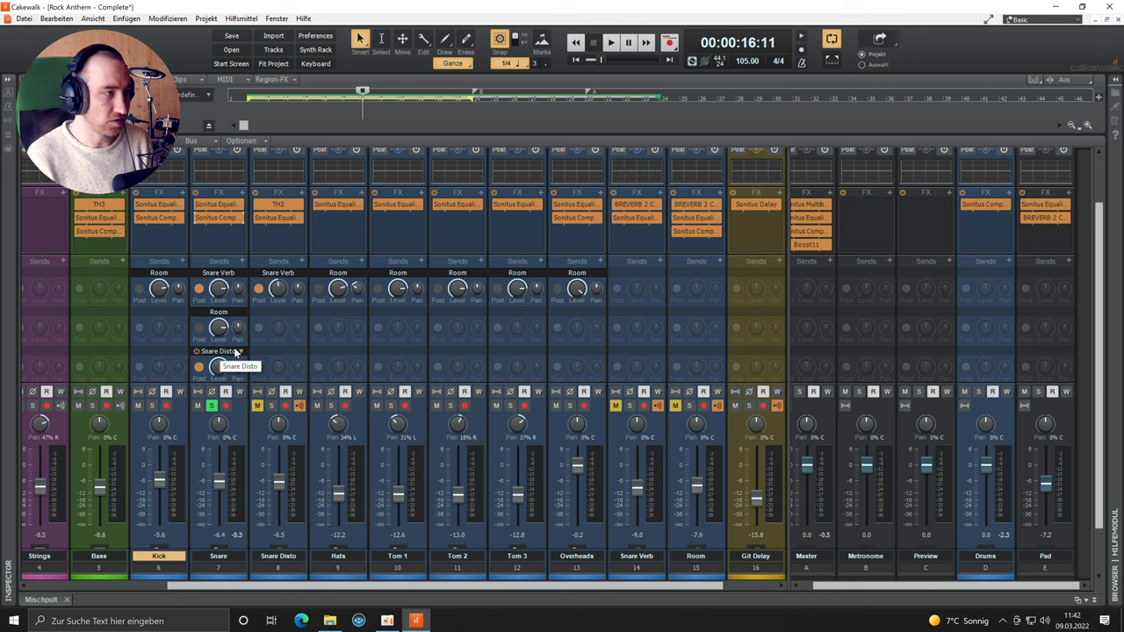
Switch off TH3 and the equalizer on Snare Disto, then unmute the track and play it soloed without effects
left_click(258, 205)
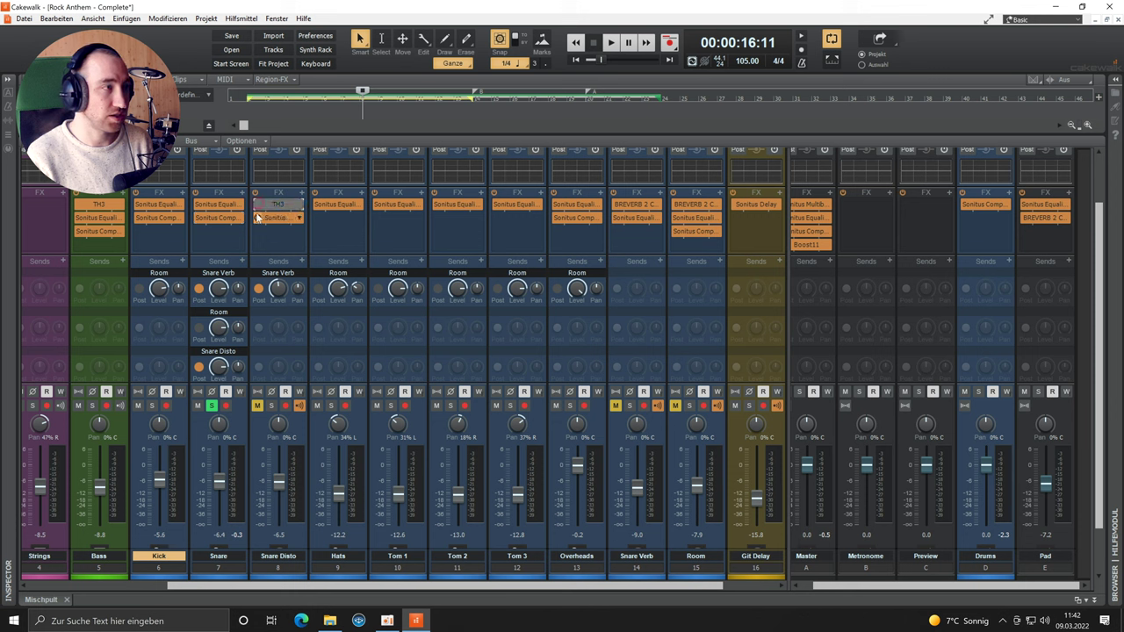
left_click(257, 405)
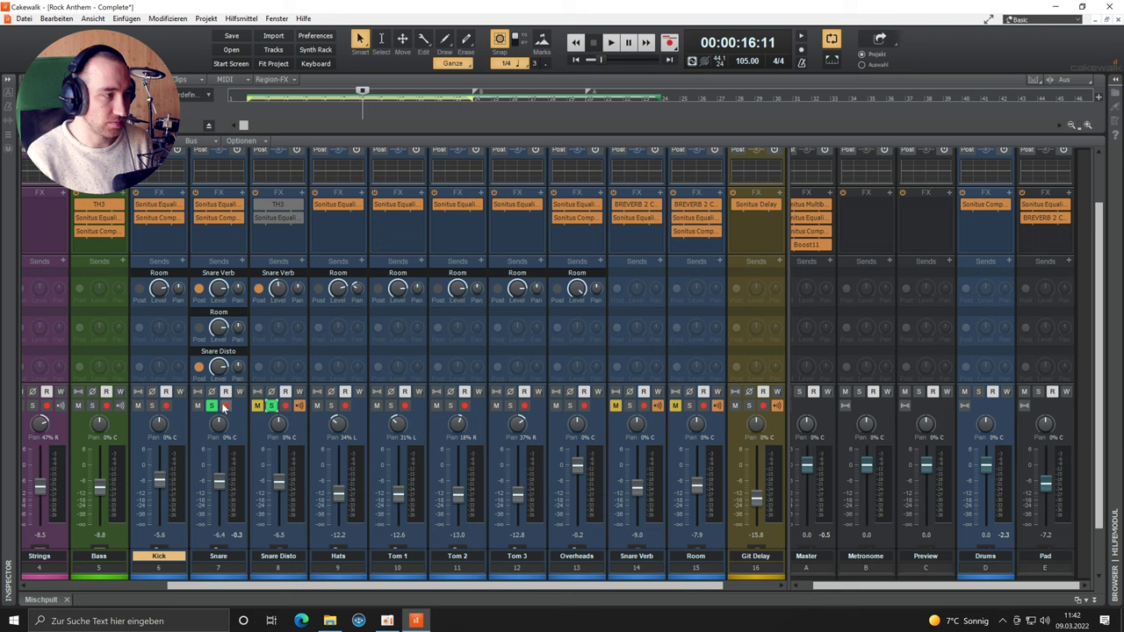
left_click(271, 406)
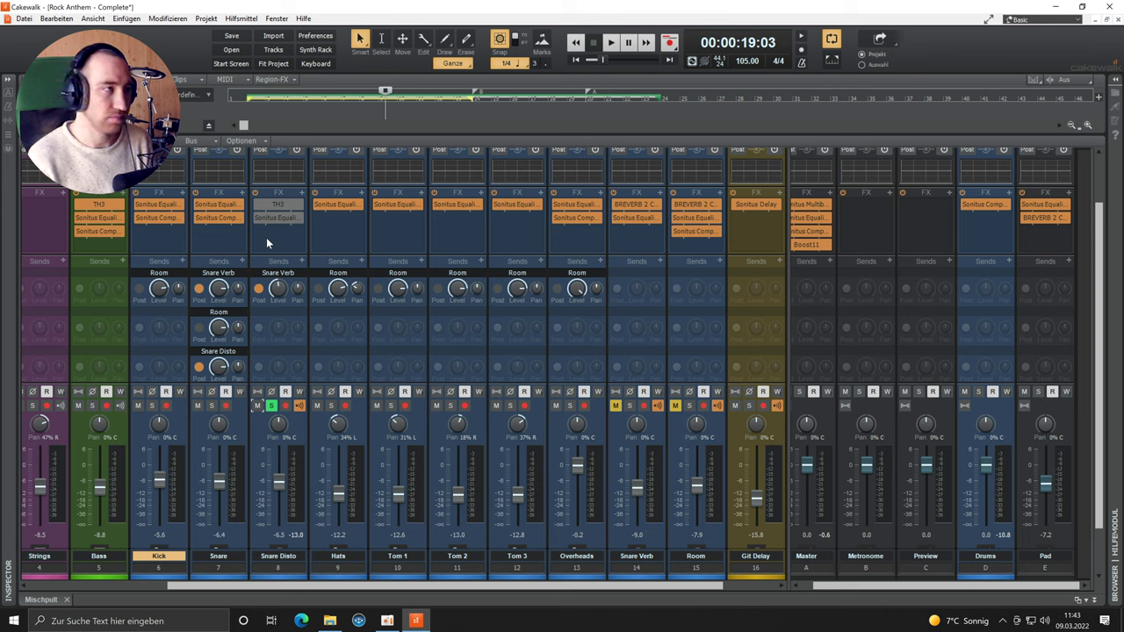
key("space")
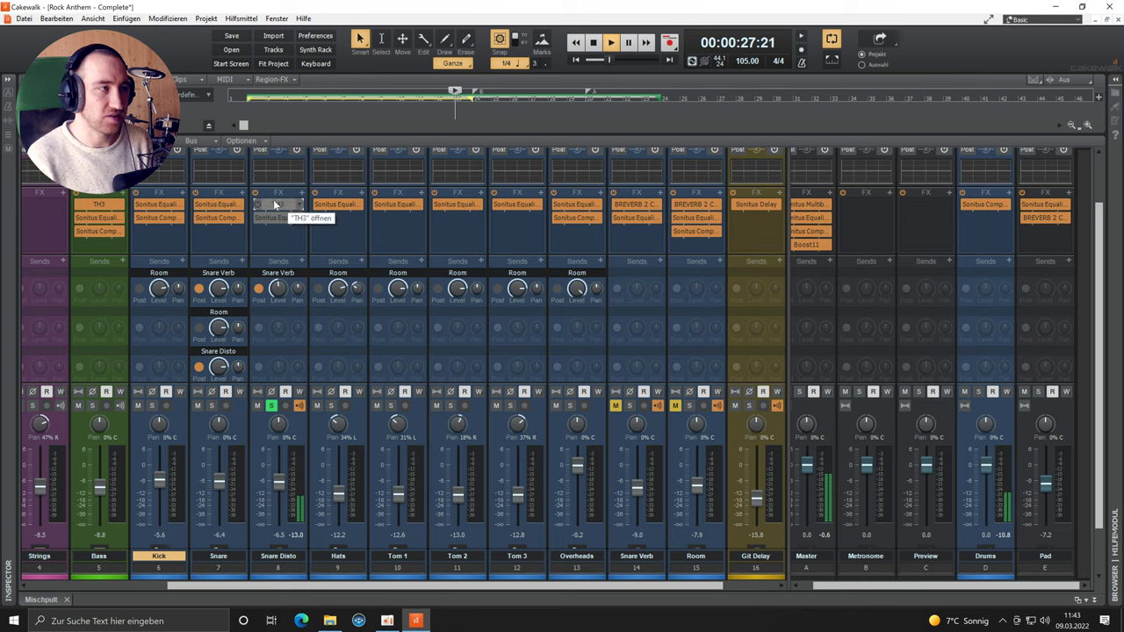
Open TH3 on Snare Disto and switch TH3 and the Sonitus Equalizer back on during playback
double_click(281, 205)
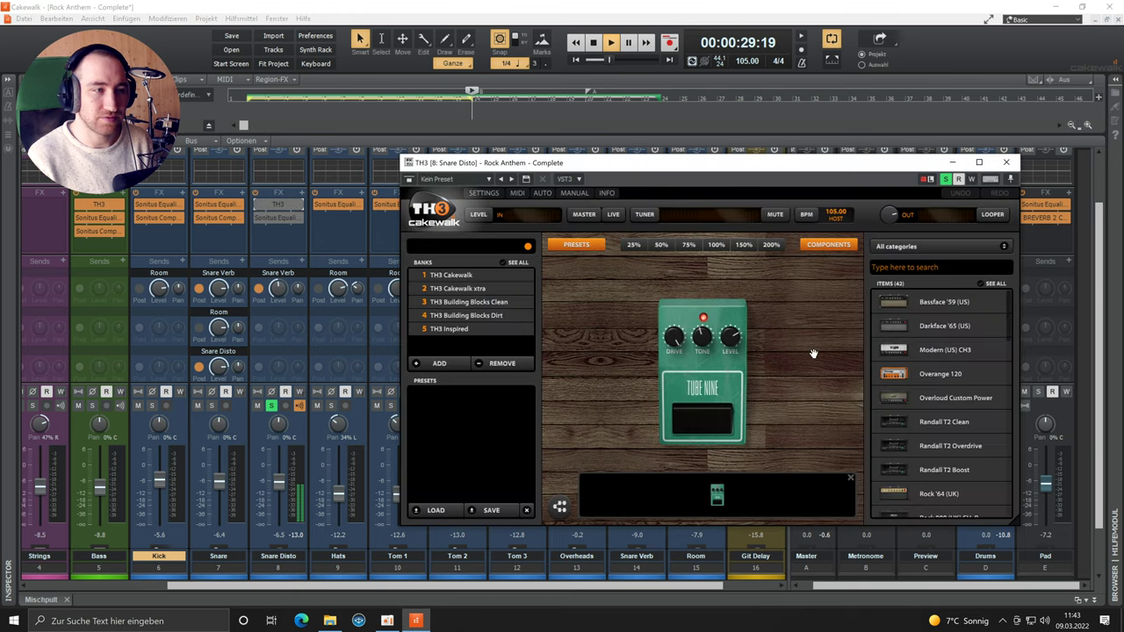
left_click(258, 205)
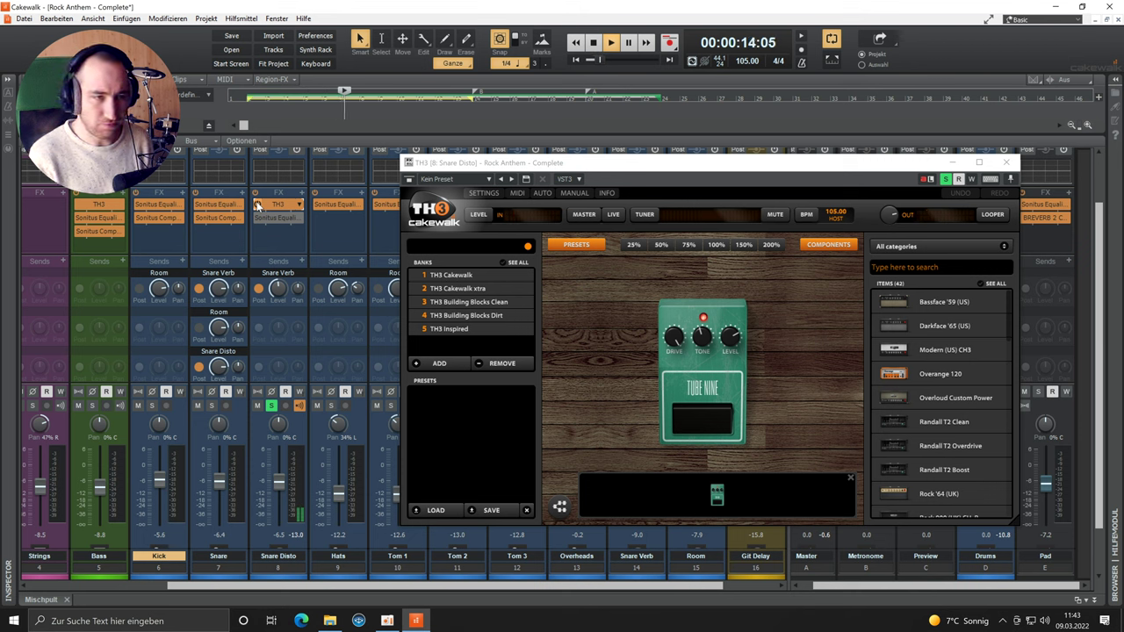
left_click_drag(257, 204, 259, 216)
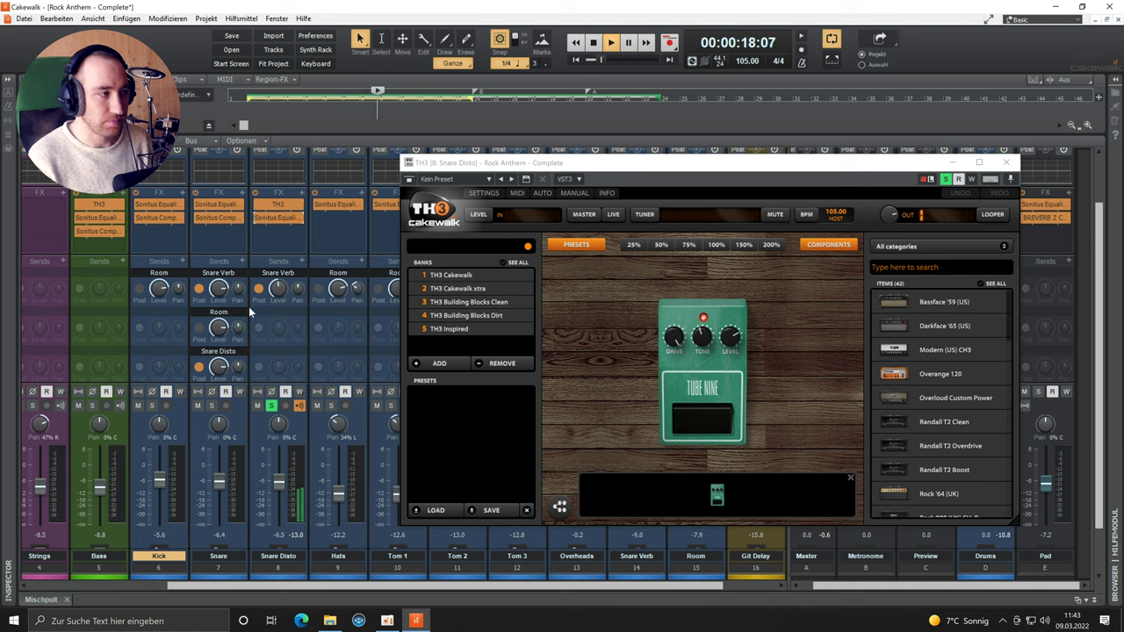
Solo the Snare instead of Snare Disto, toggle Snare Disto's mute to compare the sound, and close TH3
left_click(211, 404)
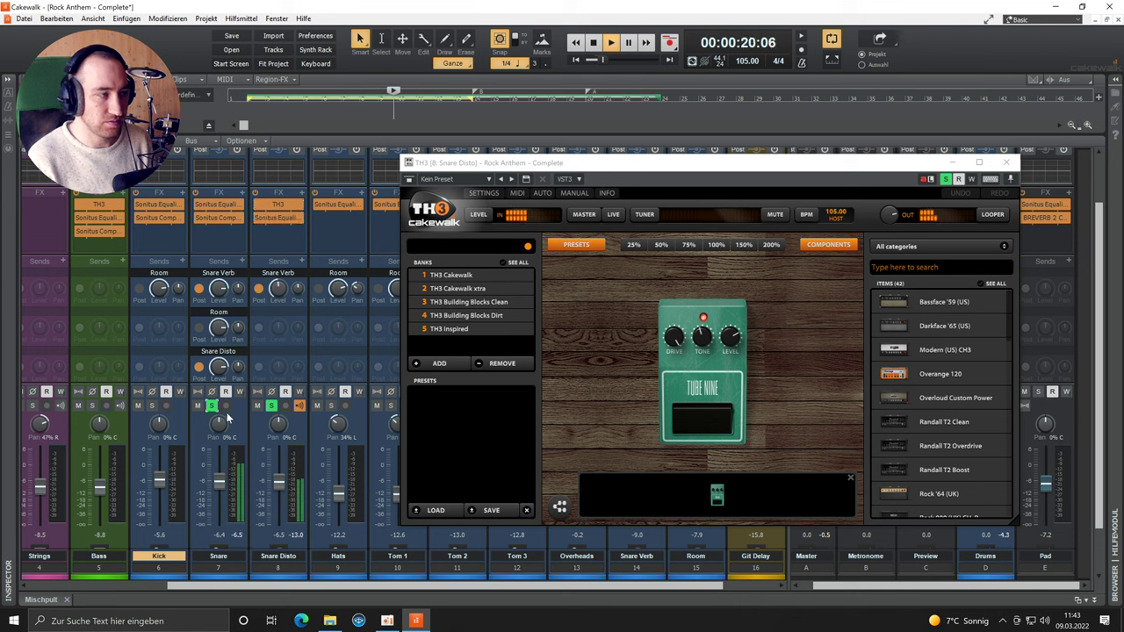
left_click(271, 406)
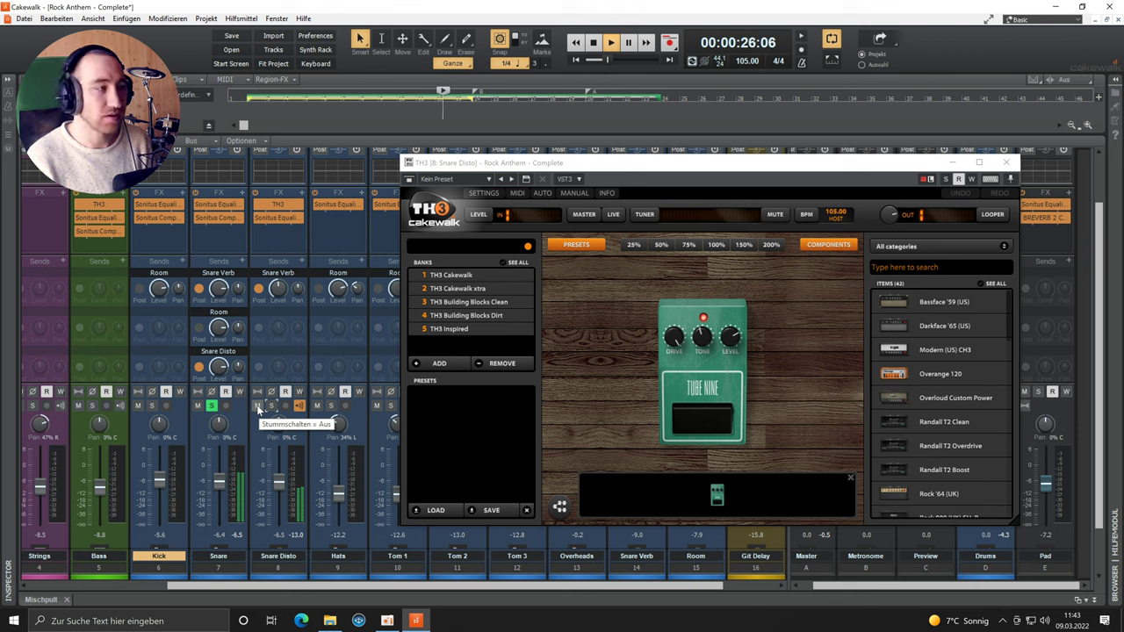
left_click(256, 406)
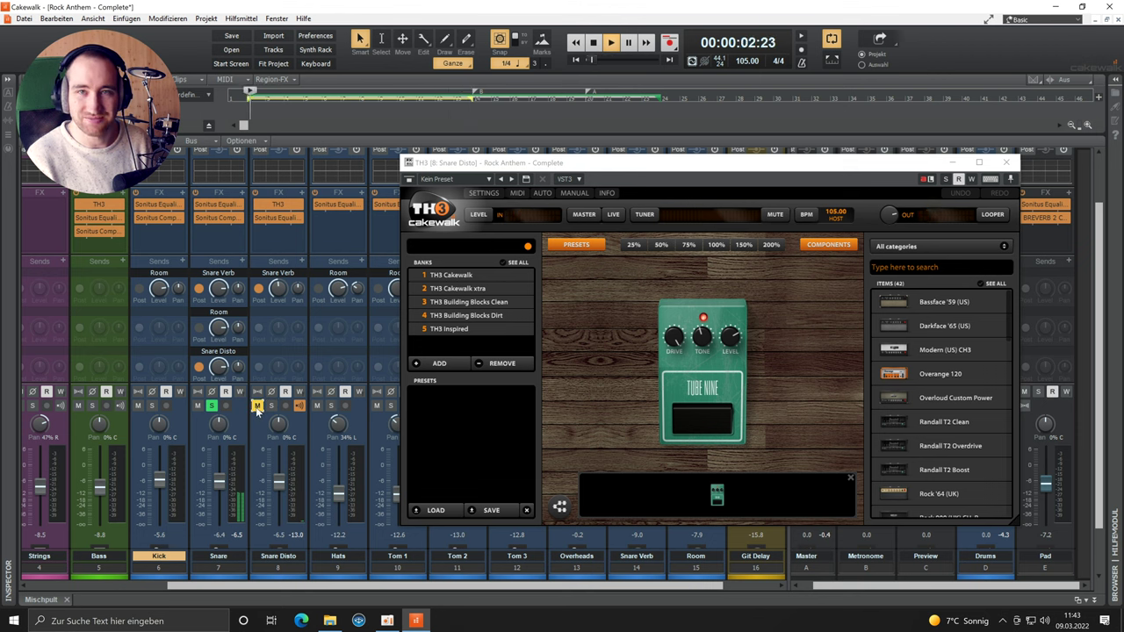
left_click(256, 406)
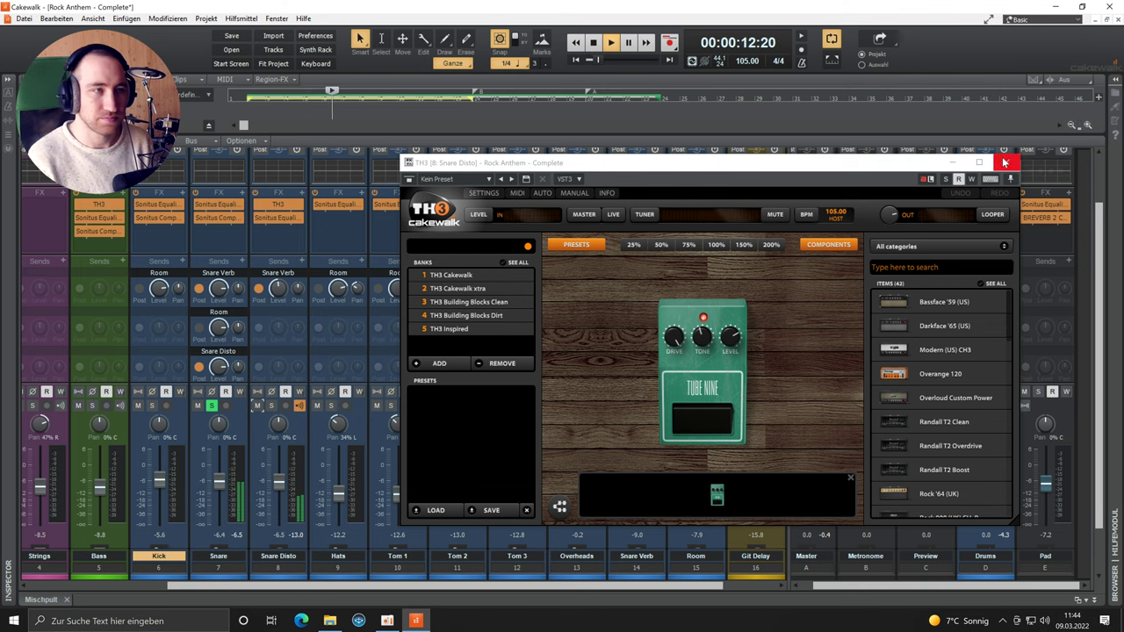
left_click(1005, 164)
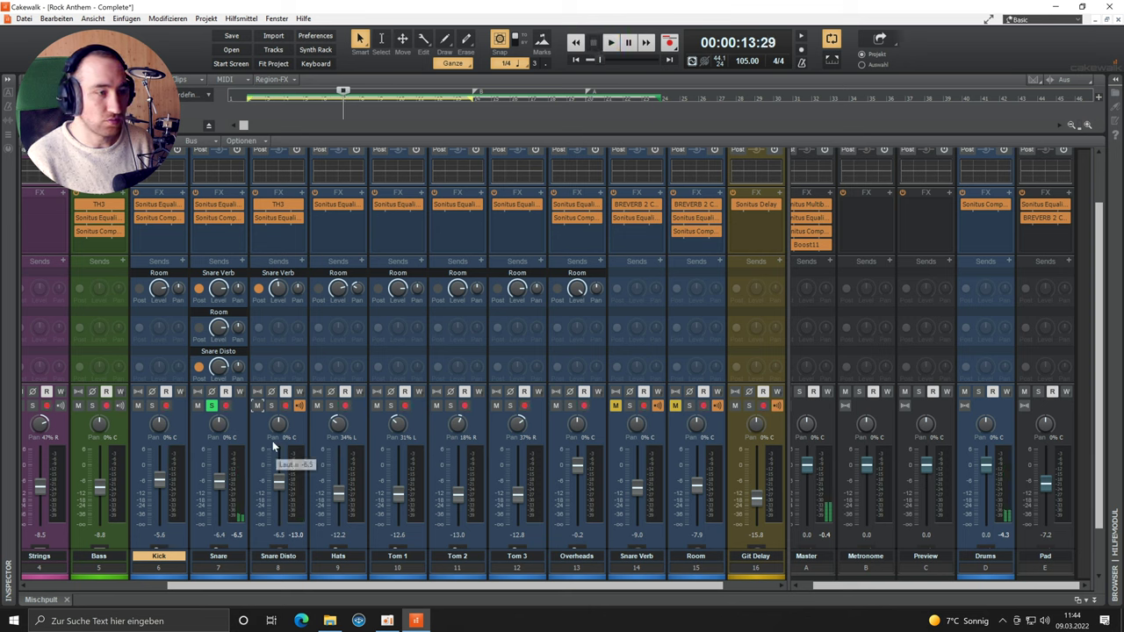
Unmute Snare Verb and play the soloed Snare with its reverb
left_click(615, 406)
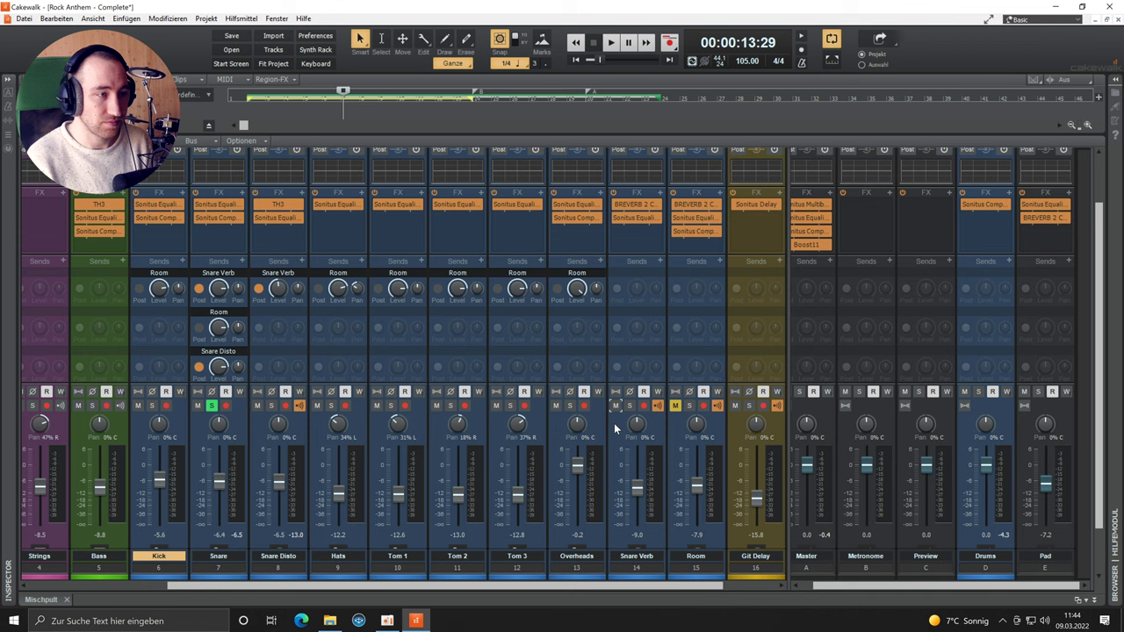
key("space")
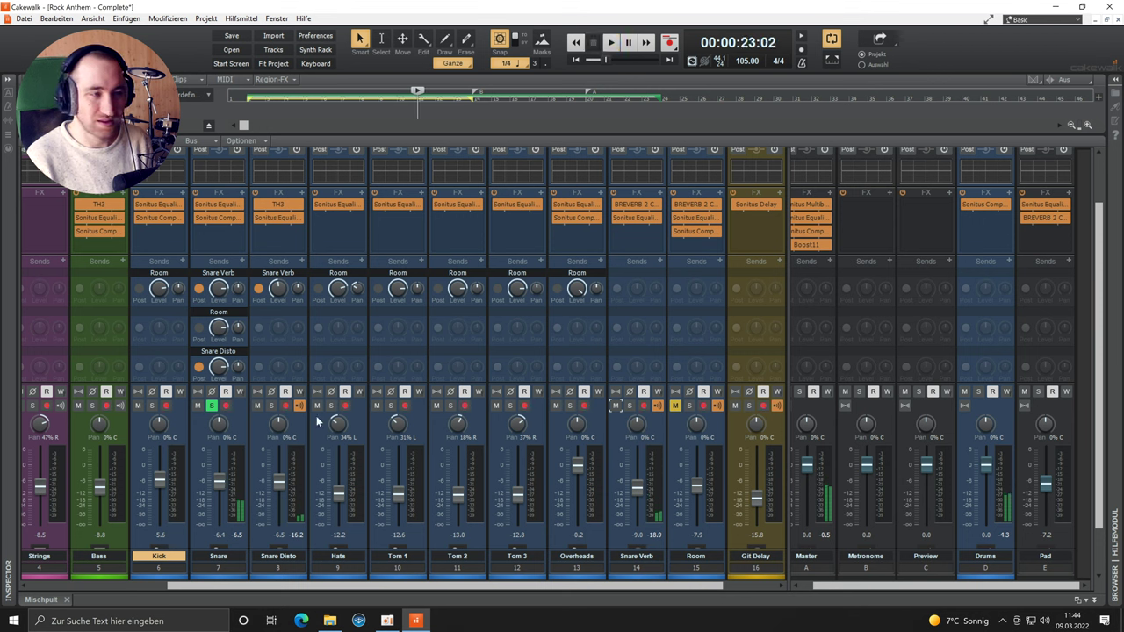
key("space")
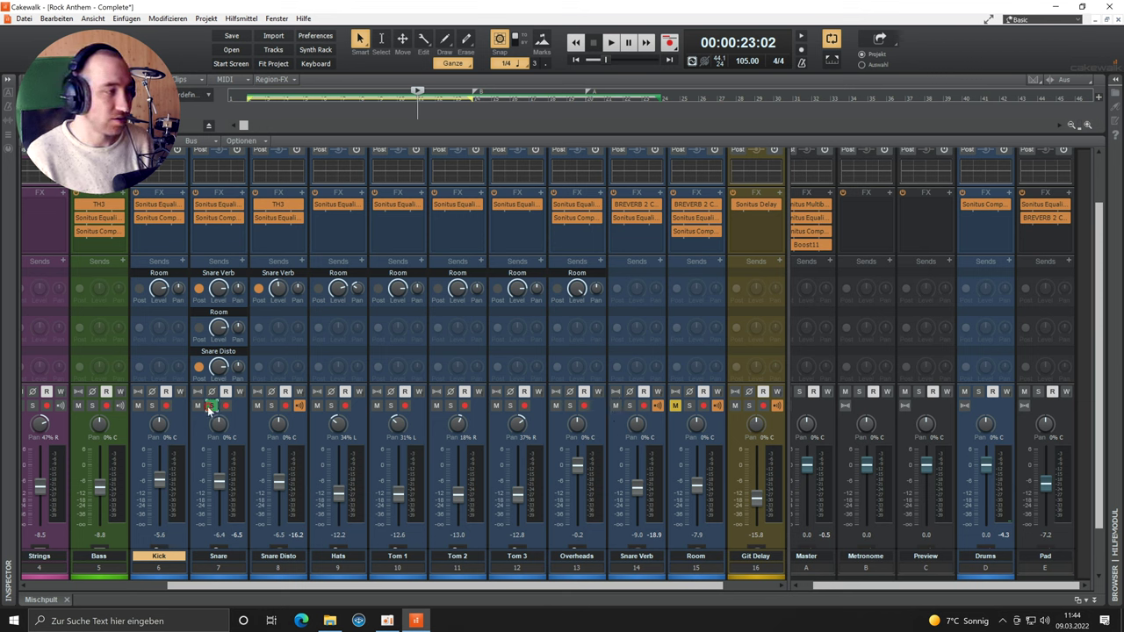
Examine the Sonitus Equalizer curves of Hats, Tom 1 and Overheads, closing each one
double_click(343, 206)
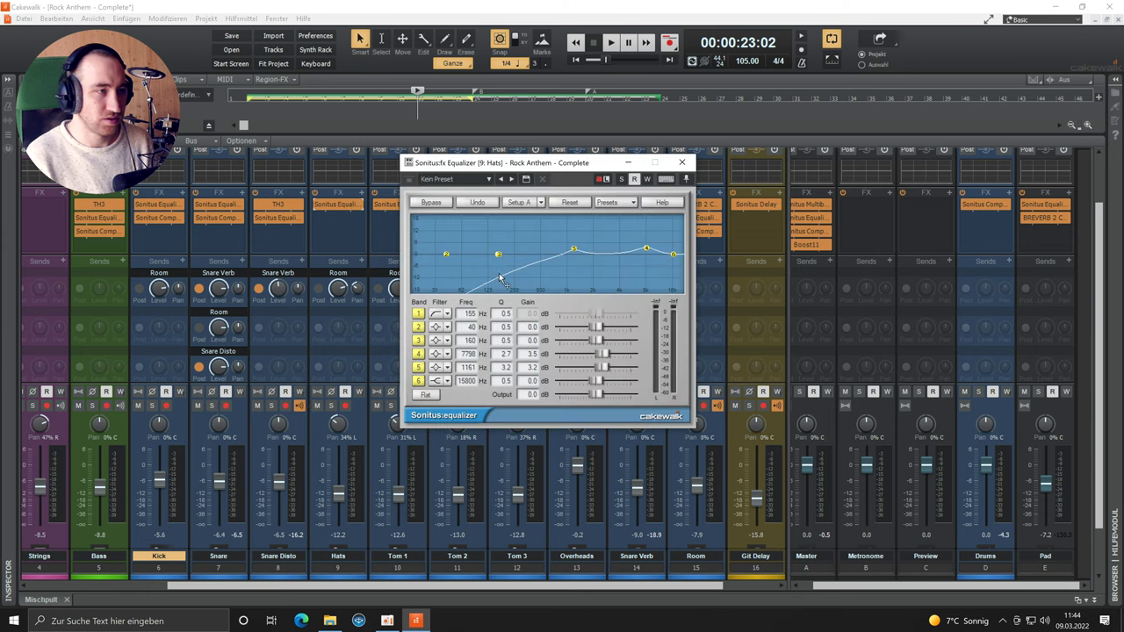
left_click(680, 164)
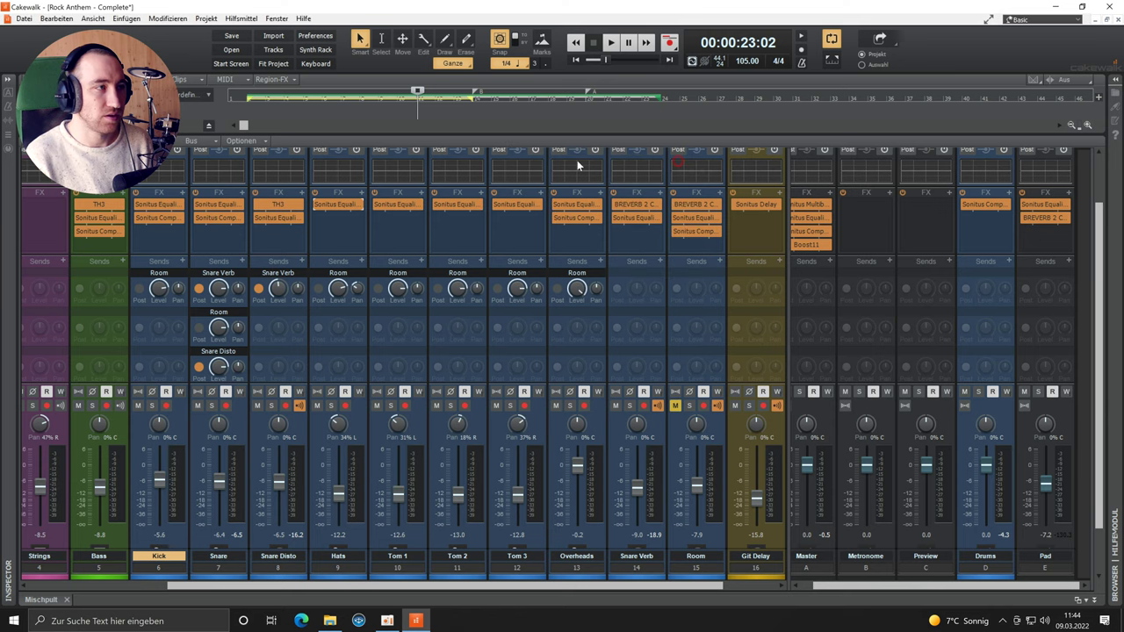
double_click(403, 204)
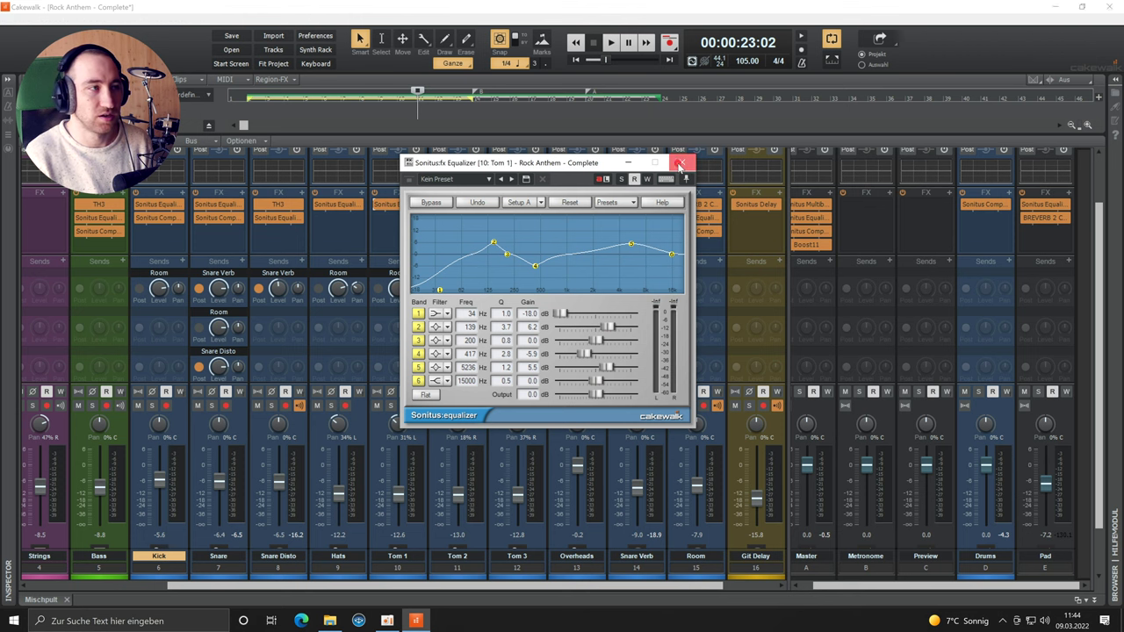
left_click(682, 163)
double_click(578, 205)
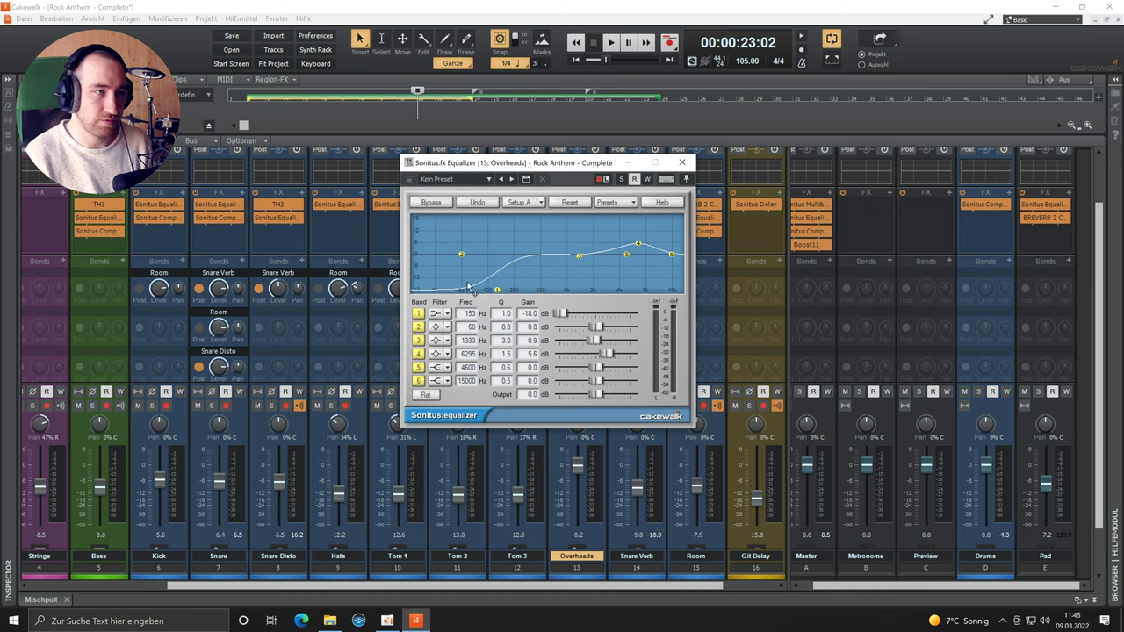
left_click(682, 162)
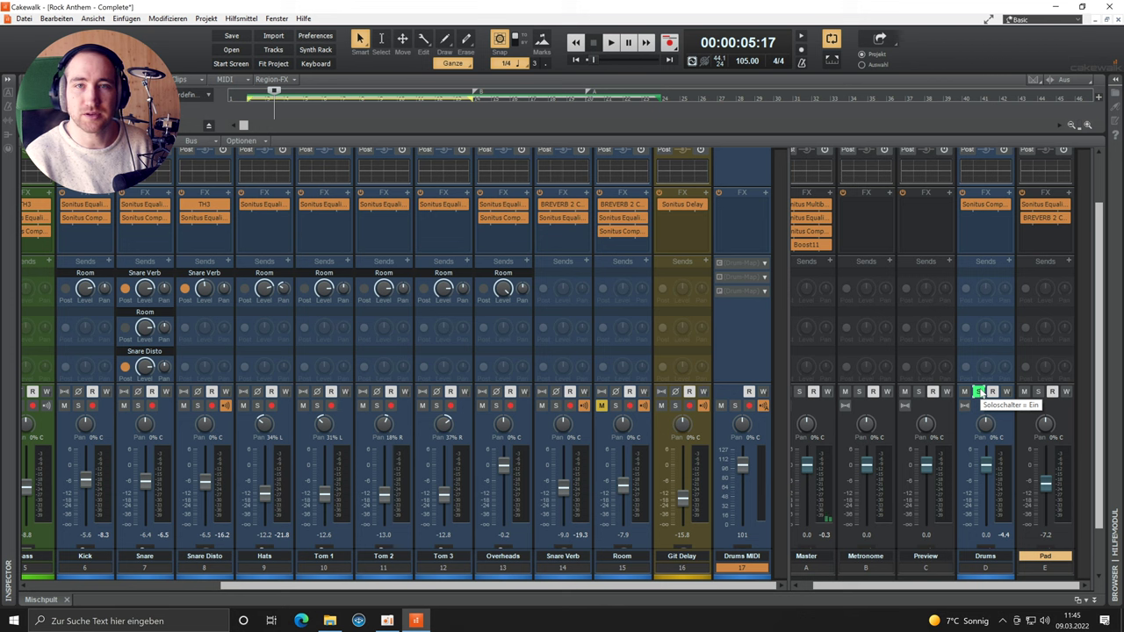
Play back the soloed Drums bus to hear the whole drum mix, and stop playback
key("space")
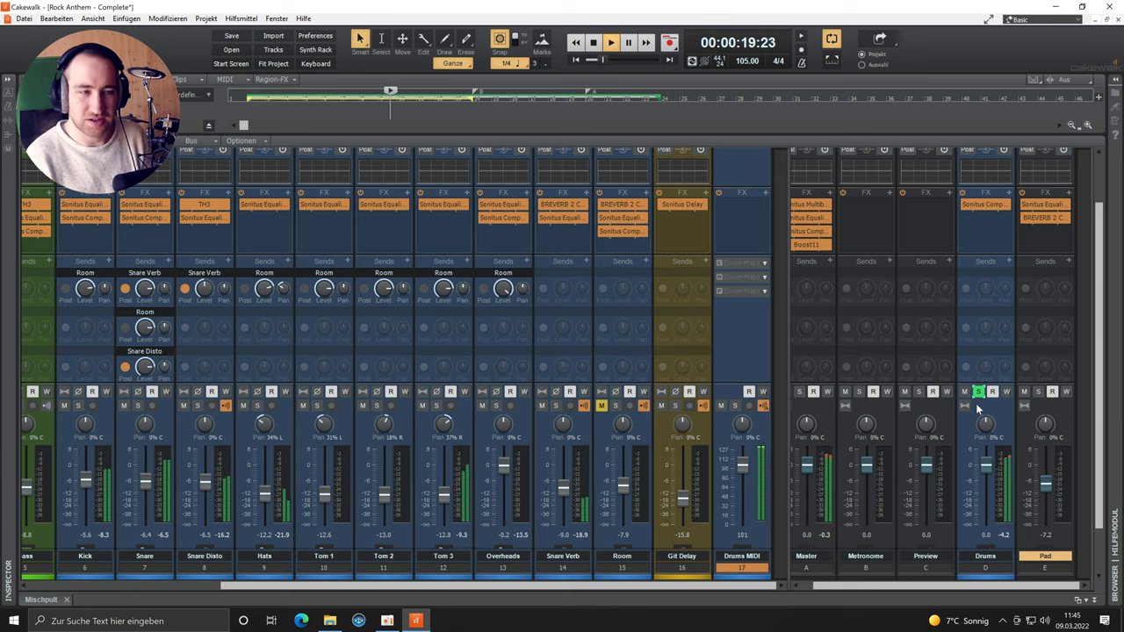
key("space")
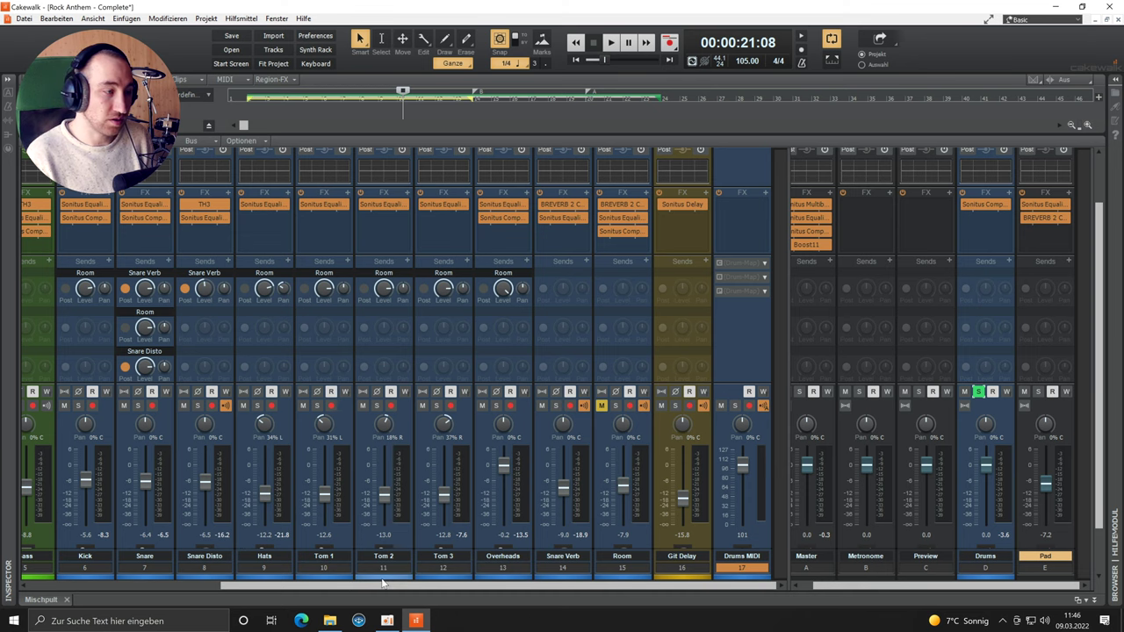
Switch off all effects on the Room track, solo it, and play it without processing
scroll(205, 311, "left", 2)
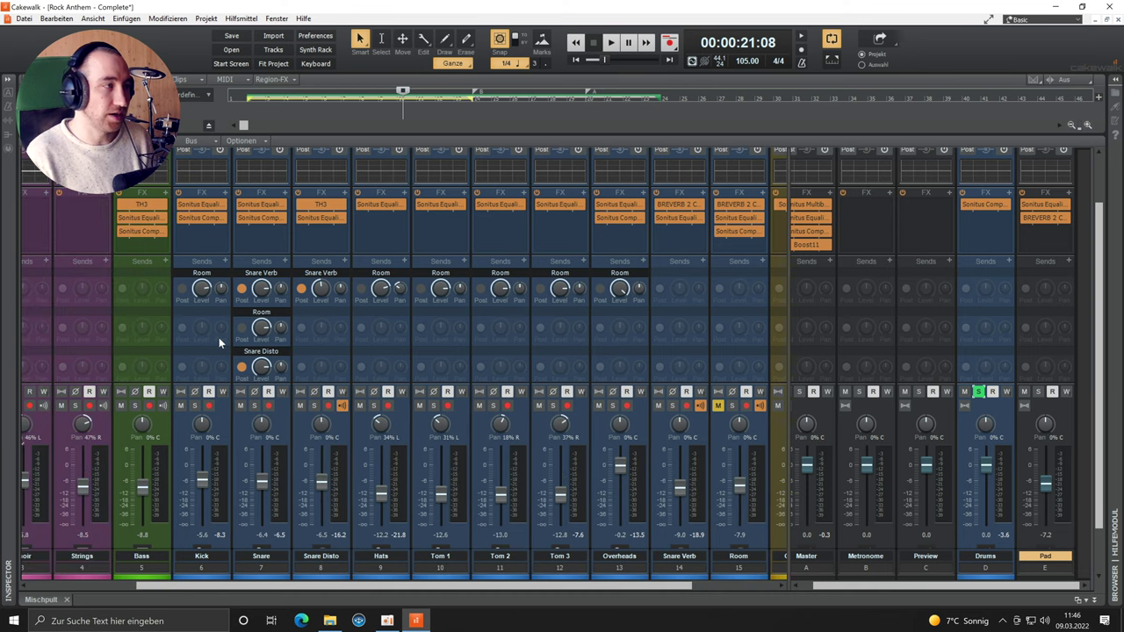
left_click(761, 536)
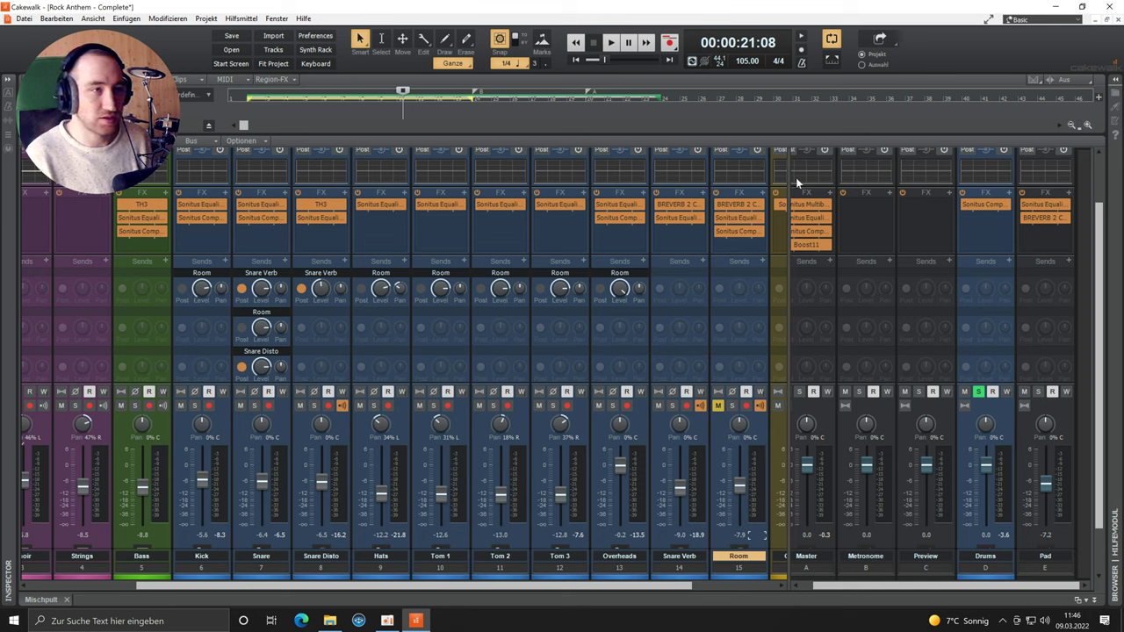
key("space")
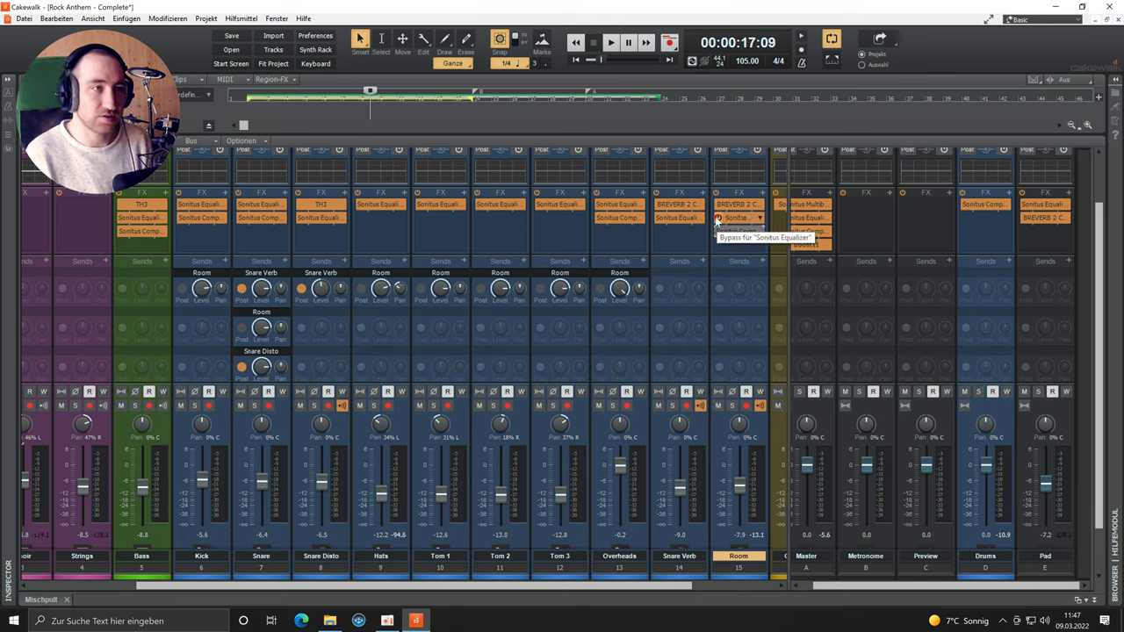
left_click(716, 192)
left_click(733, 405)
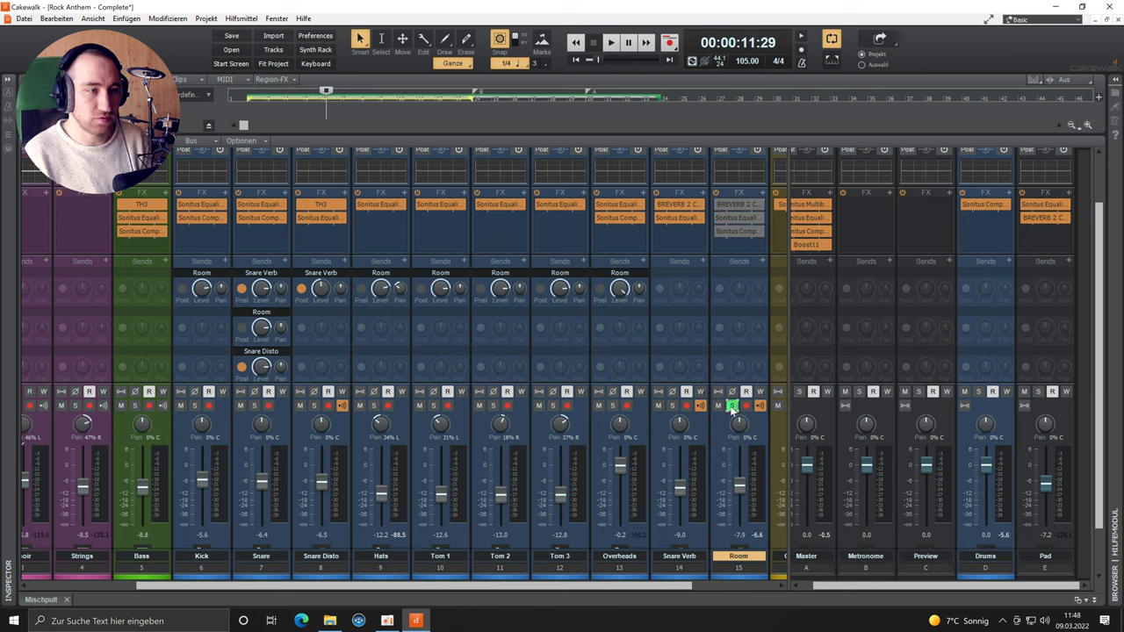
key("space")
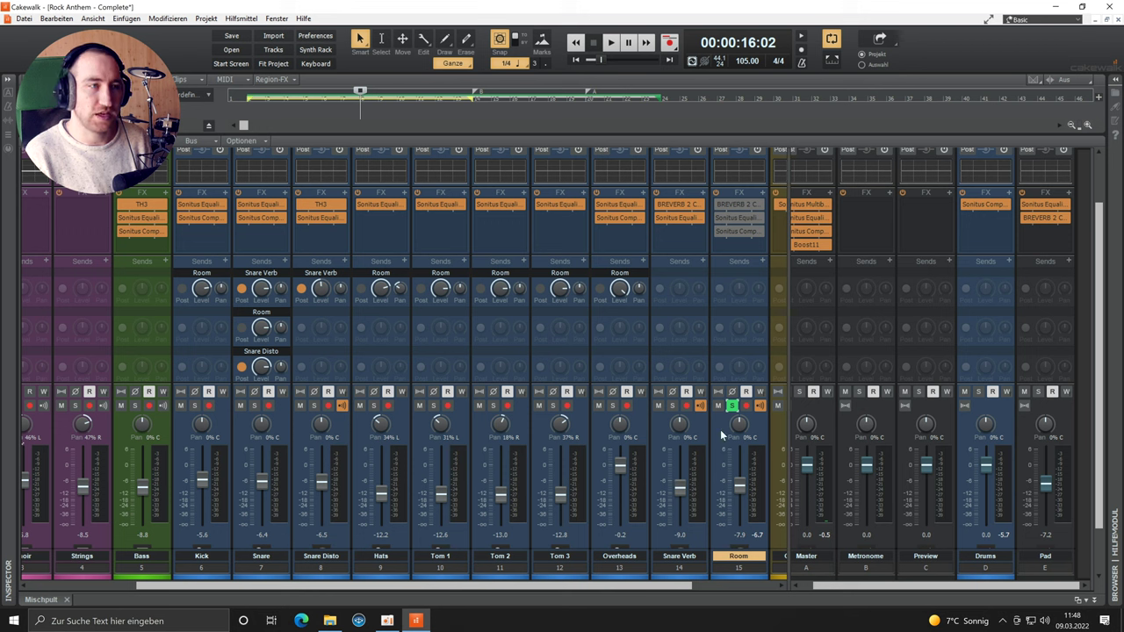
Switch on BREVERB 2 on the Room track and audition the soloed track with only the reverb
left_click(717, 203)
key("space")
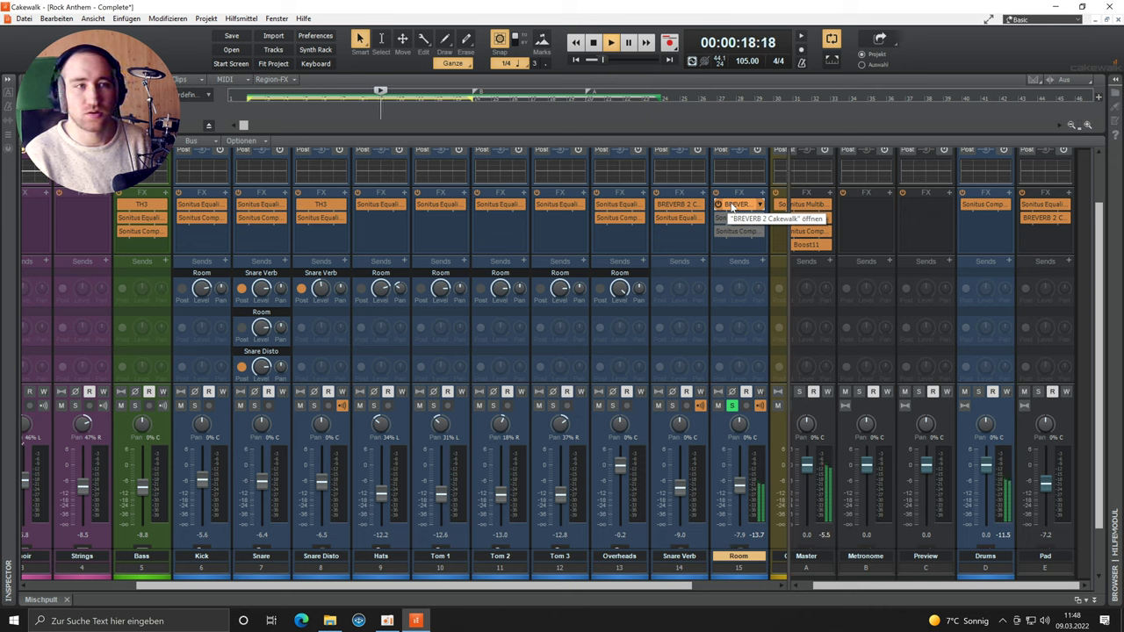
key("space")
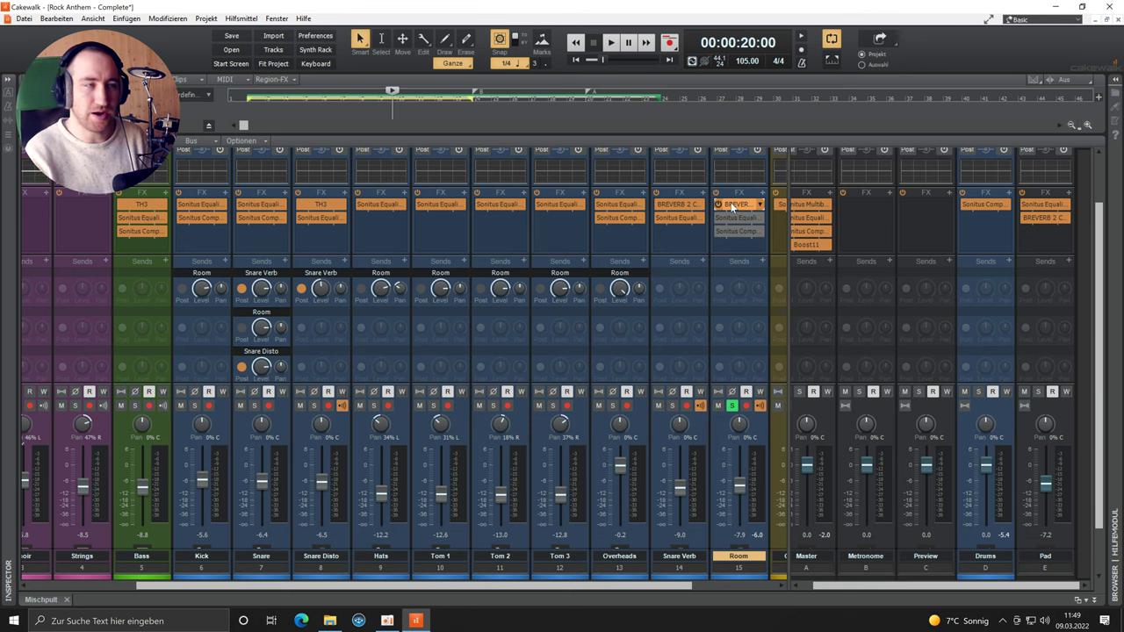
key("space")
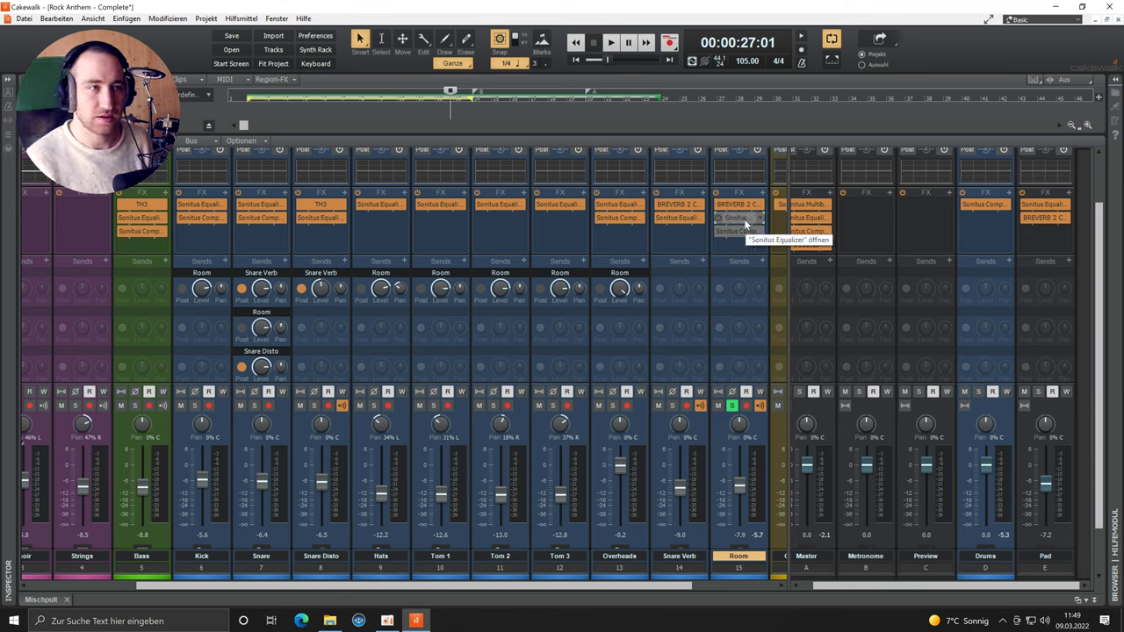
Open the Room track's Sonitus Equalizer and switch it on during playback to compare the sound
double_click(742, 219)
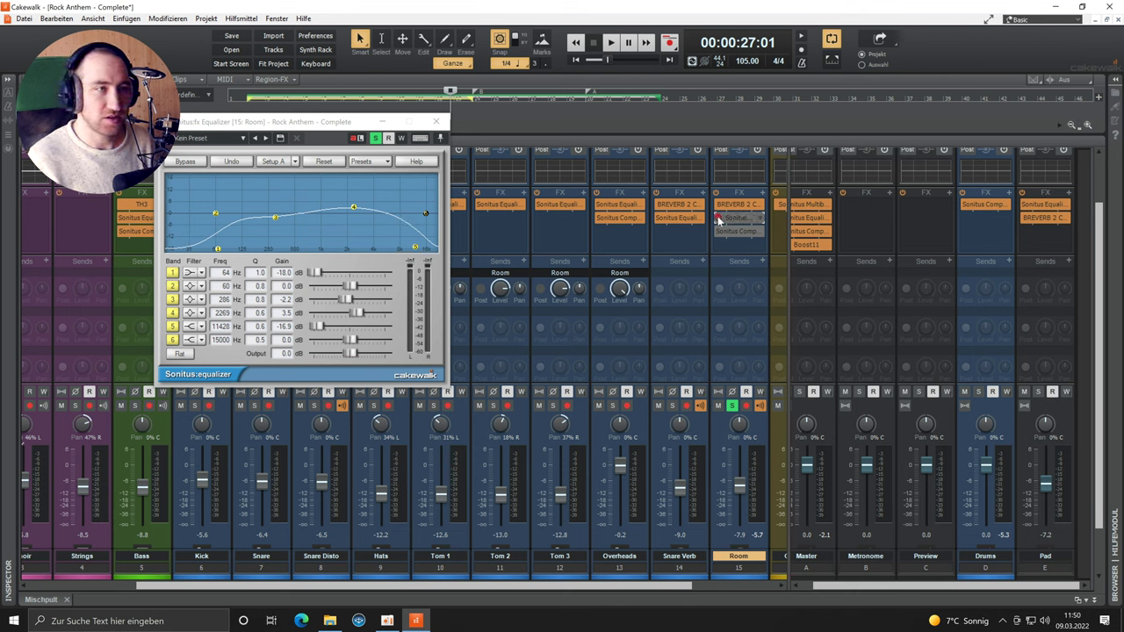
key("space")
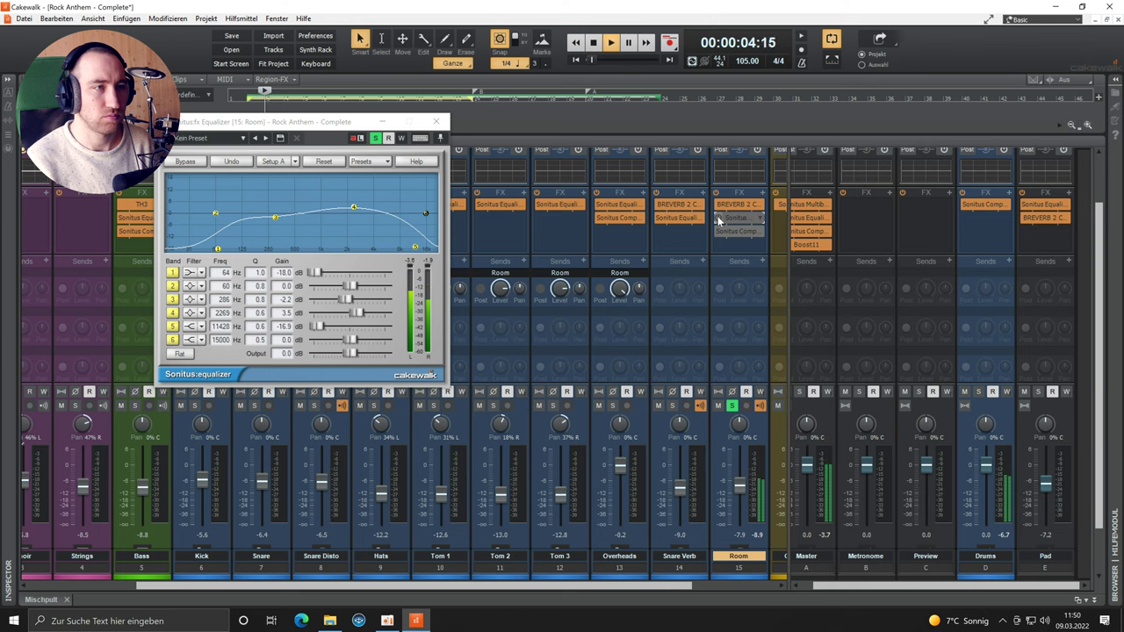
left_click(718, 219)
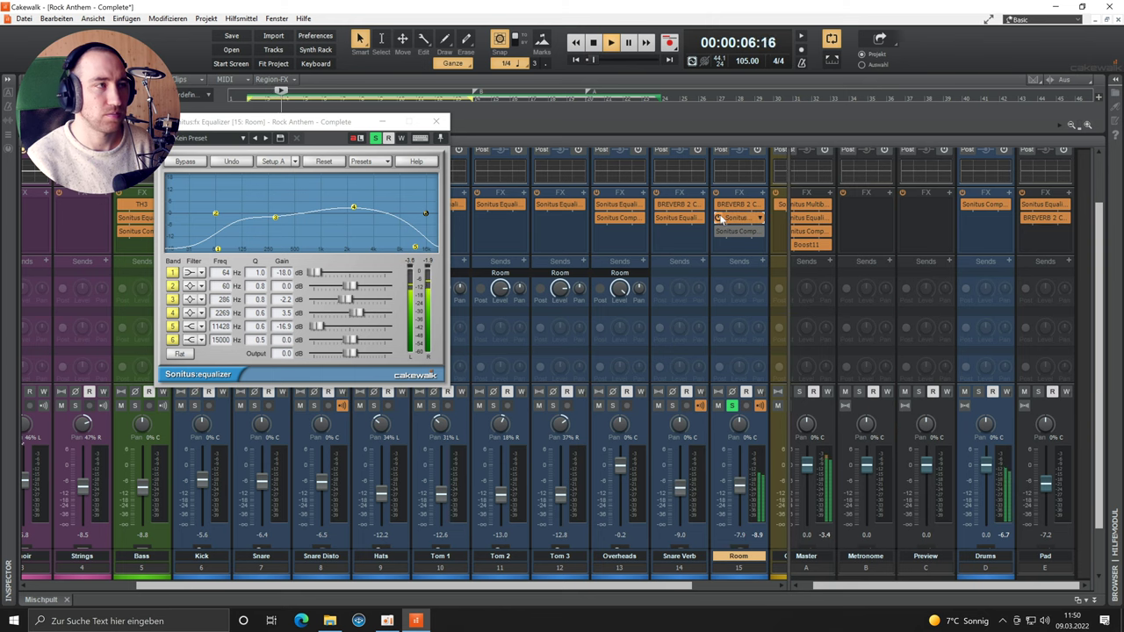
Open the Room track's Sonitus Compressor and toggle it during playback, leaving it switched on
double_click(738, 232)
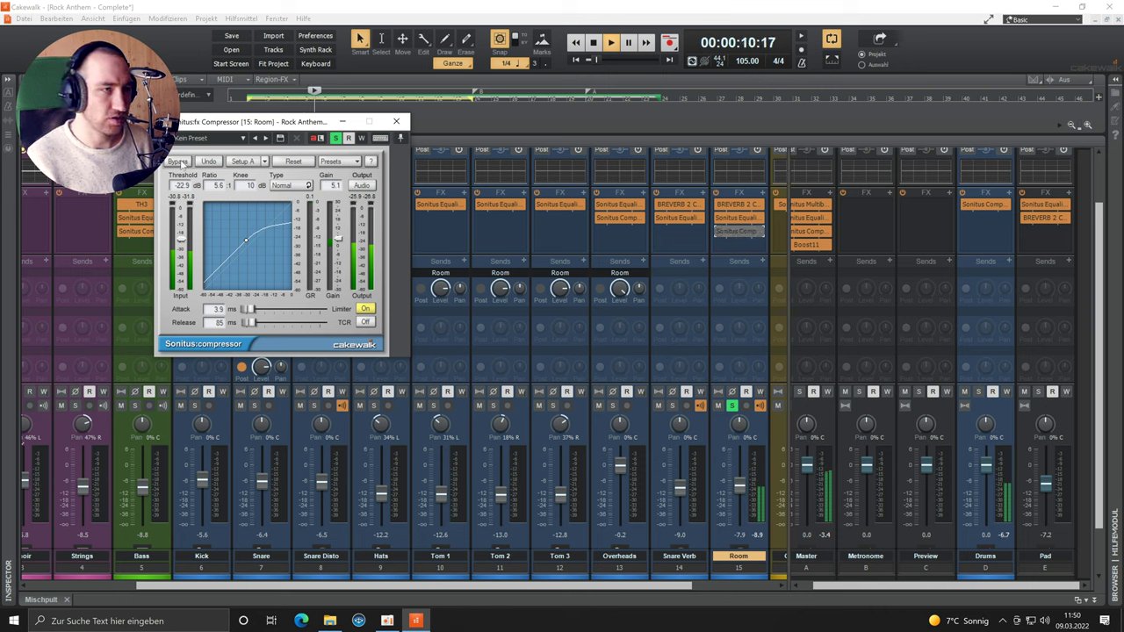
left_click(719, 232)
left_click(718, 231)
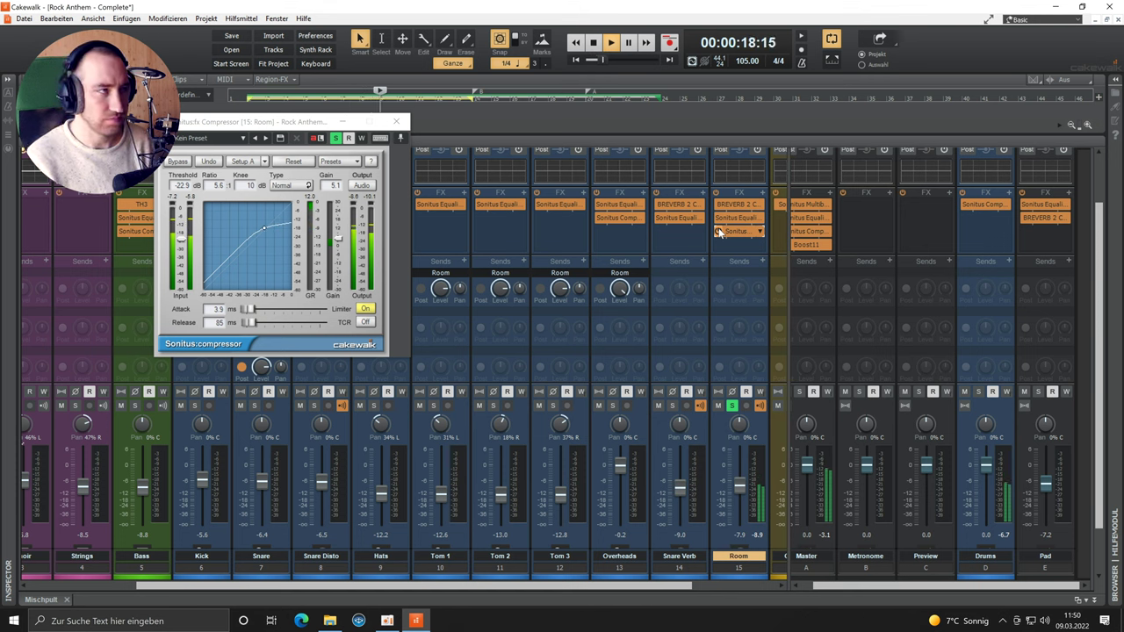
Close the Room compressor, solo the Drums bus instead of the Room track, and play the drums with Room muted
key("space")
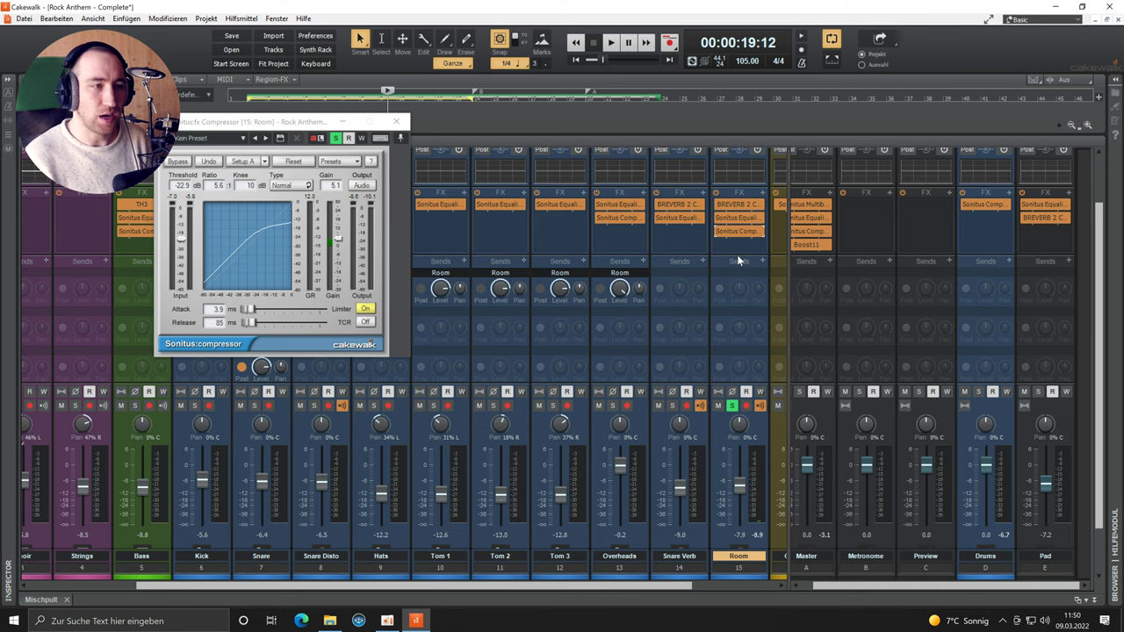
left_click(396, 122)
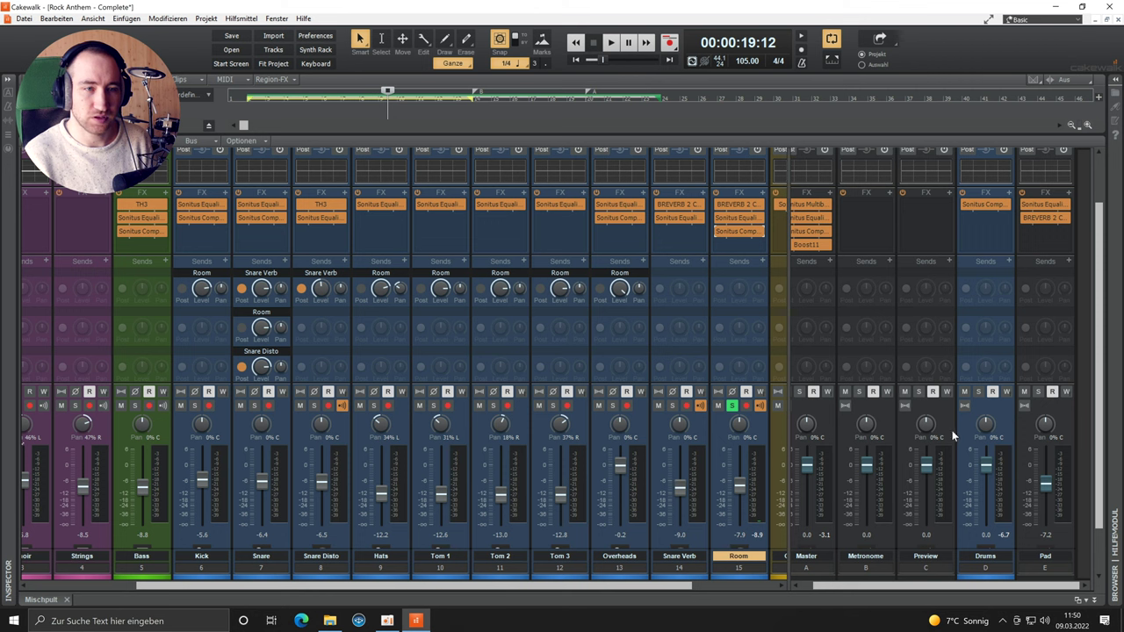
left_click(979, 391)
left_click(732, 406)
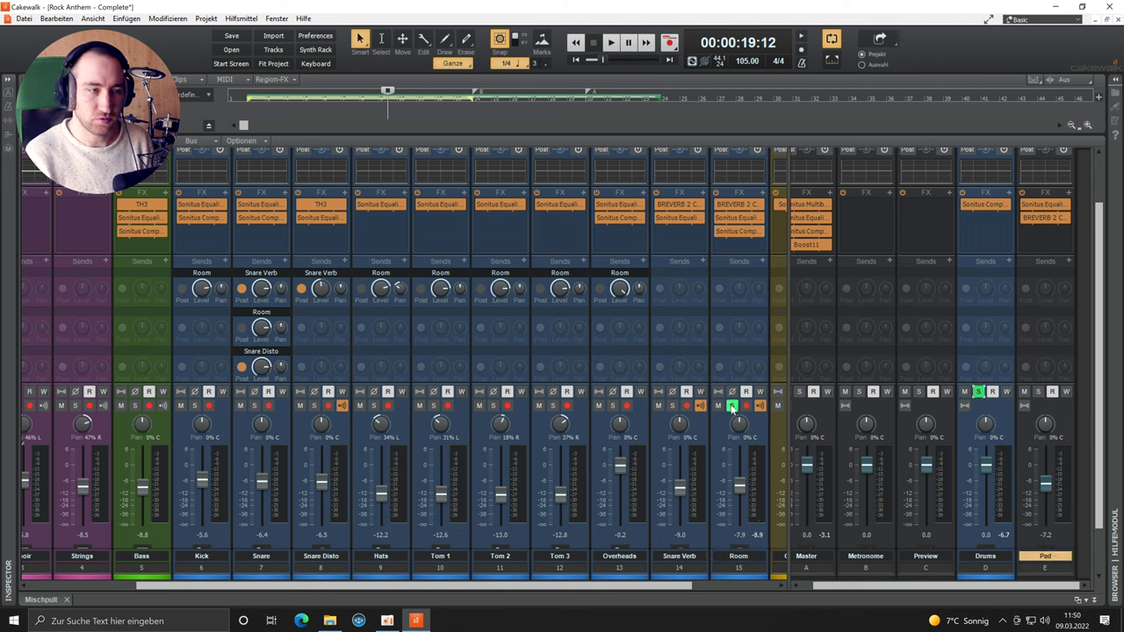
left_click(717, 406)
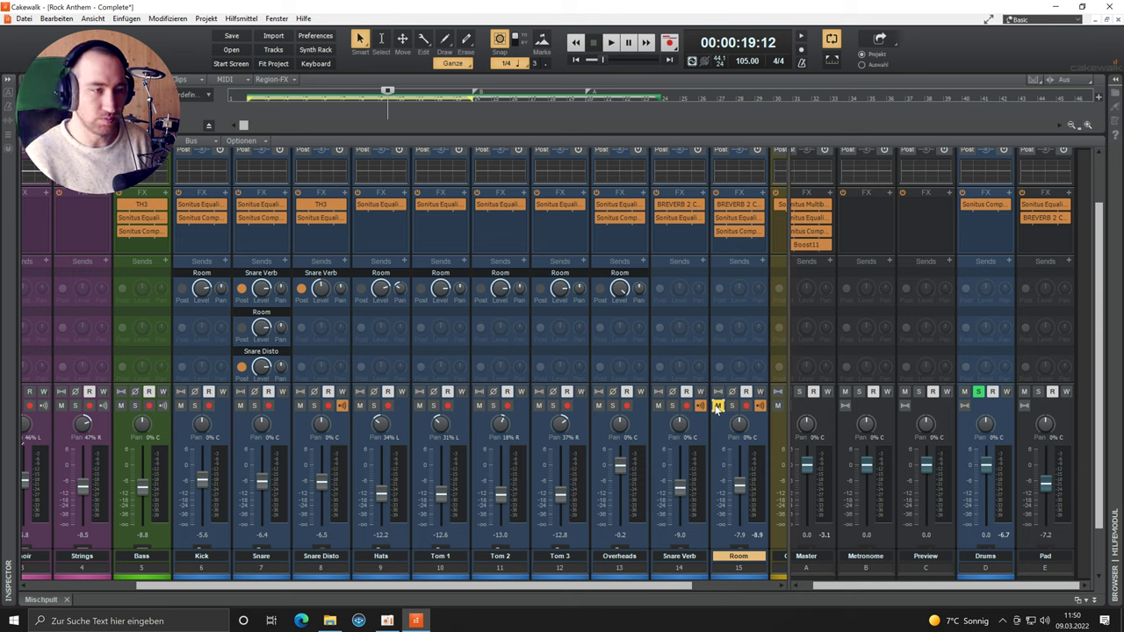
key("space")
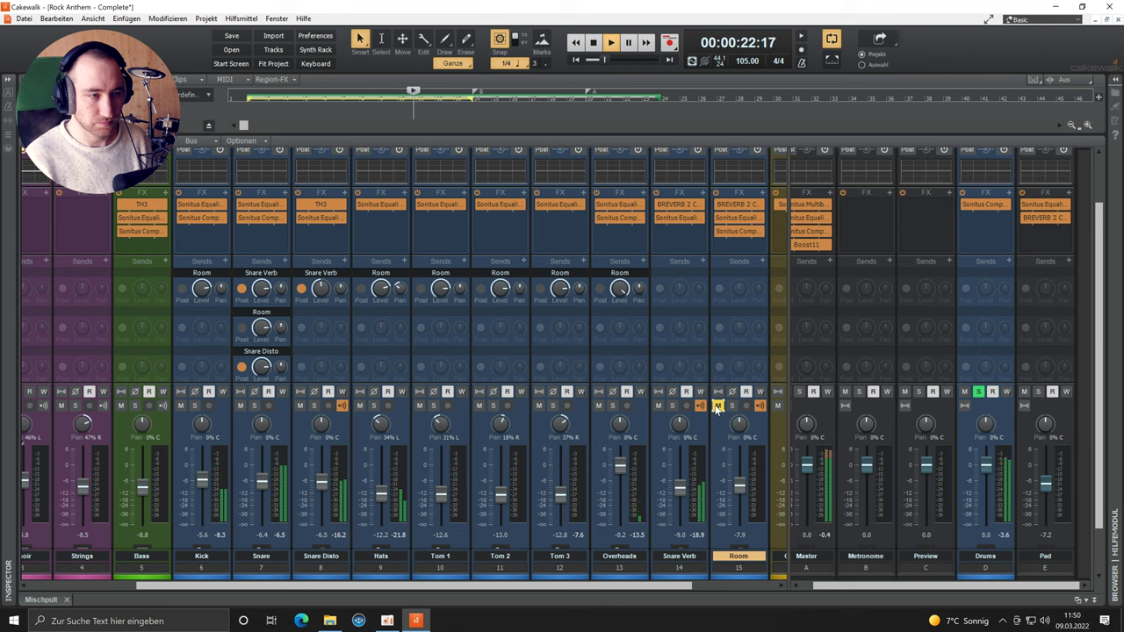
Toggle the Room track's mute during playback to compare the soloed drums with and without the room reverb
left_click(718, 406)
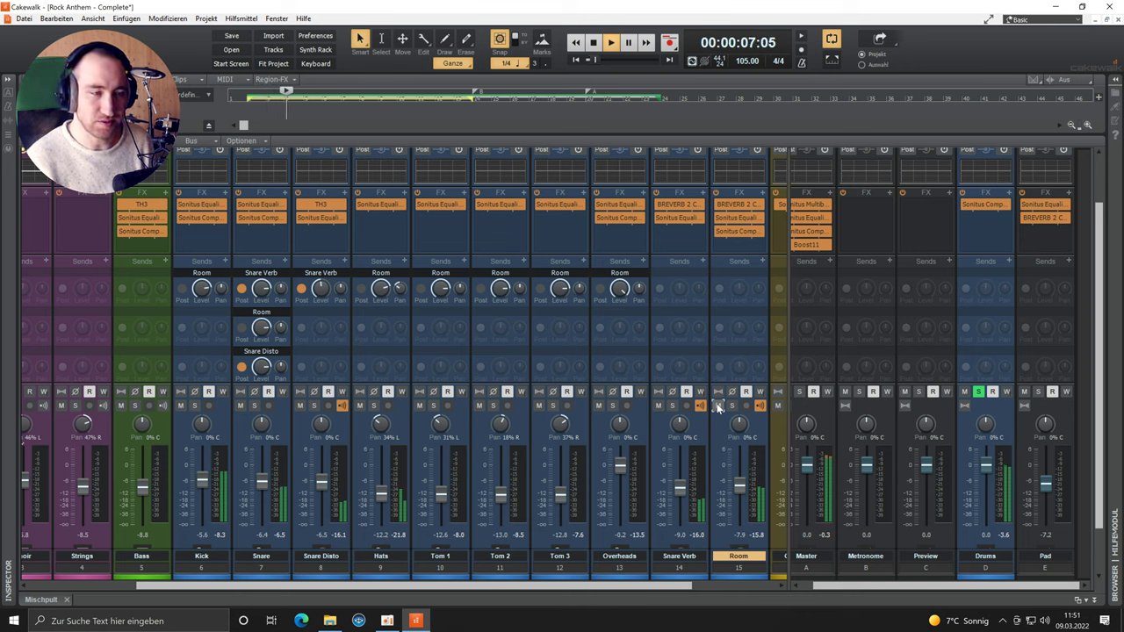
left_click(719, 406)
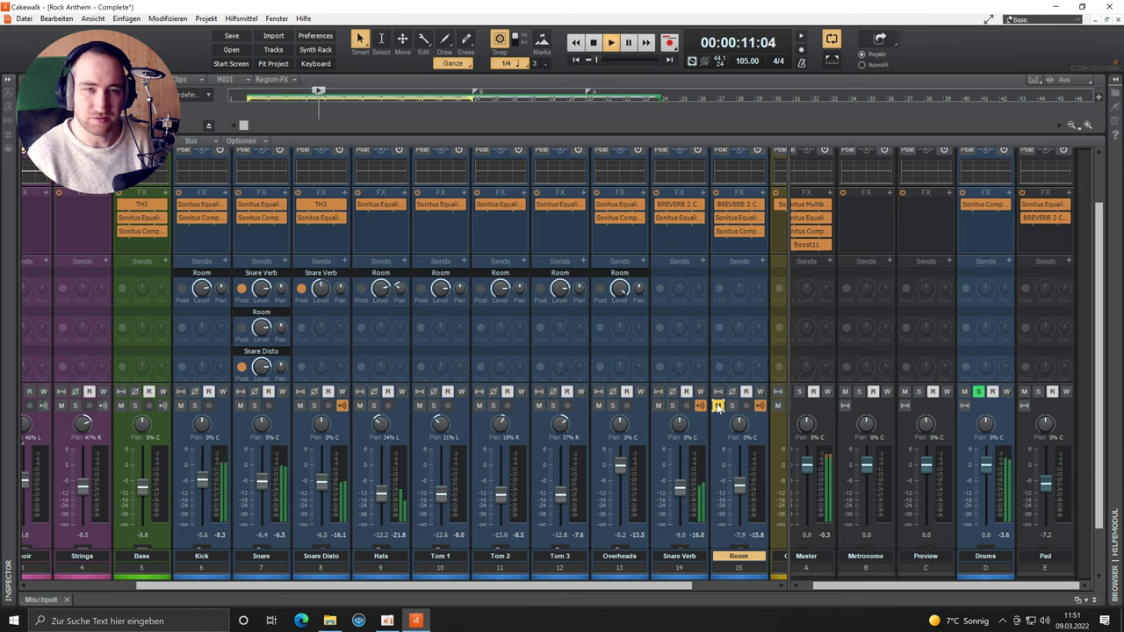
left_click(718, 406)
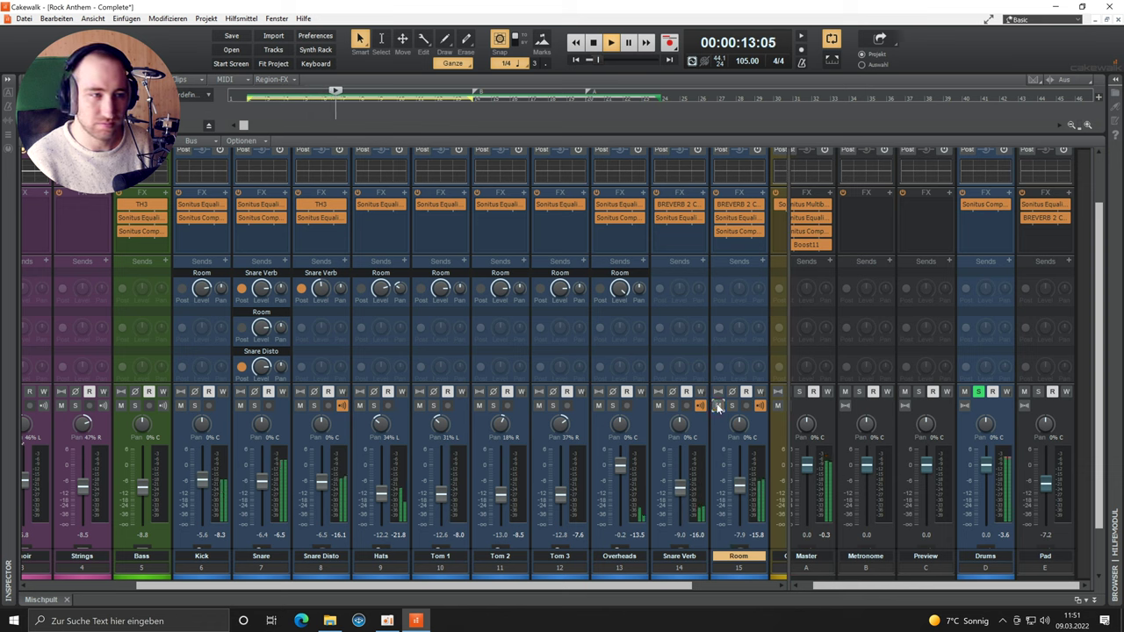
left_click(719, 406)
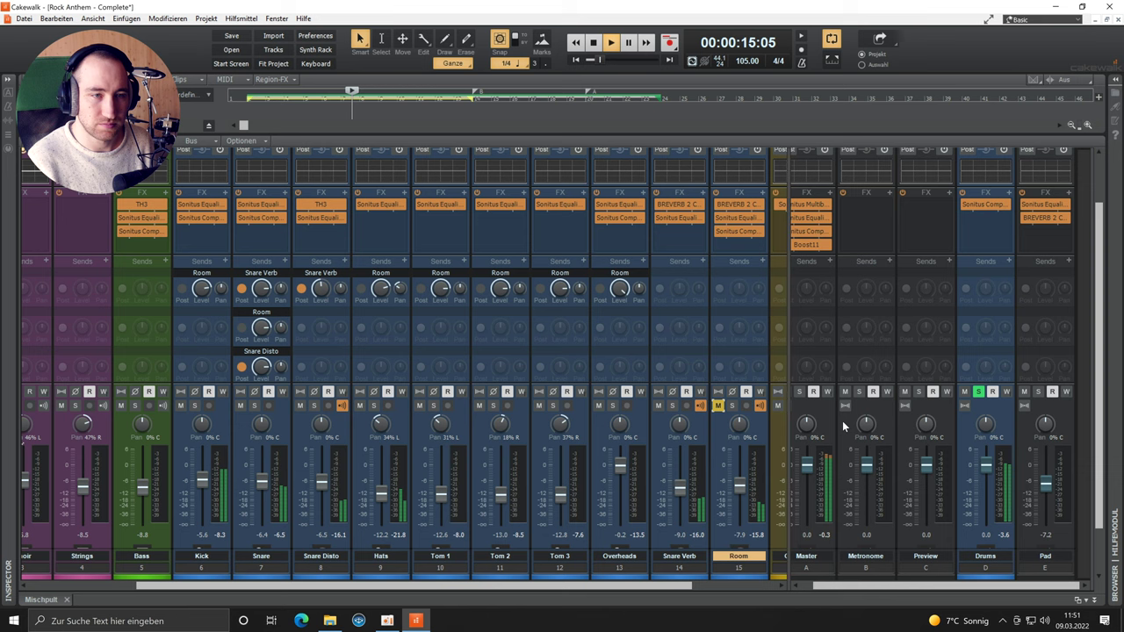
Unsolo the Drums bus, toggle the Room mute to compare the full mix, and stop playback with Room unmuted
left_click(979, 392)
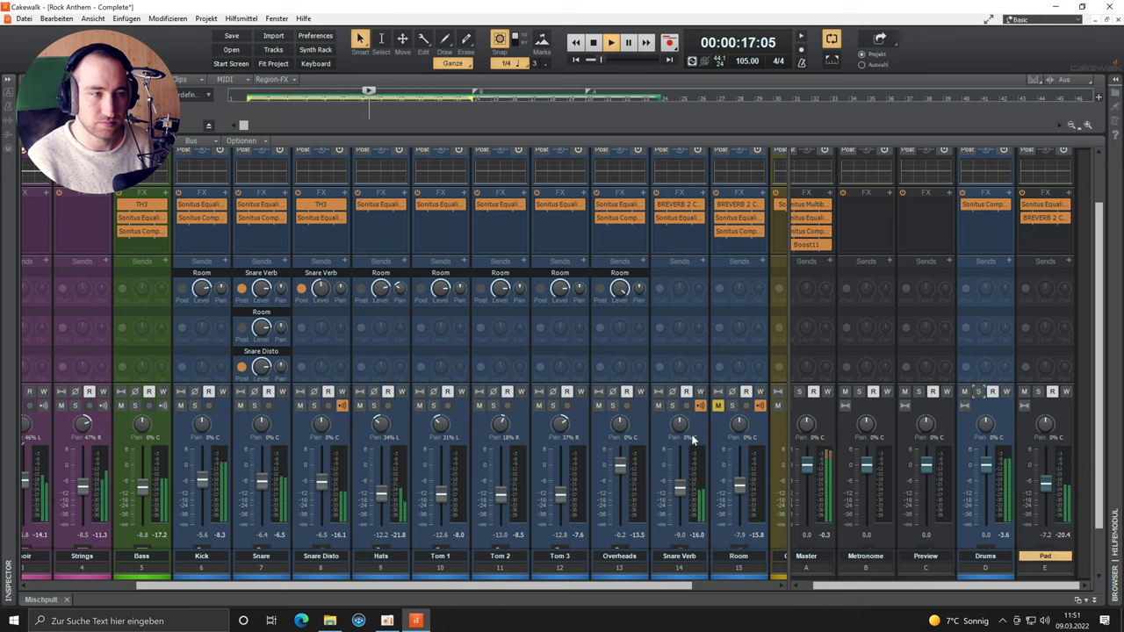
left_click(718, 407)
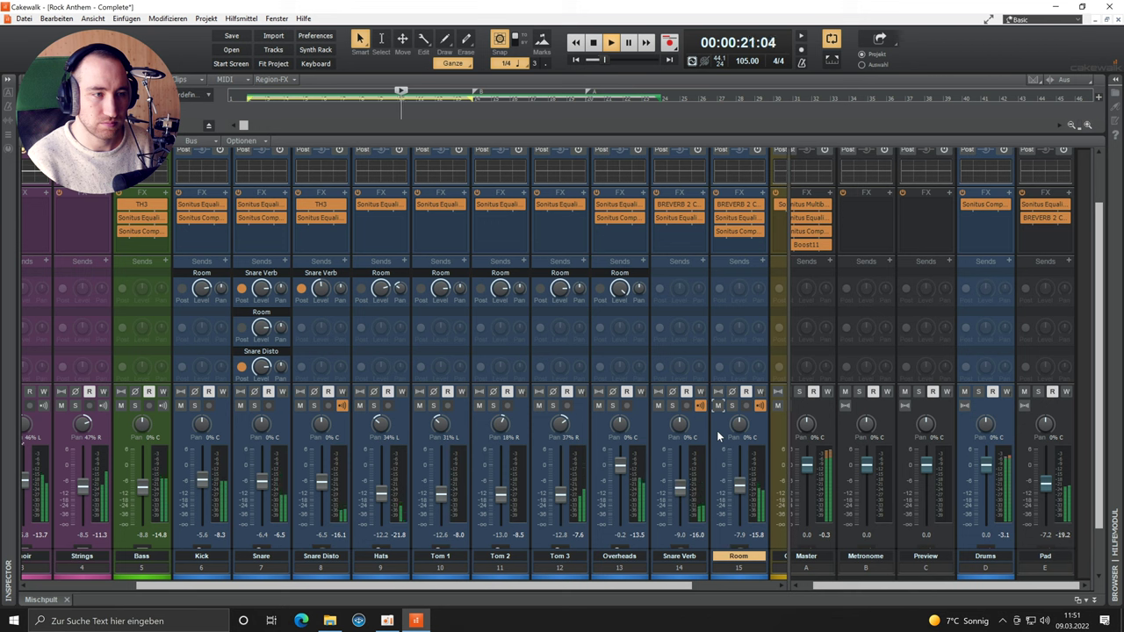
left_click(718, 405)
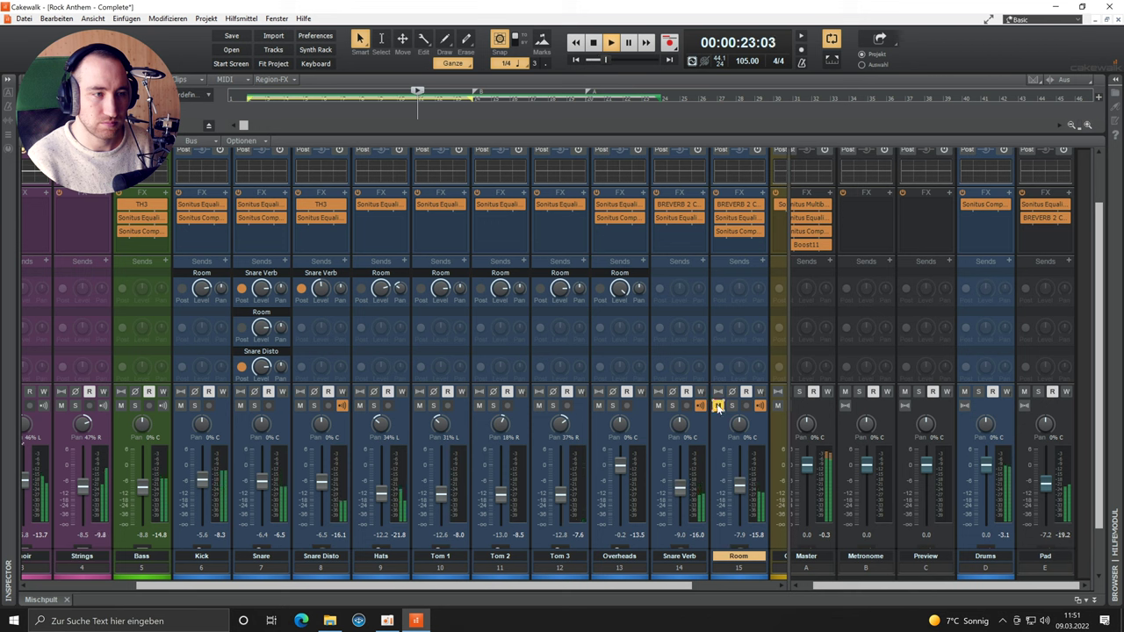
left_click(718, 406)
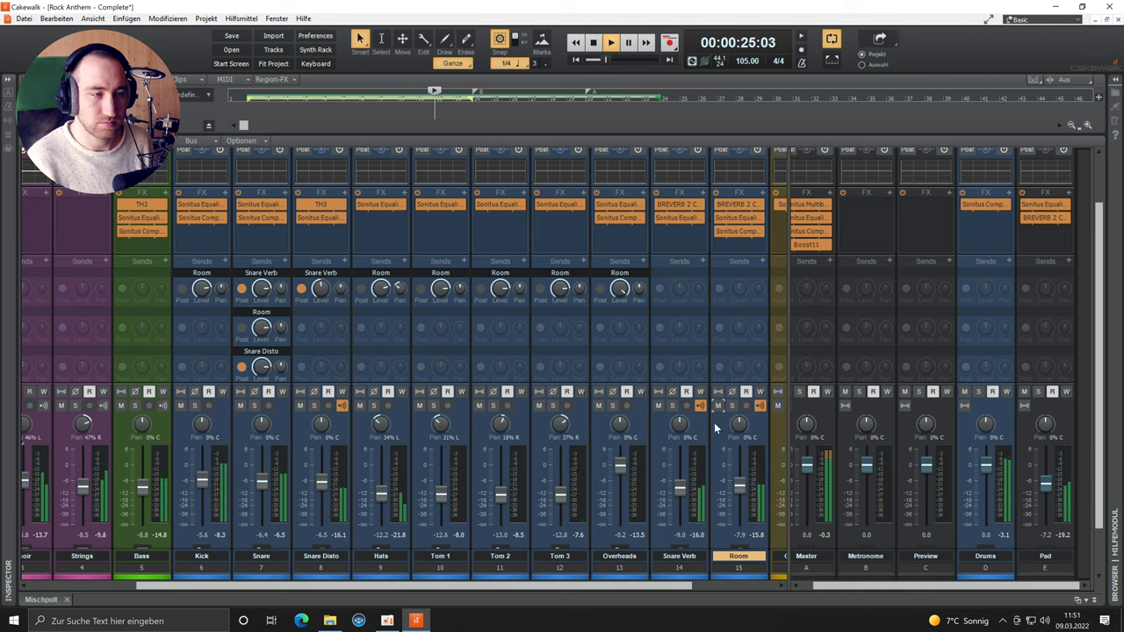
key("space")
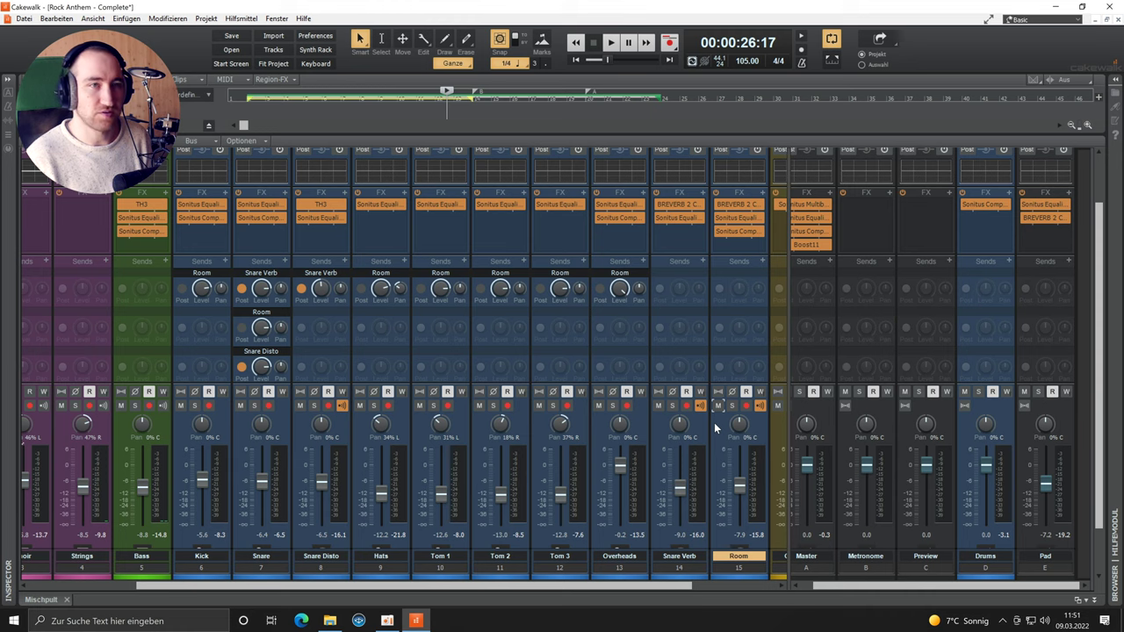
Switch off all four effects on the Master bus and play the full mix without them
scroll(834, 590, "right", 2)
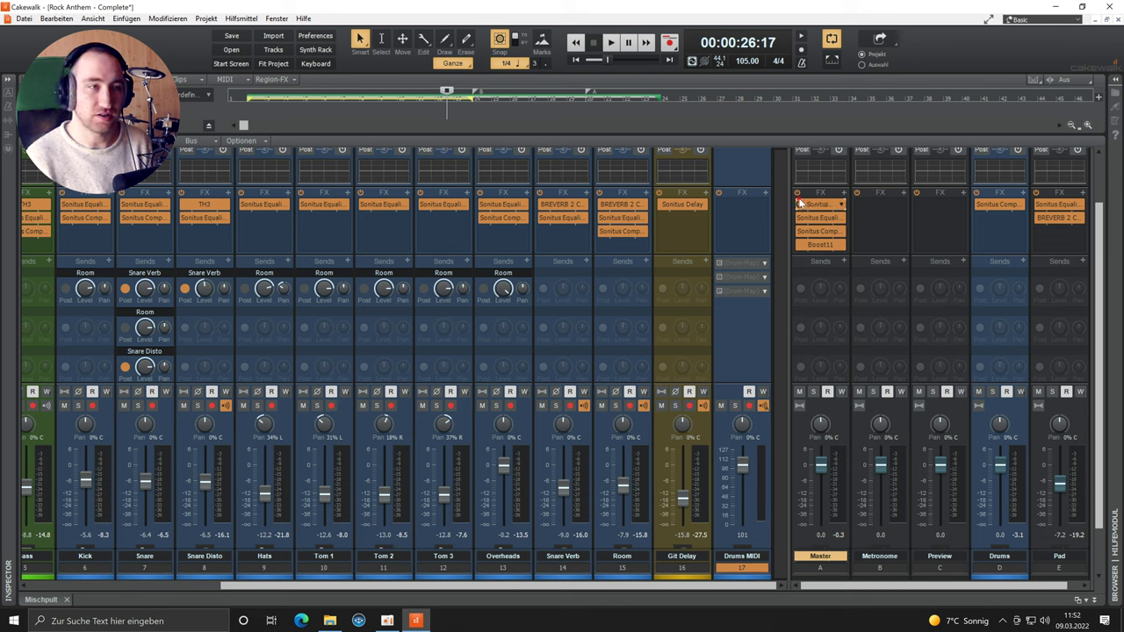
left_click(799, 245)
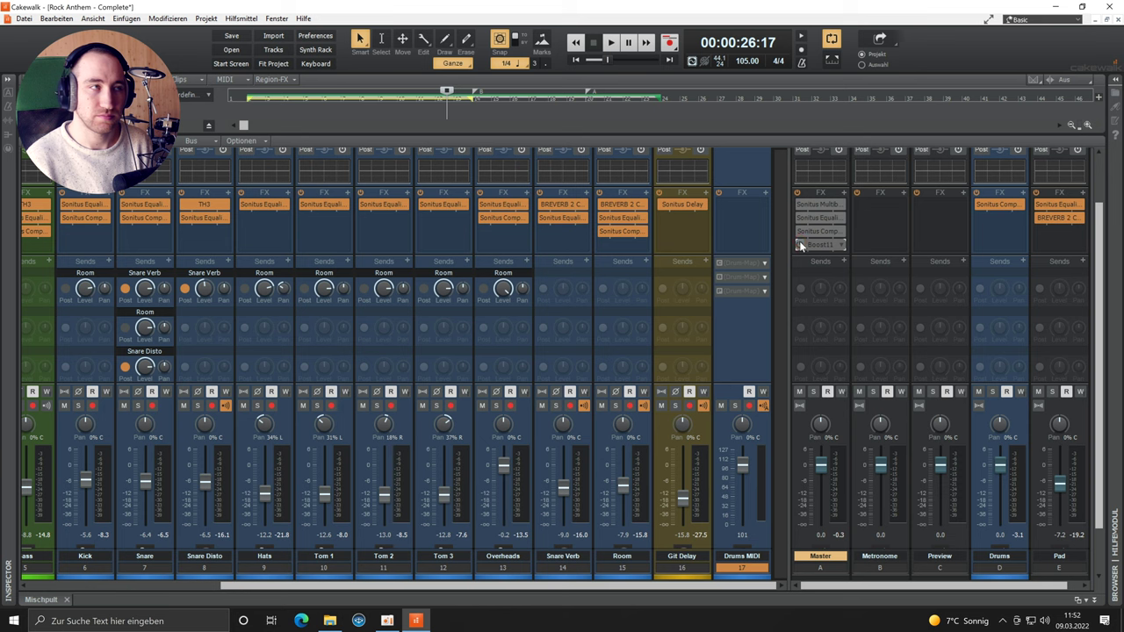
key("space")
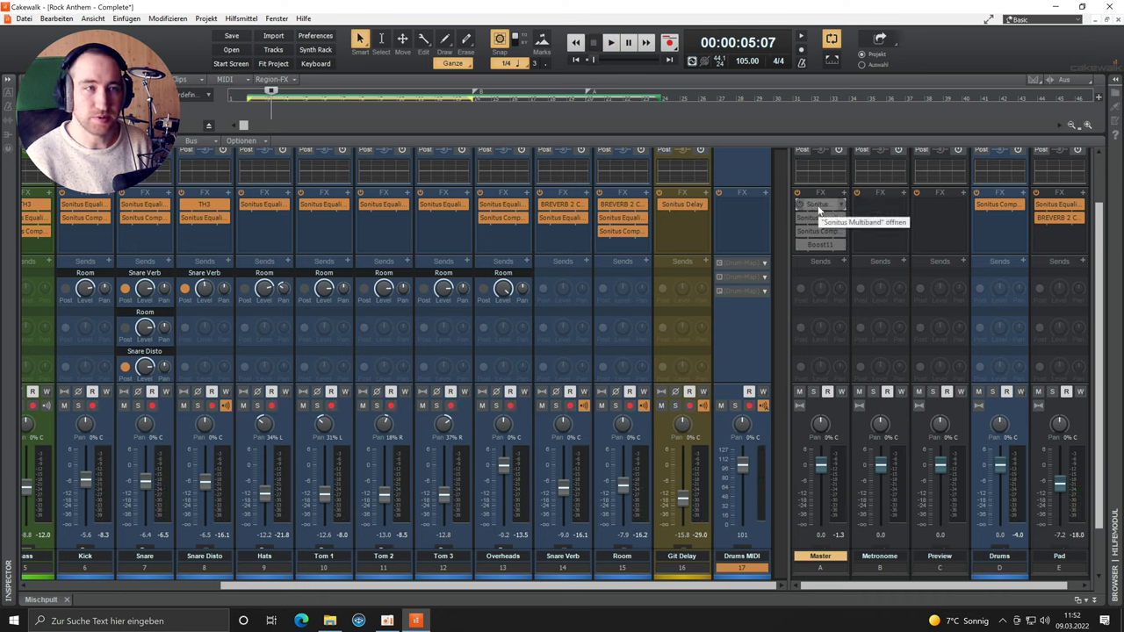
Examine the Master bus's Sonitus Multiband settings, close it, and play the mix with the Multiband switched on
double_click(819, 203)
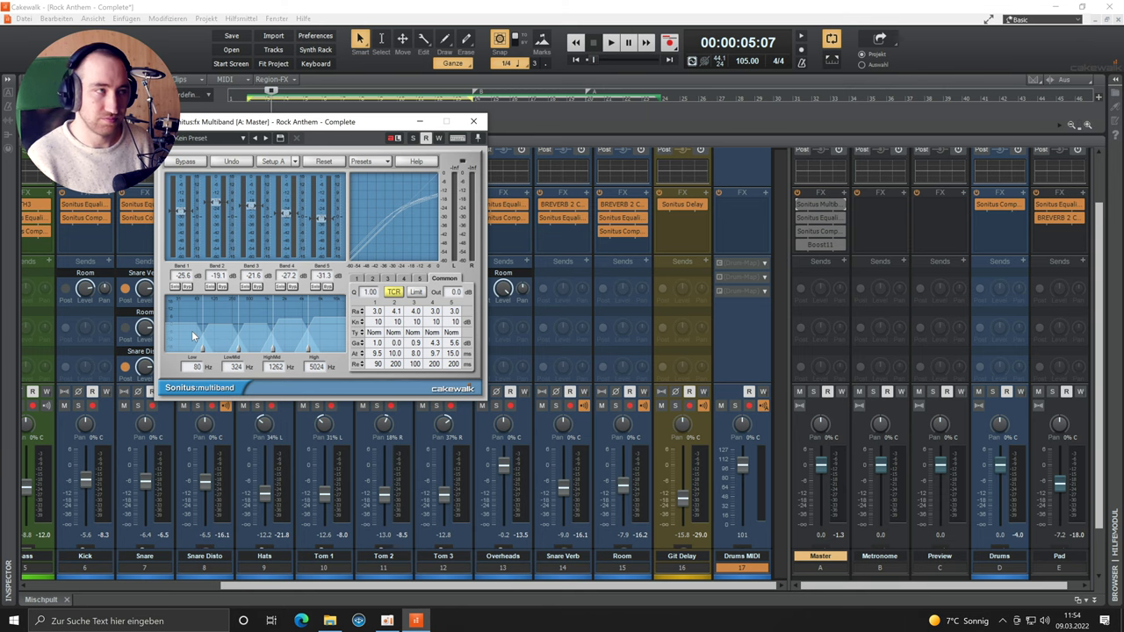
left_click(474, 121)
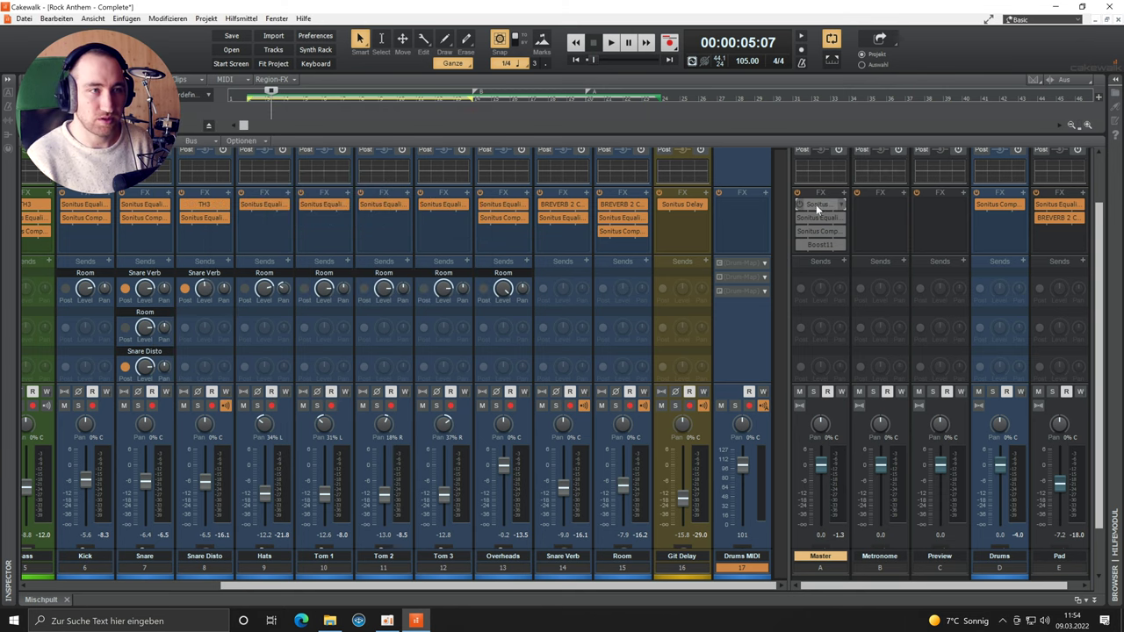
key("space")
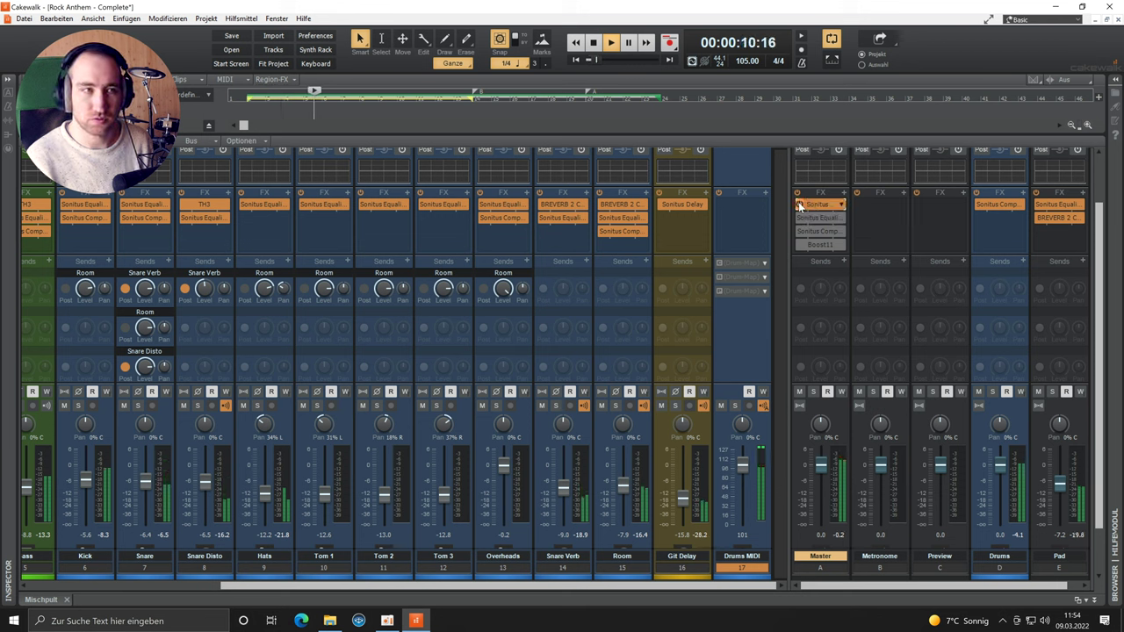
Open the Master bus's Sonitus Equalizer and toggle it during playback, leaving it switched on
double_click(816, 218)
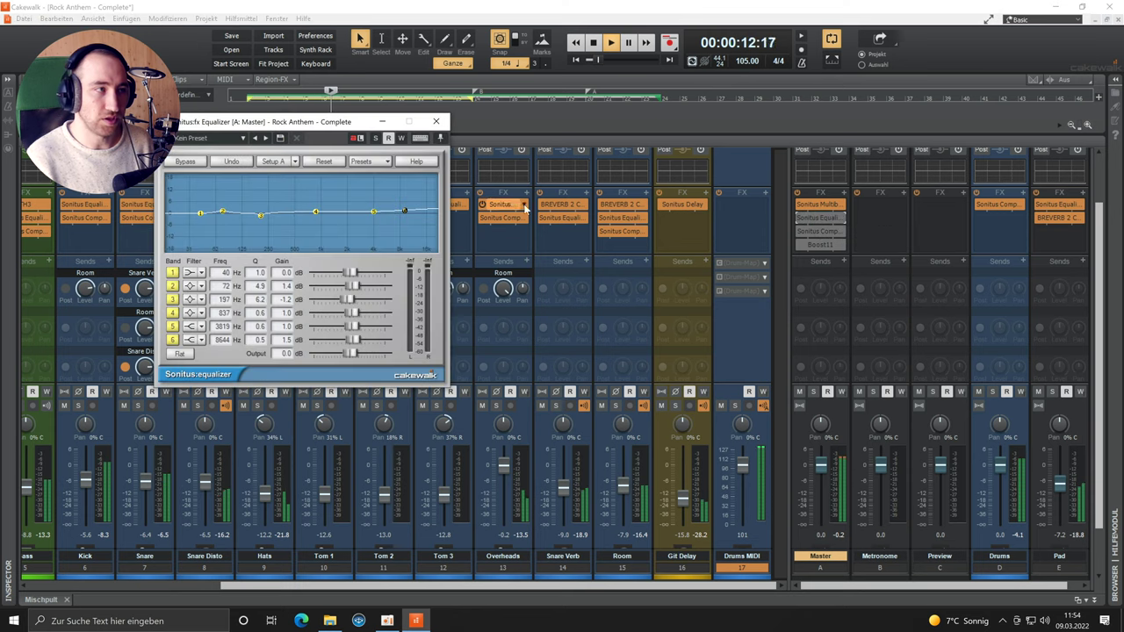
left_click(800, 219)
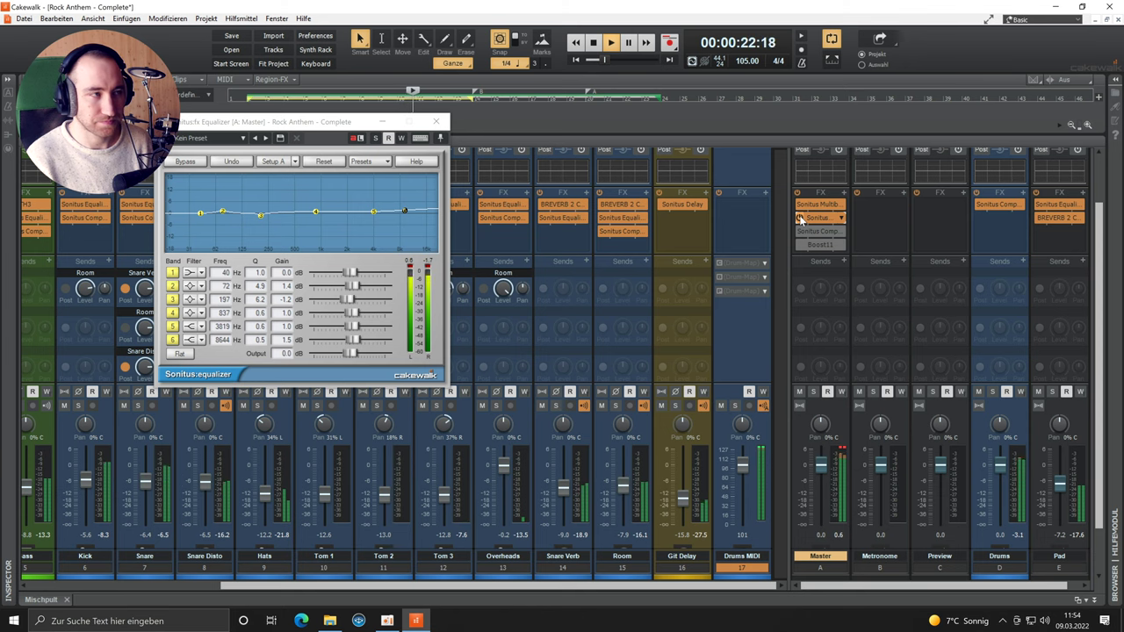
left_click(800, 217)
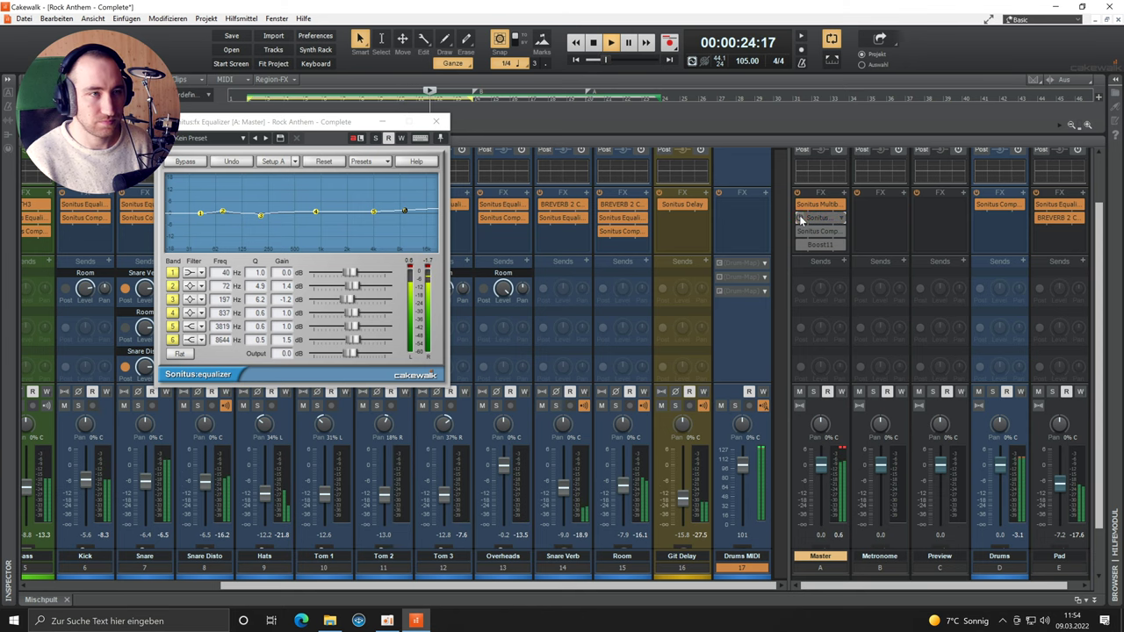
Open the Master bus's Sonitus Compressor, switch it on during playback, and open Boost11 with playback stopped
double_click(823, 233)
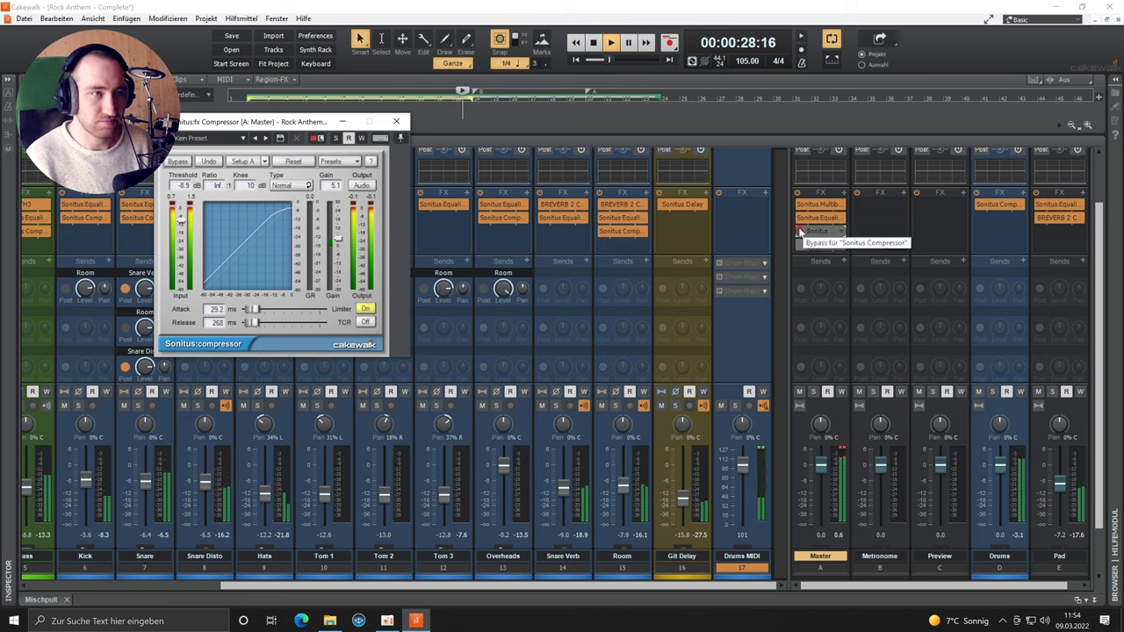
left_click(800, 231)
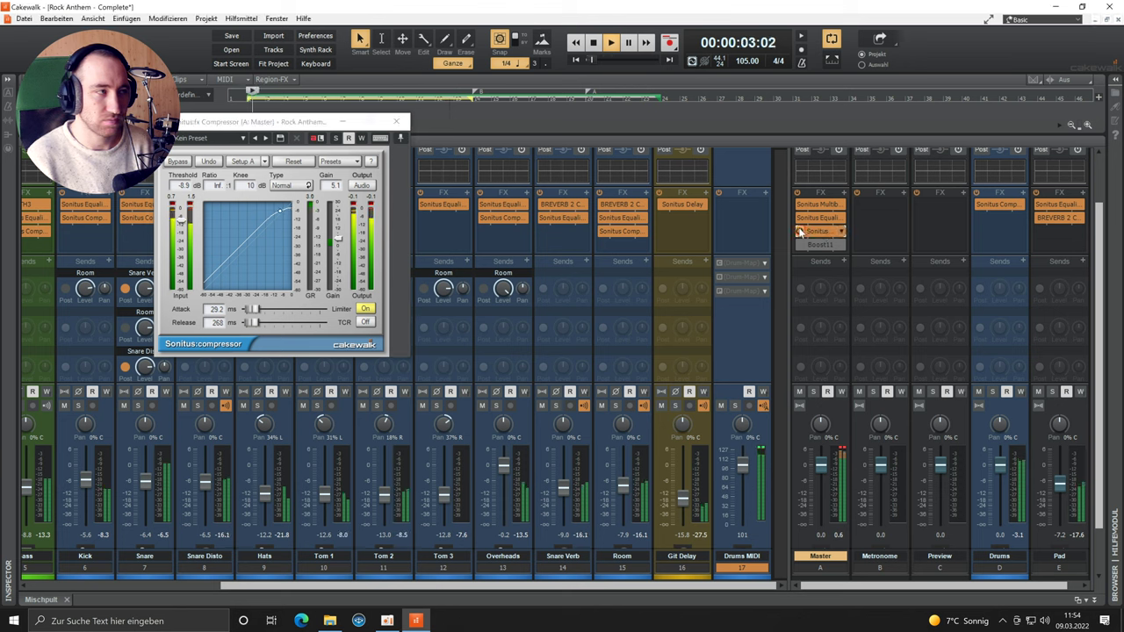
key("space")
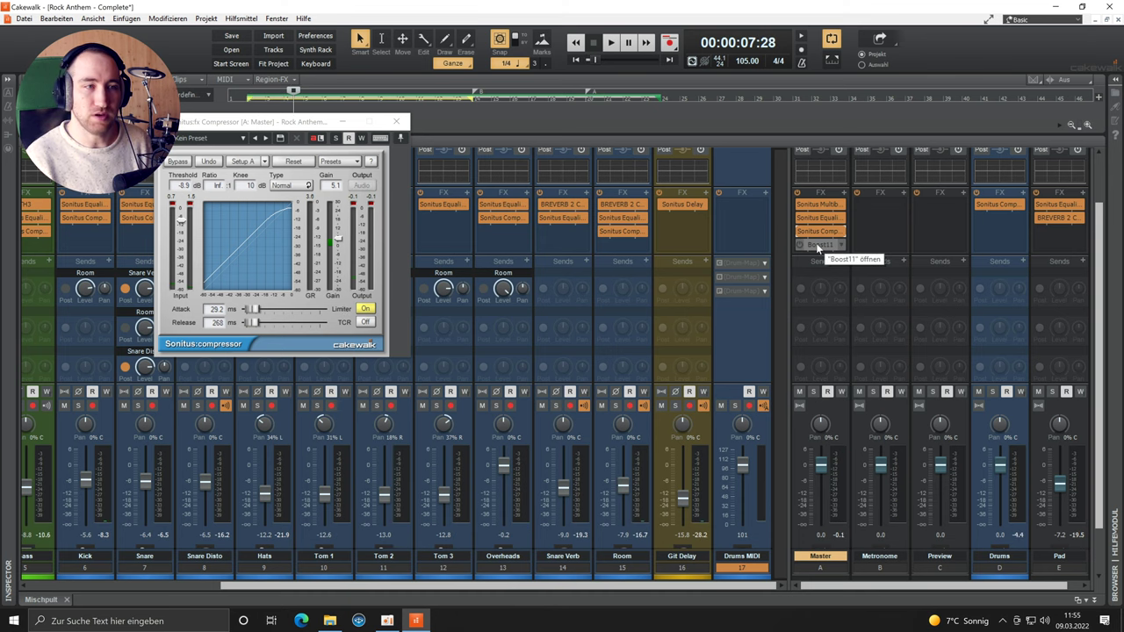
double_click(819, 245)
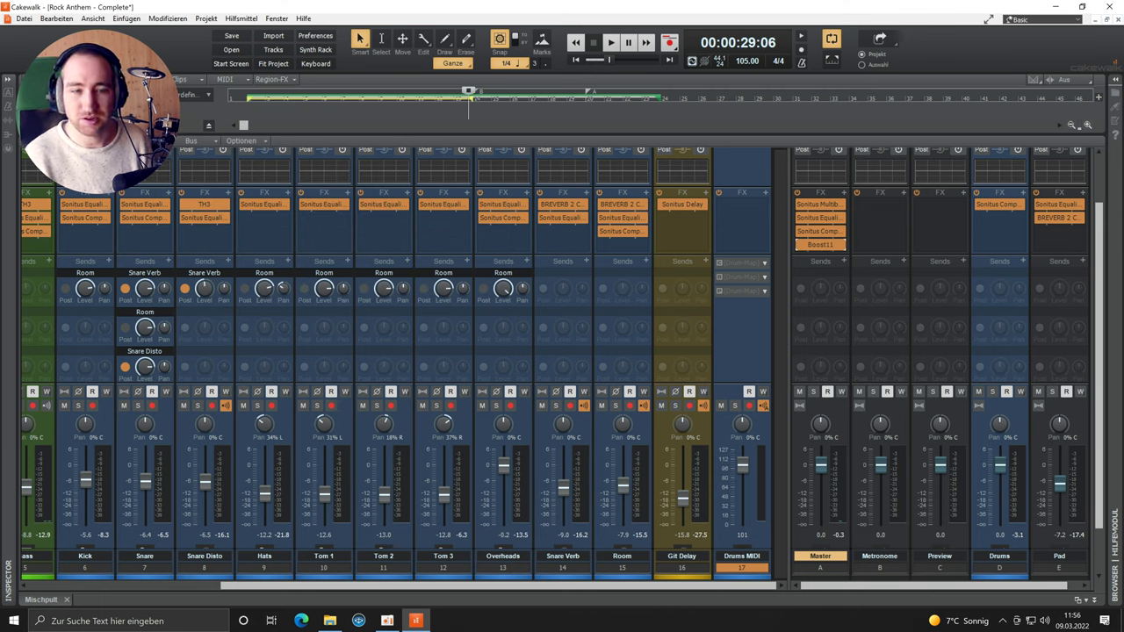
Collapse the mixer to show the full track view and delete all clips from the tracks
left_click(1095, 601)
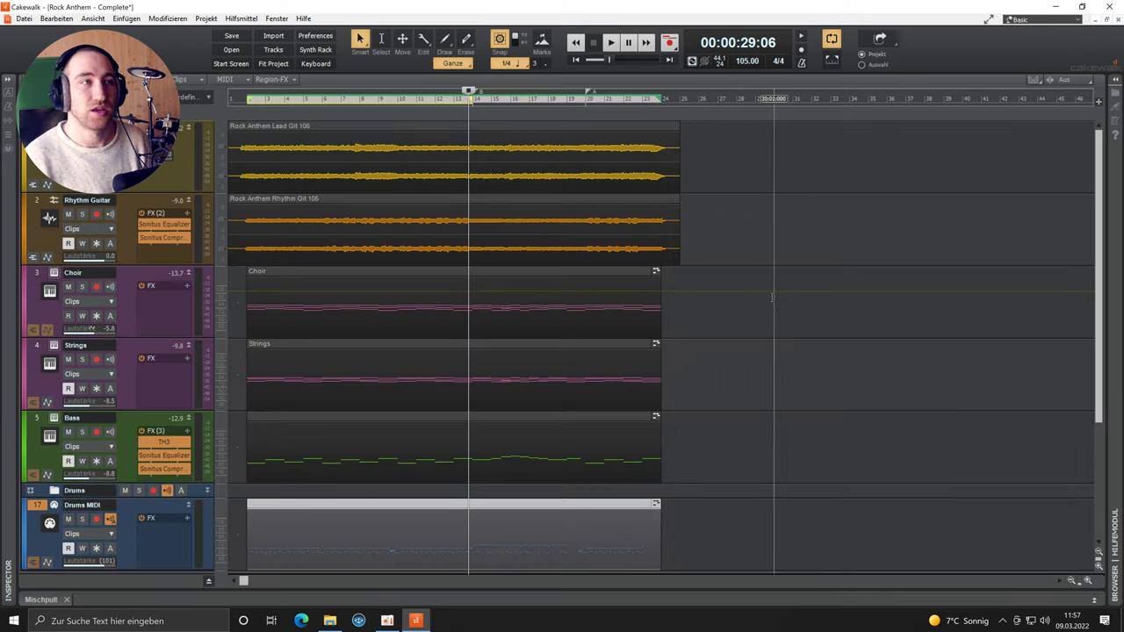
left_click(746, 264)
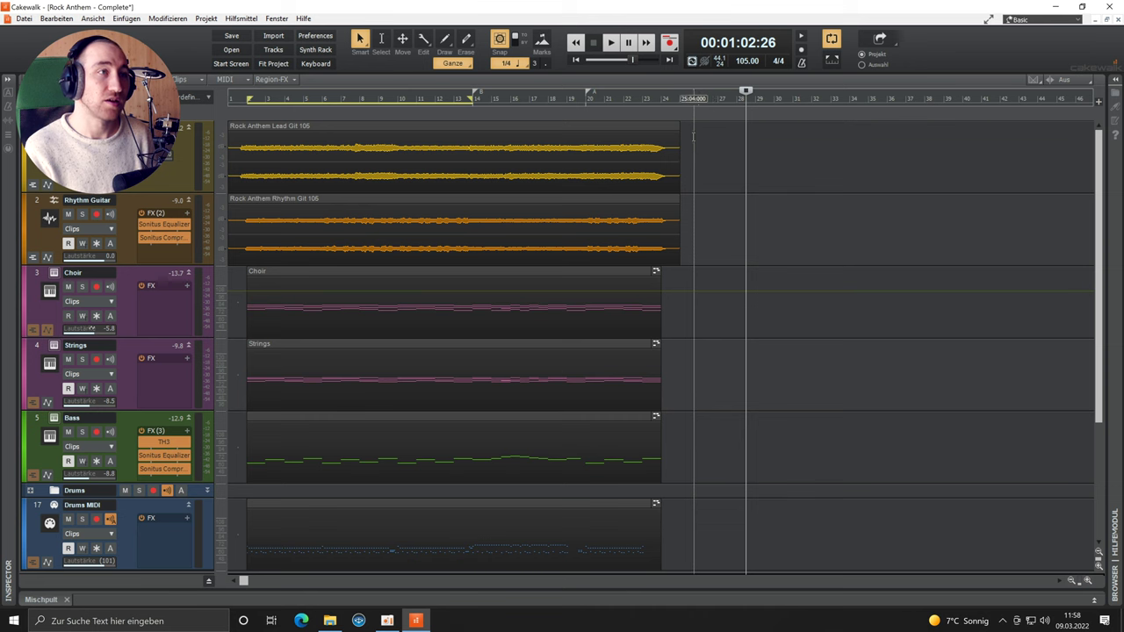
left_click_drag(720, 132, 348, 567)
key("Delete")
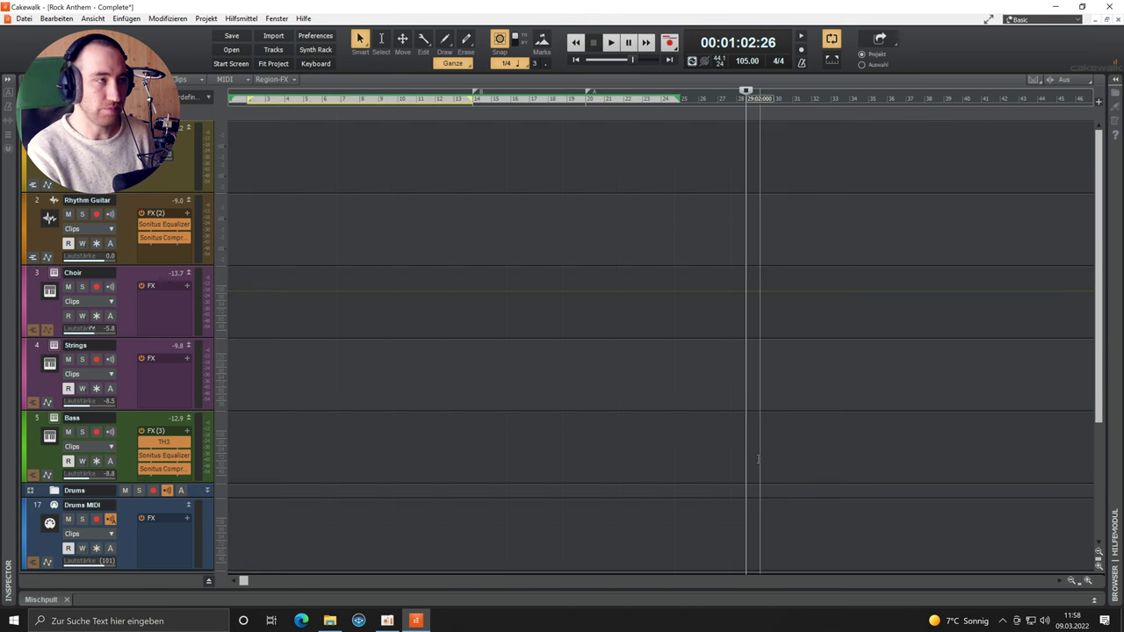
Save the emptied project to the Desktop as a Cakewalk-Bundle named Rock Template
left_click(21, 19)
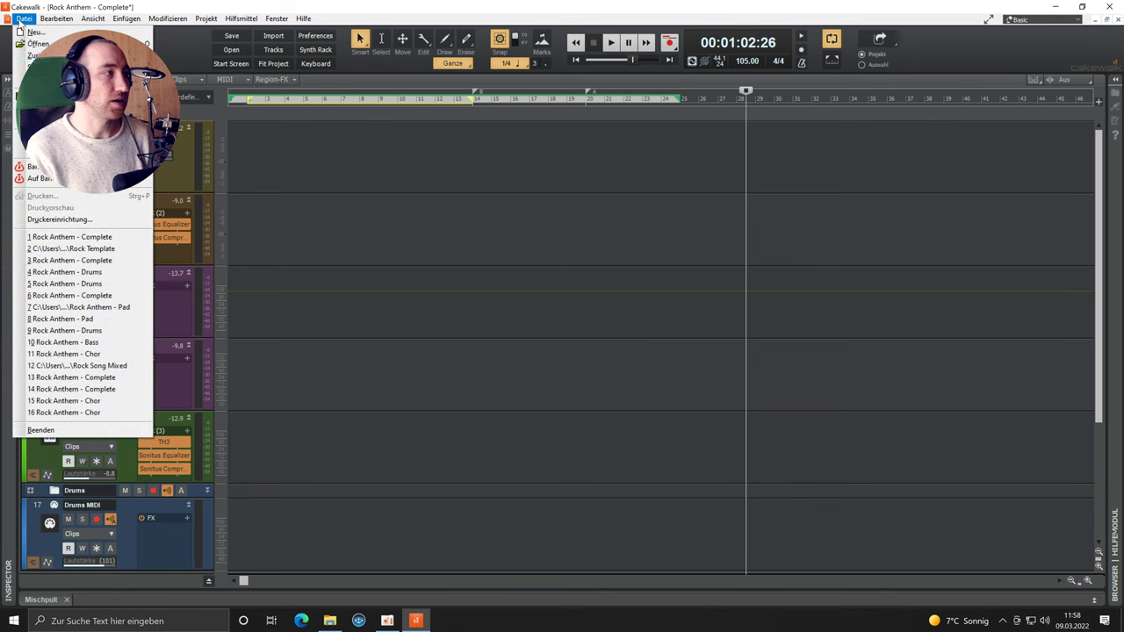
key("alt+F2")
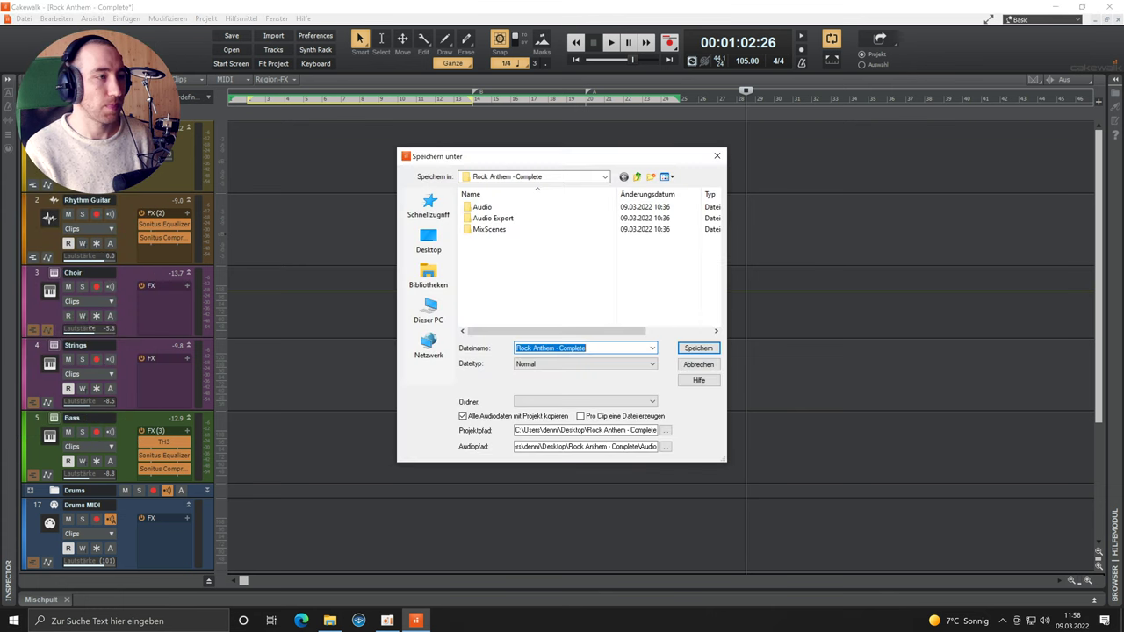
left_click(597, 363)
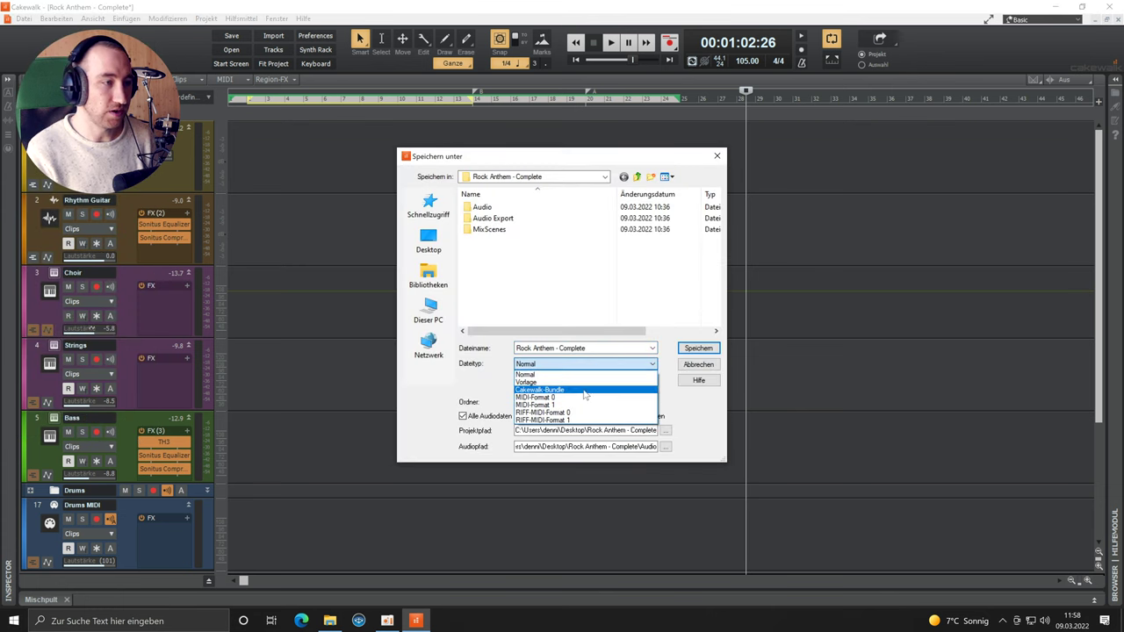
left_click(584, 389)
double_click(617, 348)
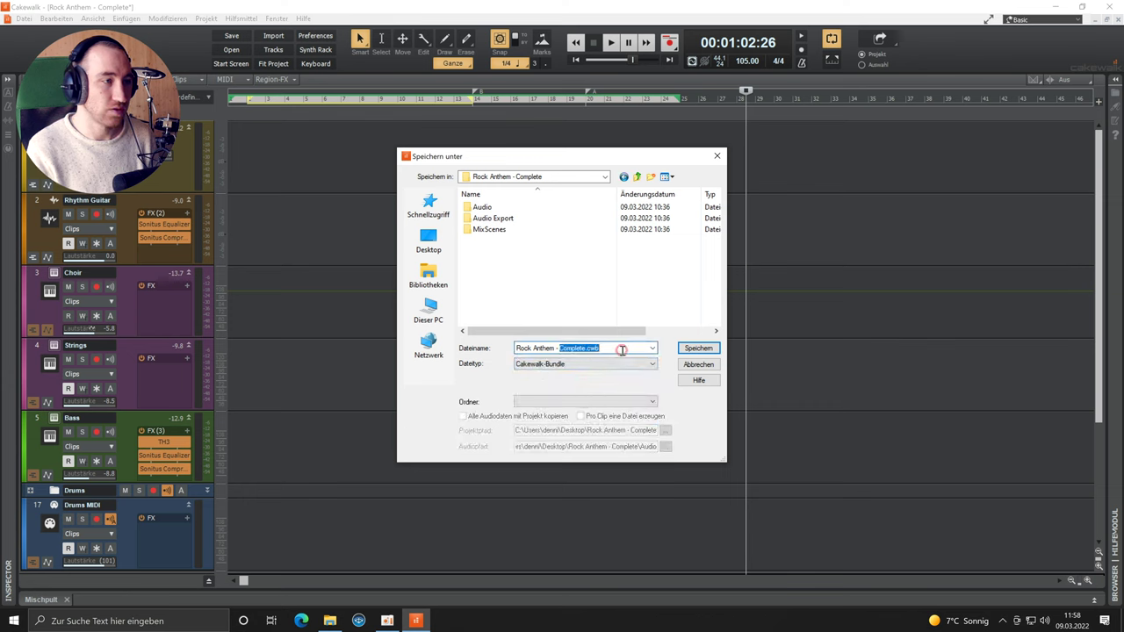
left_click_drag(605, 346, 506, 343)
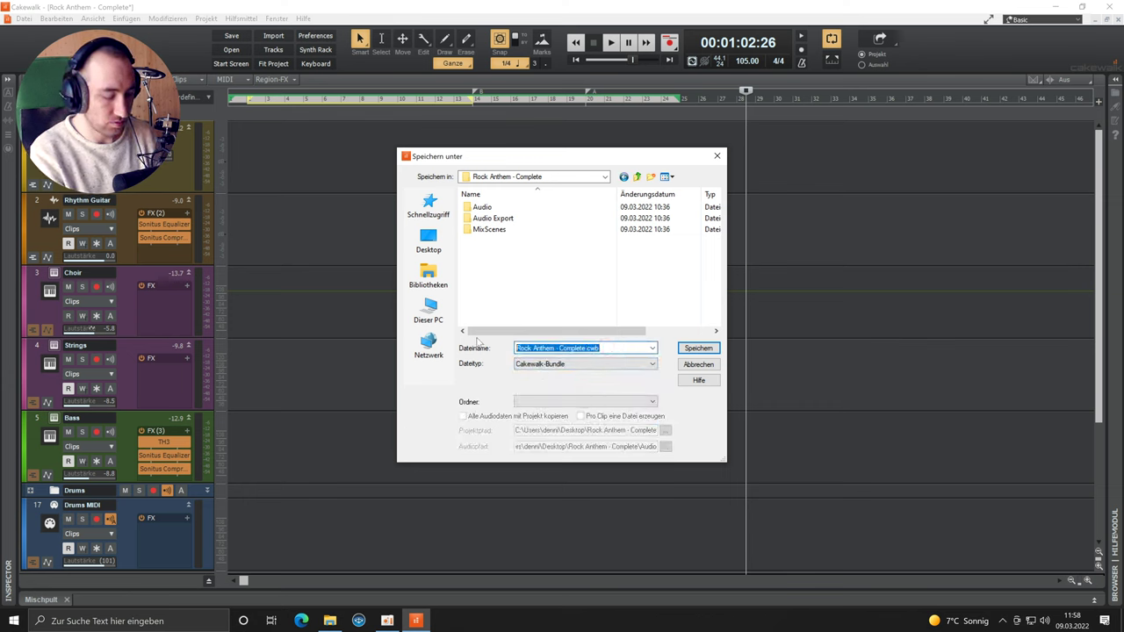
type("Rock Template")
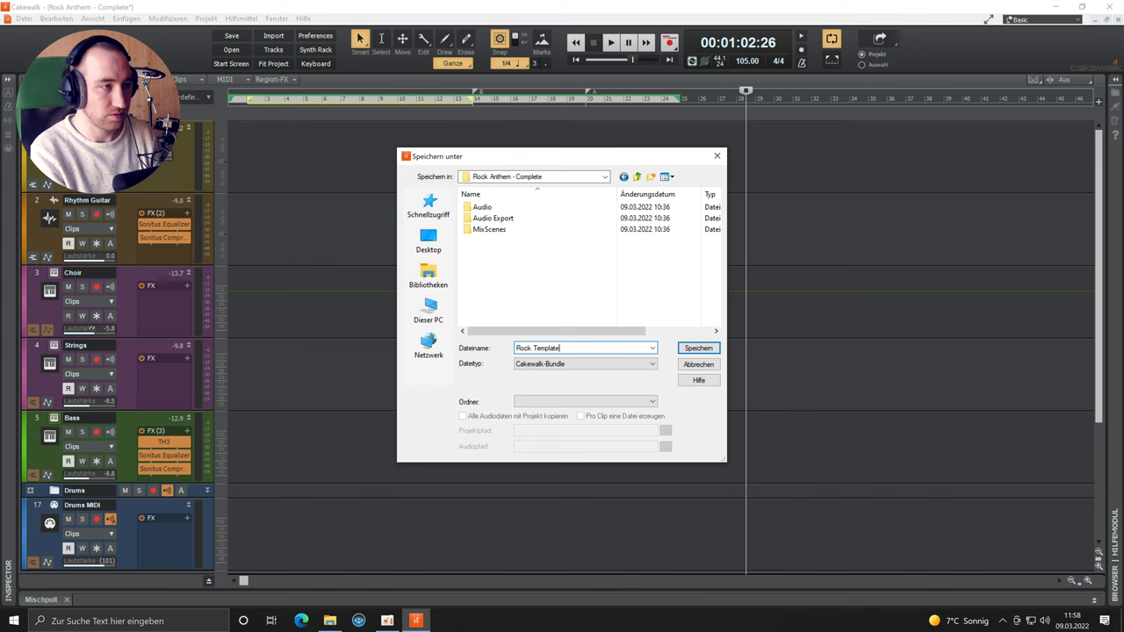
left_click(428, 241)
left_click(697, 348)
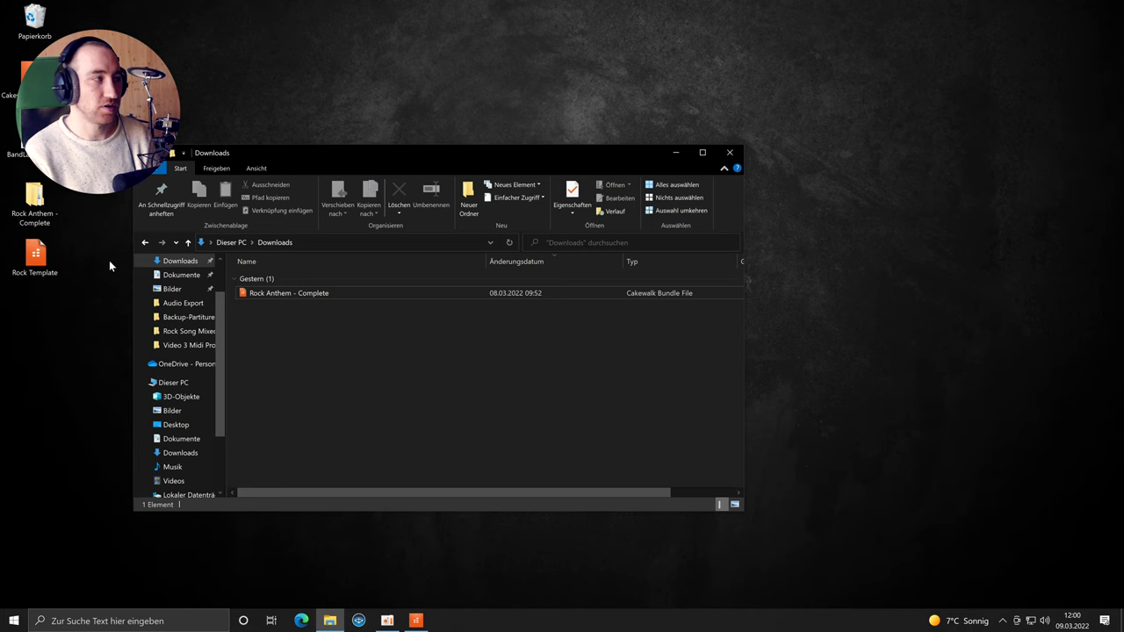
Open the Rock Template bundle from the desktop and enter Honigbiene as the project name for unpacking
left_click(37, 253)
double_click(39, 252)
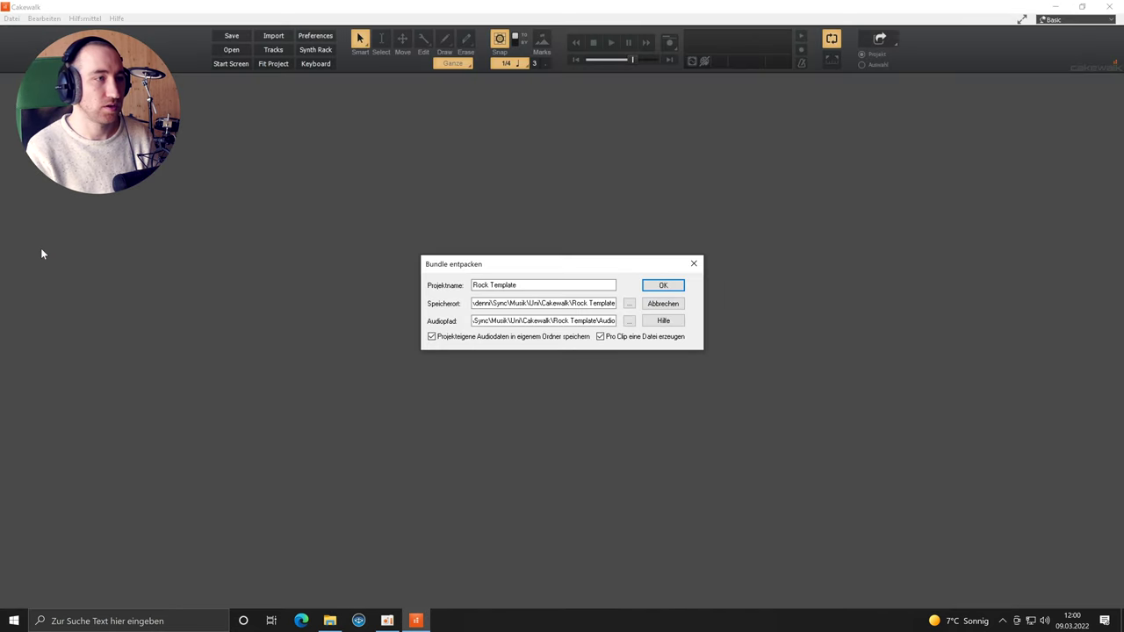
double_click(536, 283)
left_click(536, 283)
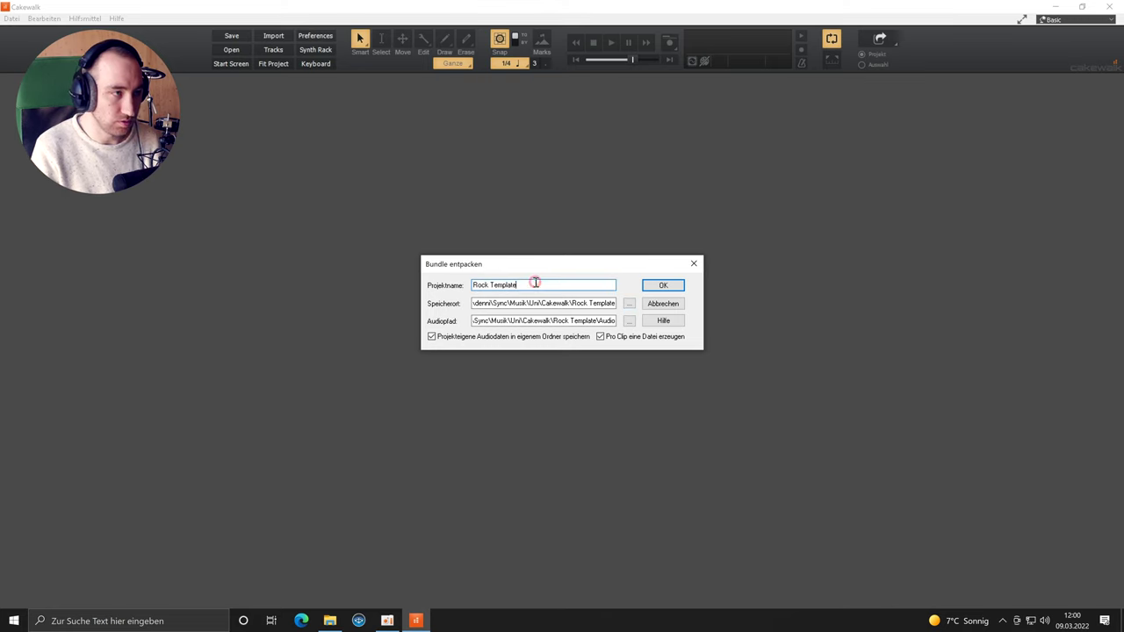
triple_click(535, 282)
type("Song")
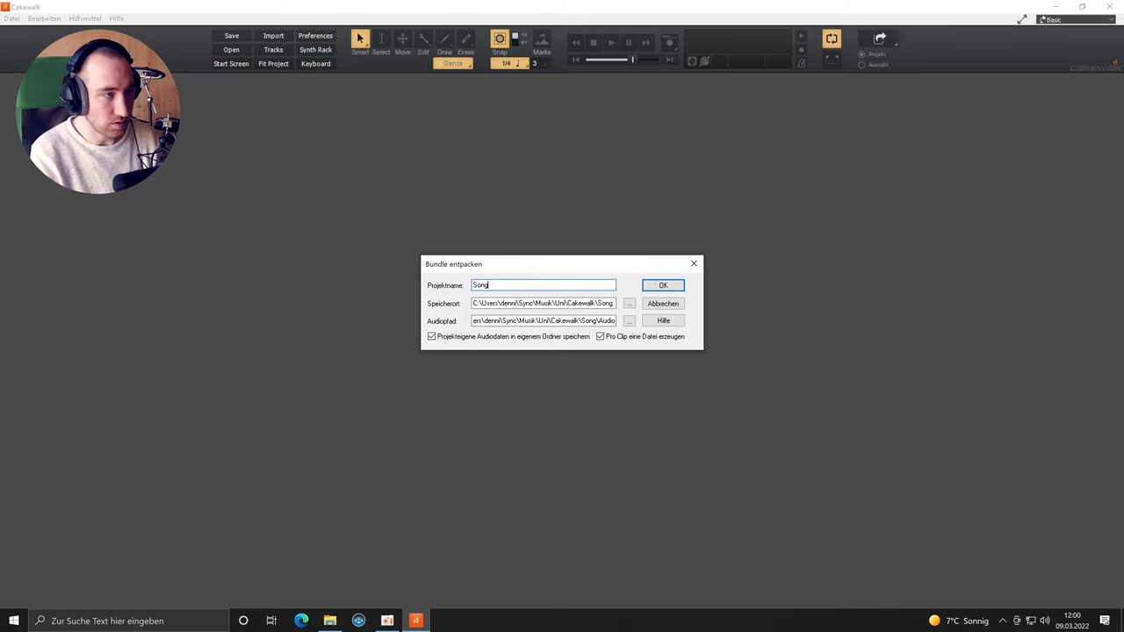
type(" 1")
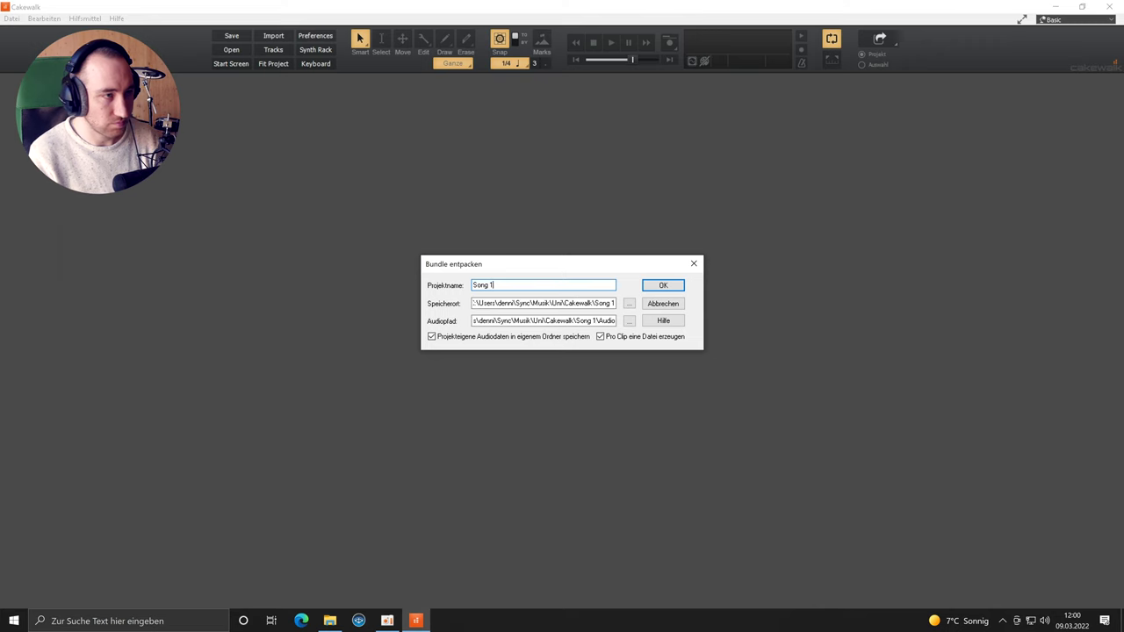
triple_click(519, 285)
type("Hon")
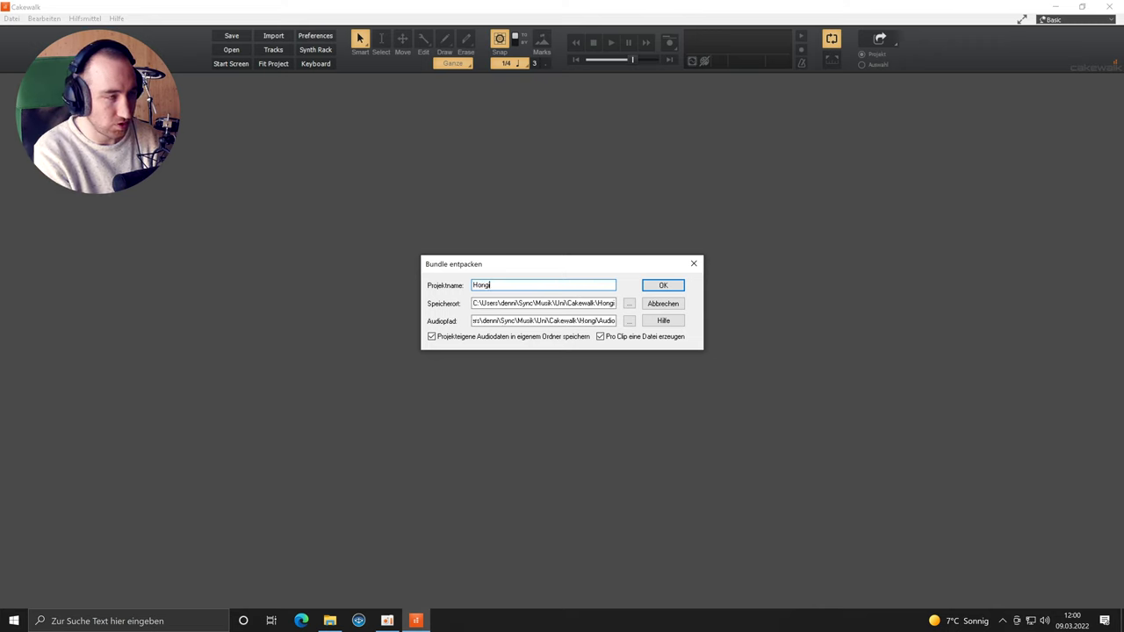
type("igbiene")
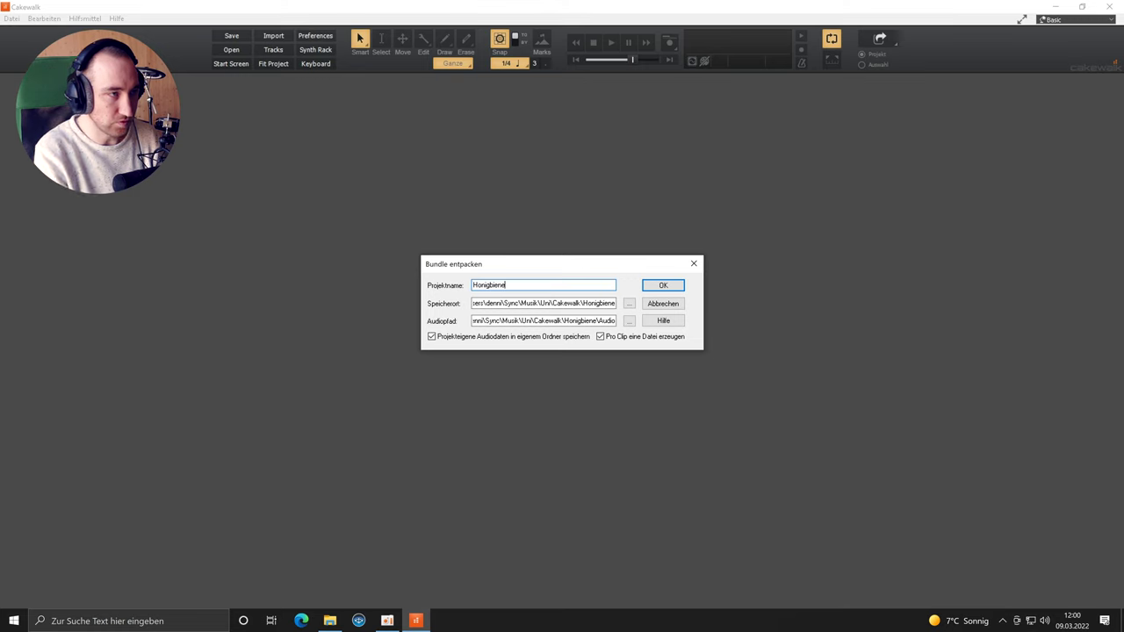
Set the project's storage location to the Desktop and unpack the bundle there
left_click(630, 303)
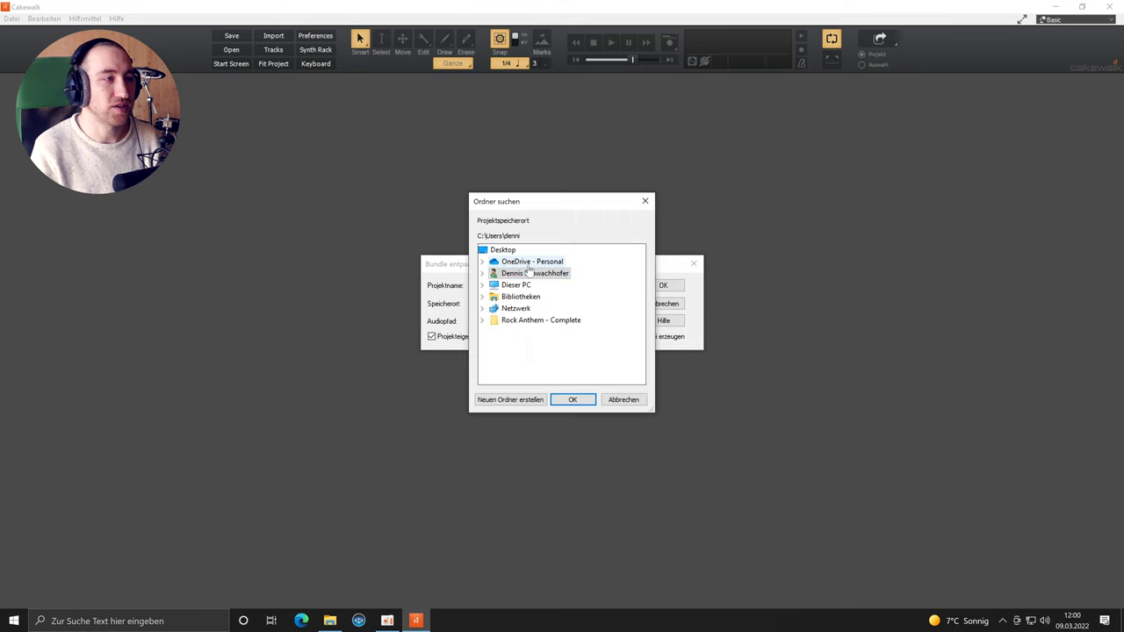
left_click(572, 400)
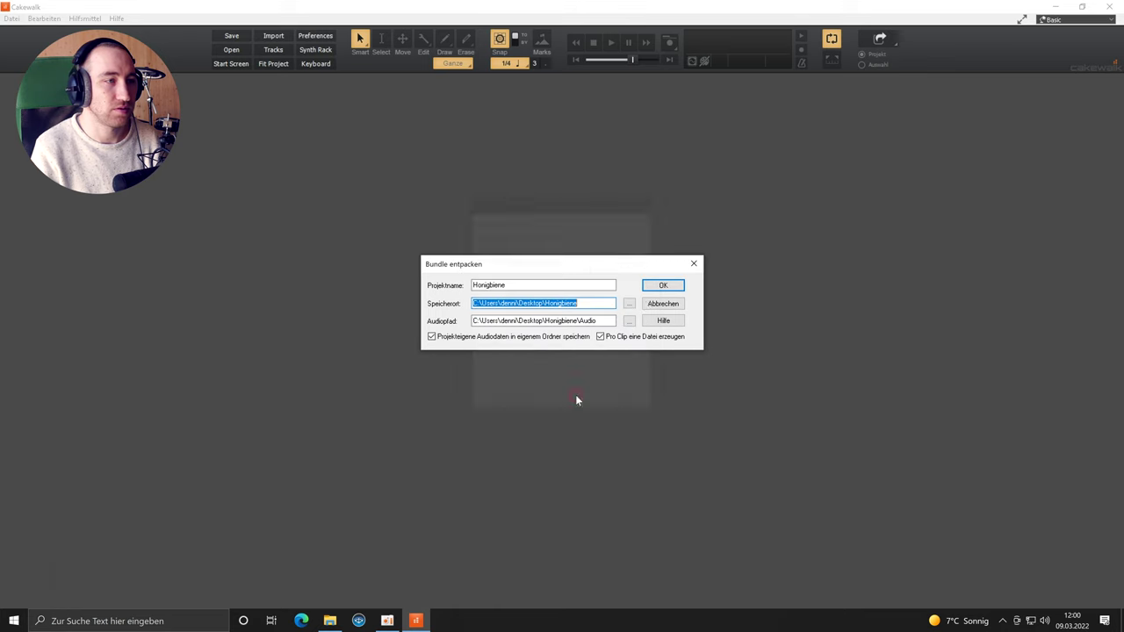
left_click(662, 285)
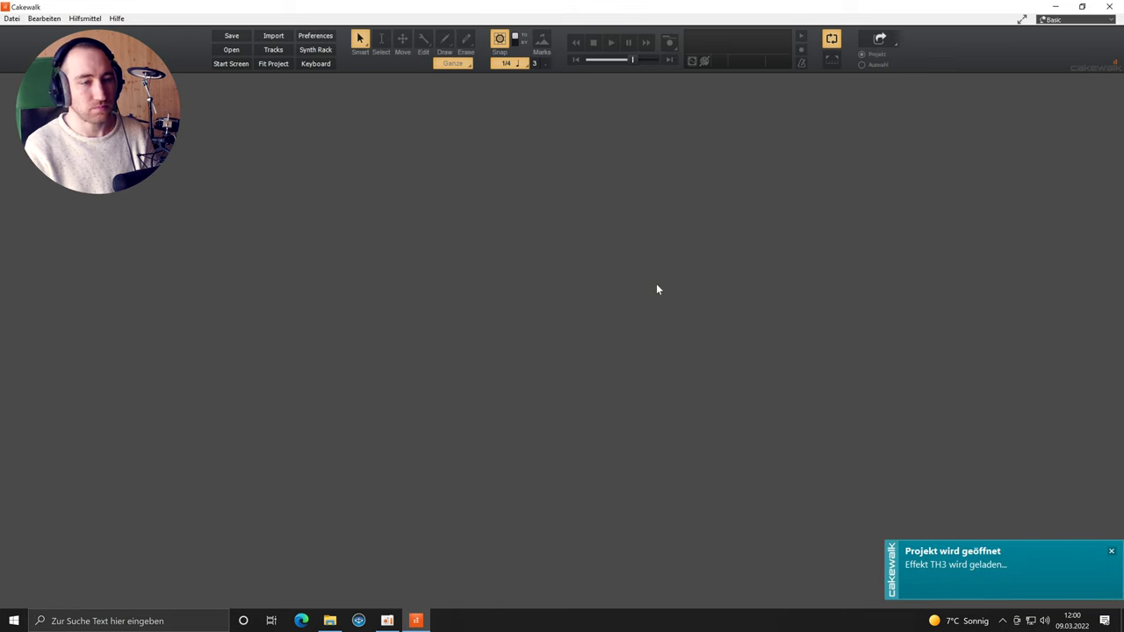